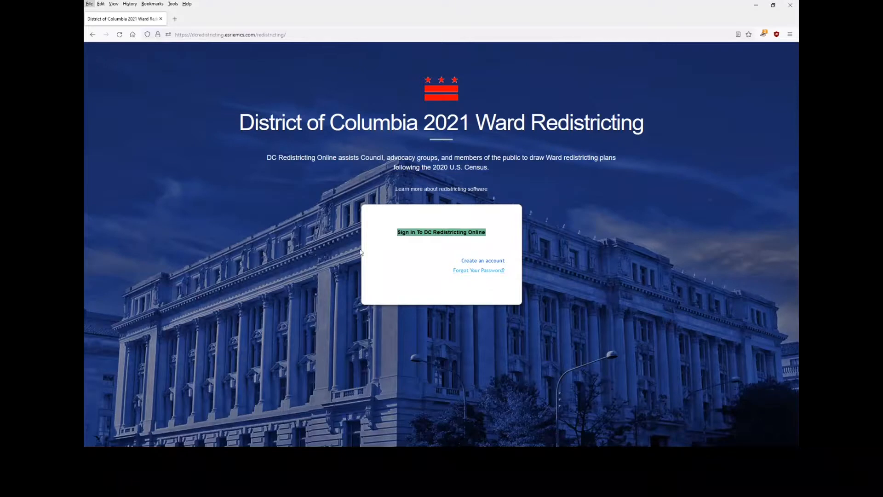
Sign in to DC Redistricting Online with the account's username and password
left_click(431, 235)
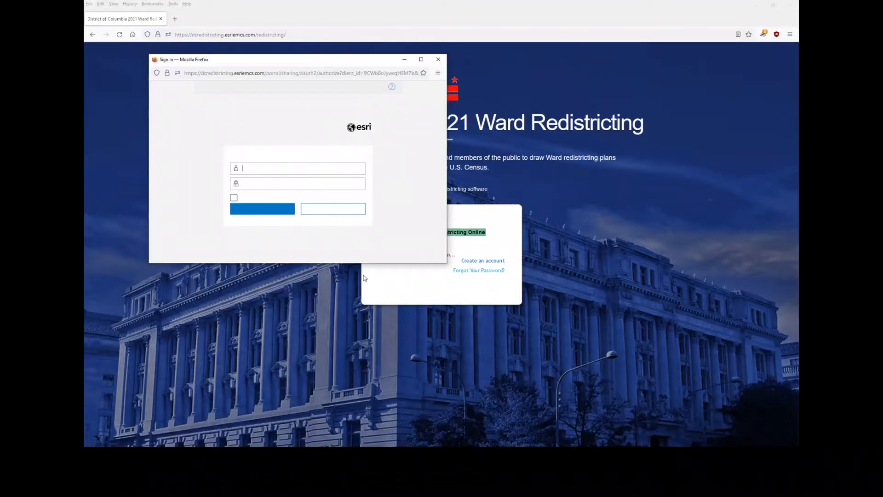
type("training")
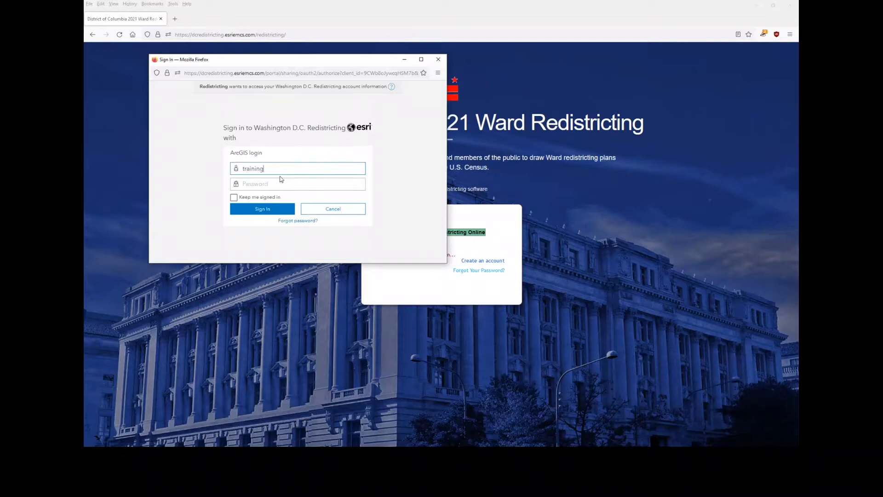
key("Tab")
type("••••")
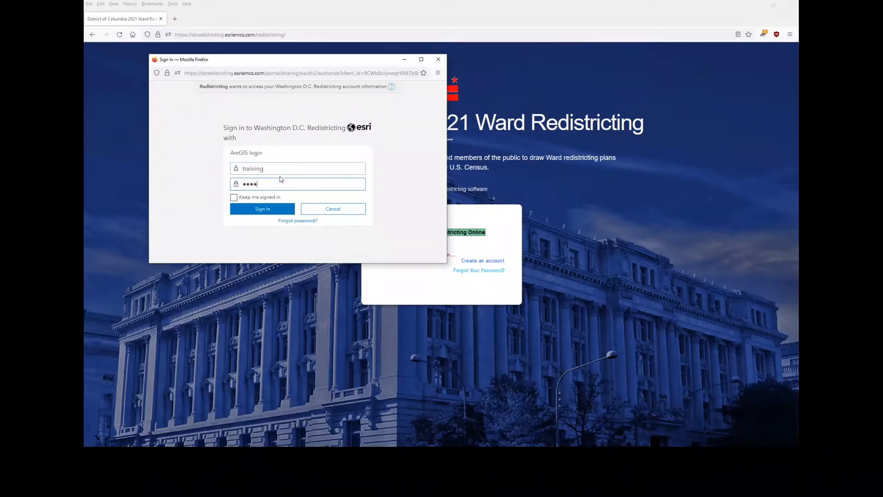
type("•••••••••")
key("Return")
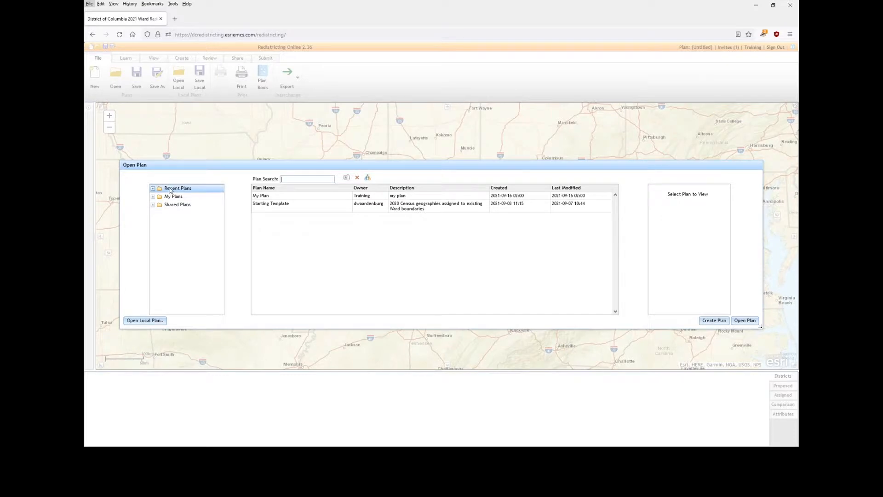
Browse the recent, own and shared plan folders, and open the Starting Template plan shared with everyone
left_click(183, 191)
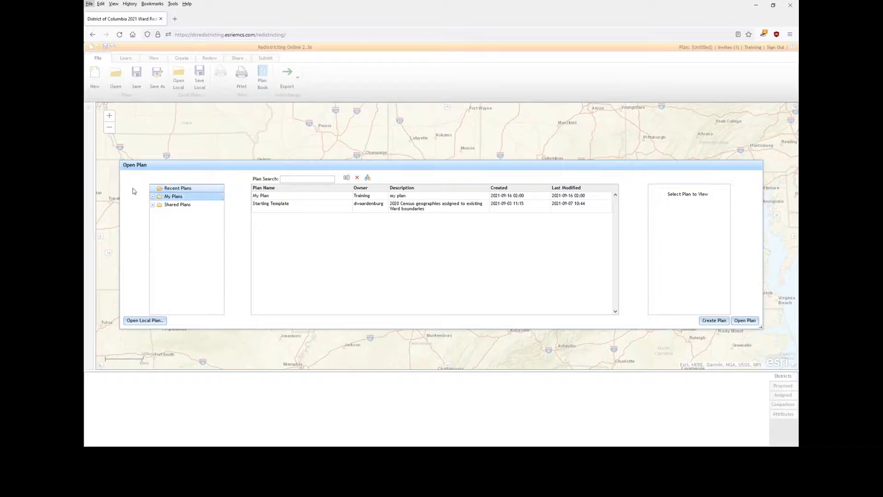
left_click(182, 198)
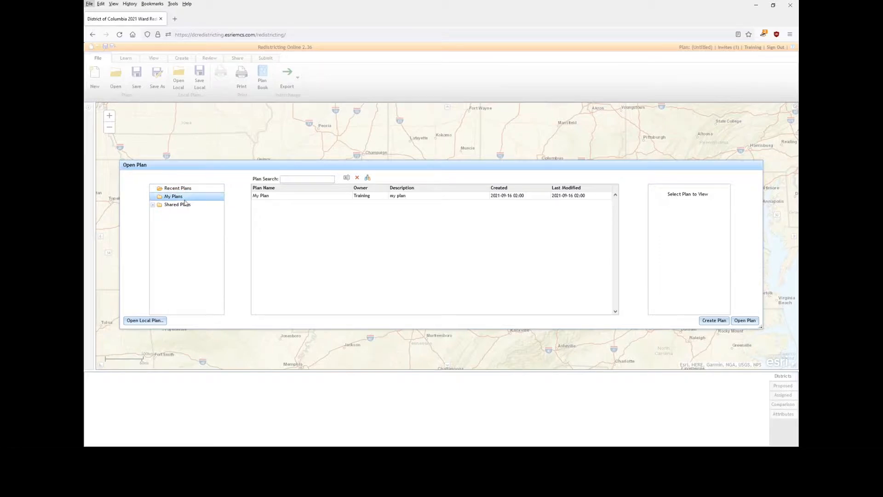
left_click(174, 206)
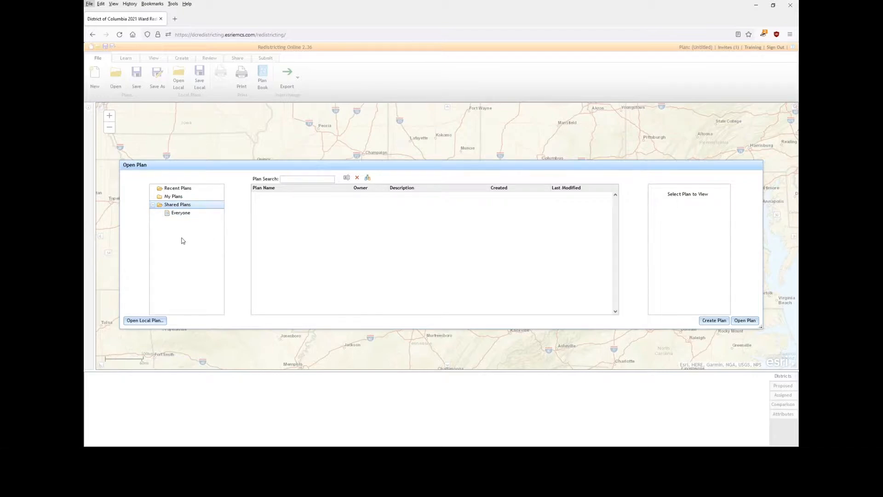
left_click(178, 215)
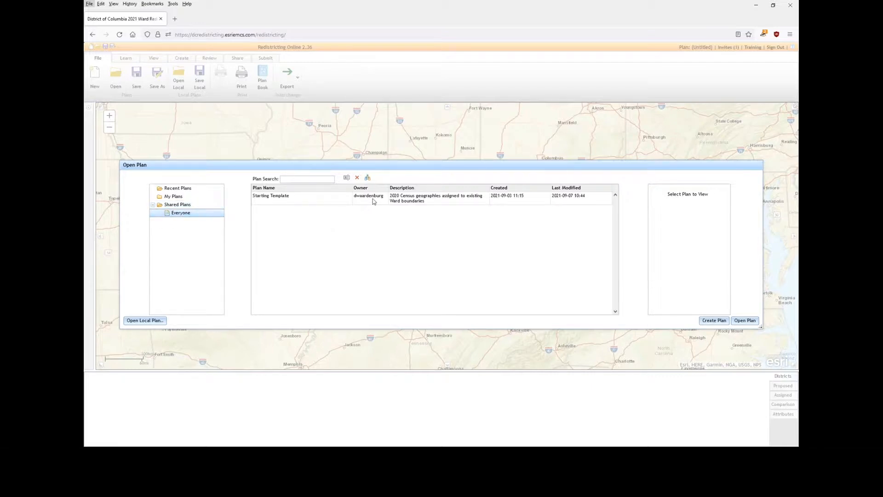
left_click(314, 201)
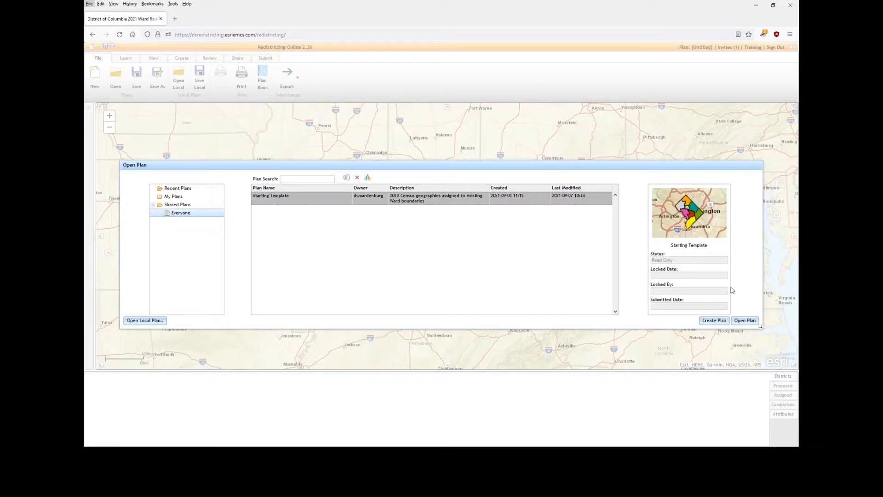
left_click(747, 321)
left_click(745, 321)
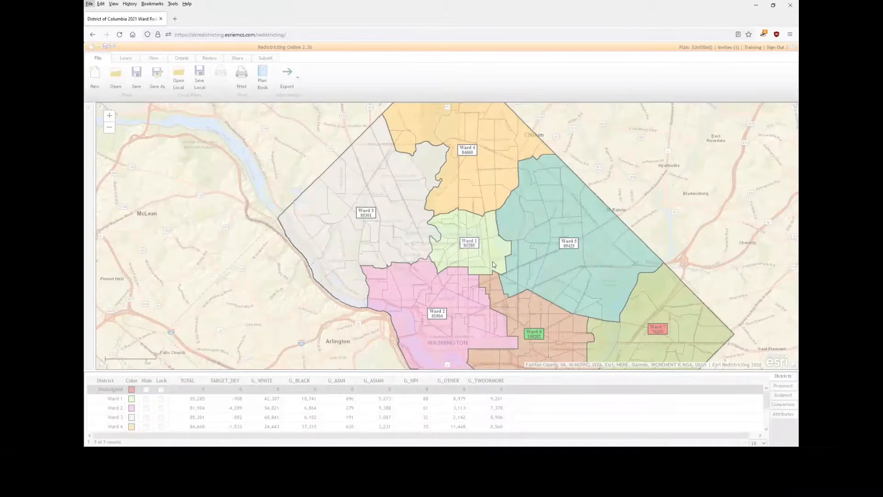
Examine the ward boundaries and population labels across the District of Columbia map
scroll(481, 258, "down", 1)
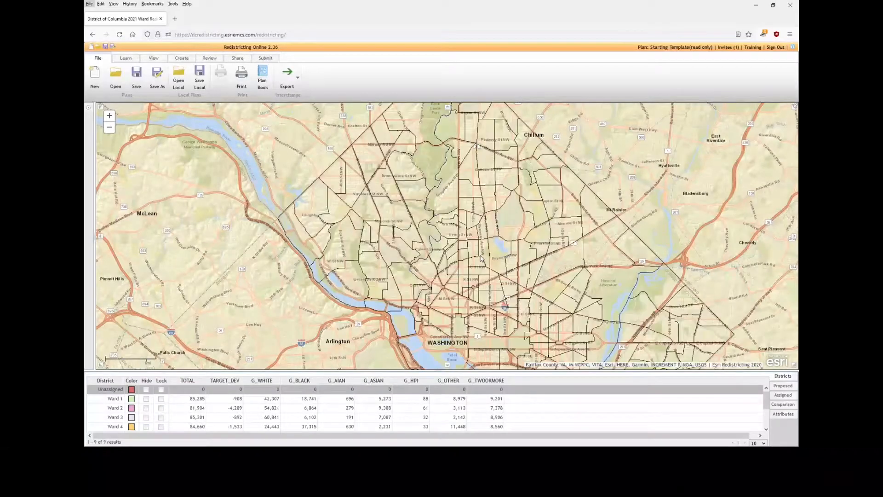
left_click_drag(501, 279, 476, 236)
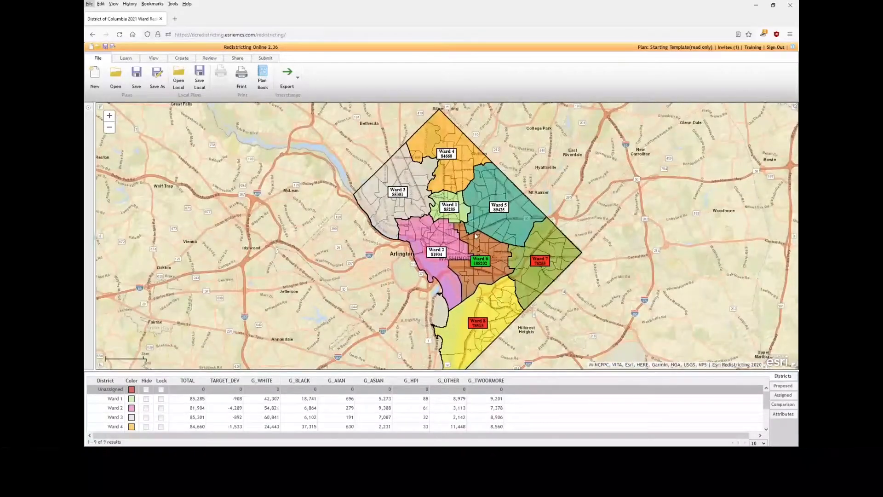
scroll(475, 236, "up", 1)
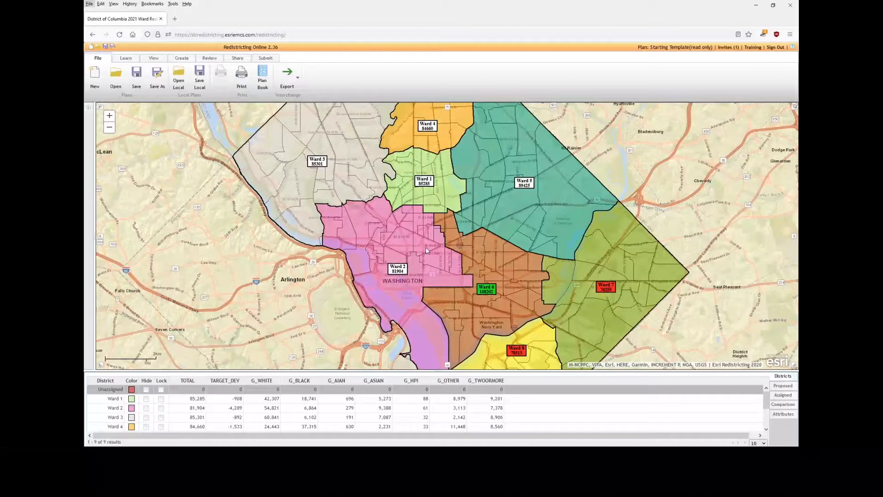
left_click_drag(429, 250, 461, 254)
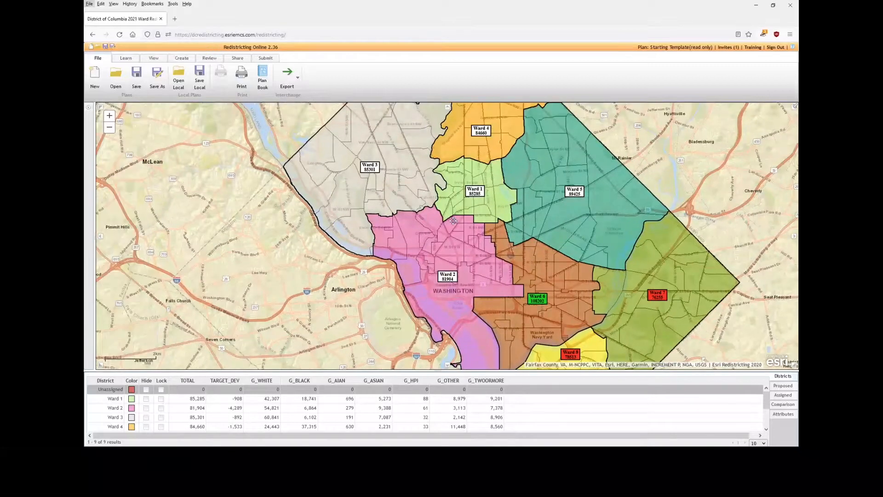
left_click_drag(454, 219, 441, 253)
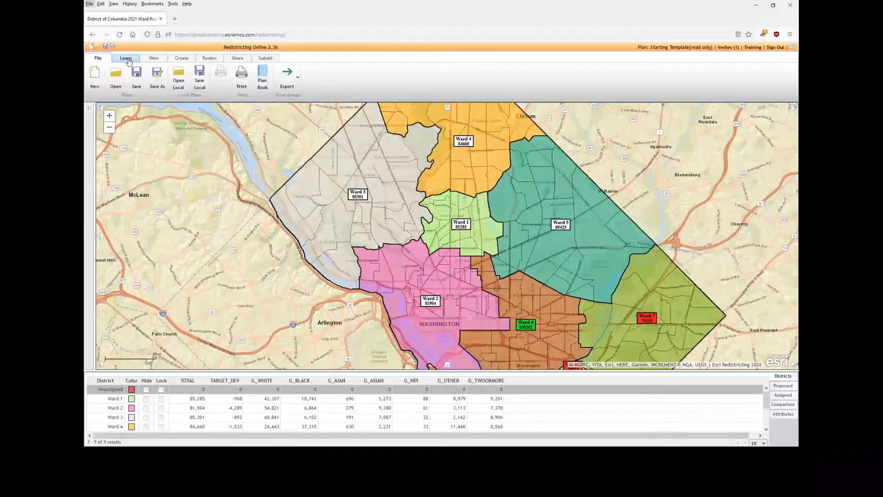
left_click(154, 59)
left_click(181, 59)
left_click(209, 58)
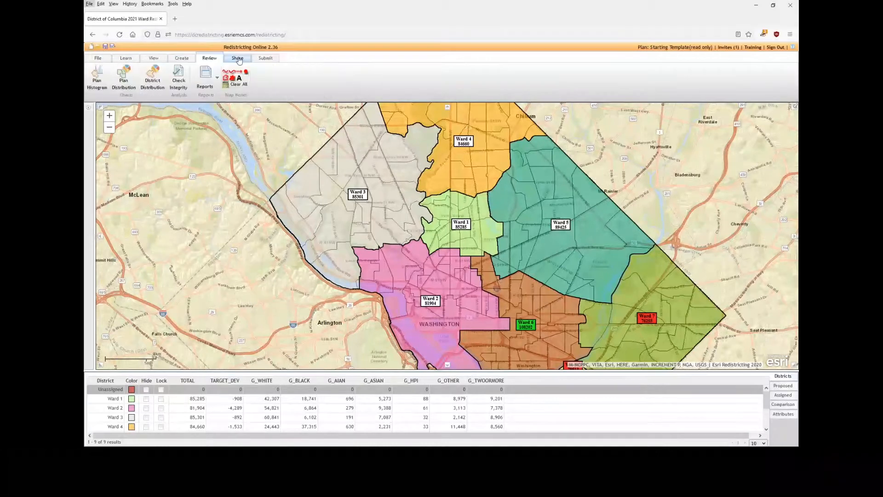
left_click(238, 58)
left_click(265, 59)
left_click(97, 58)
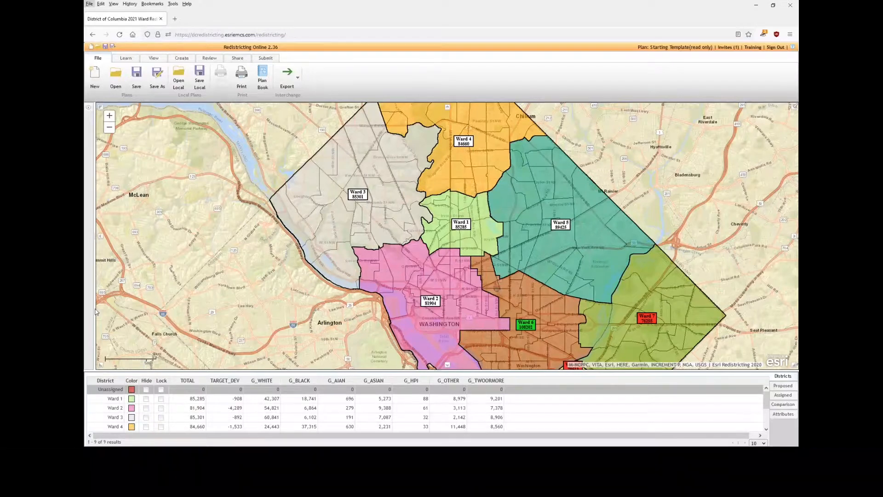
Enlarge the district statistics table to fit all eight wards, and try sorting it by the TOTAL column in both directions
left_click_drag(531, 274, 494, 248)
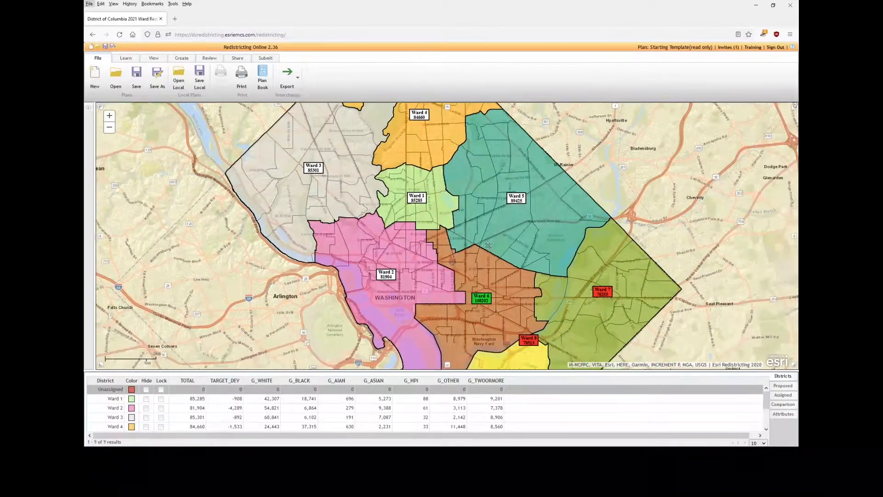
left_click_drag(407, 237, 449, 244)
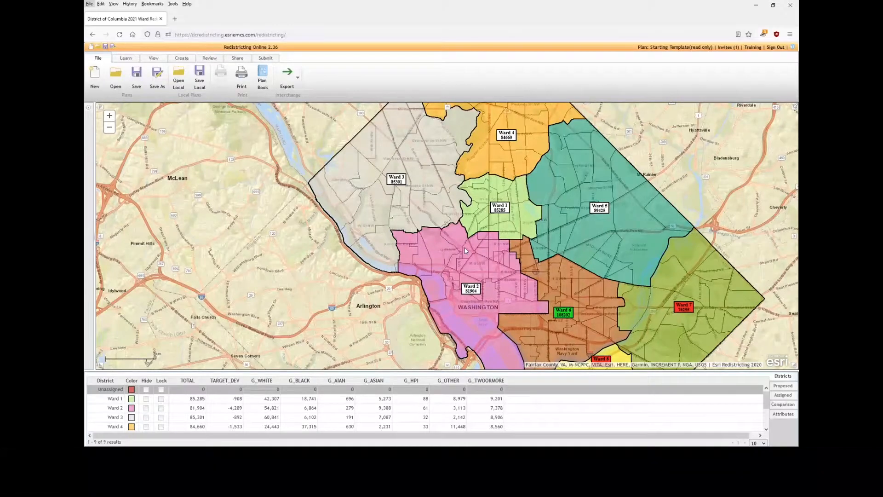
scroll(465, 250, "up", 1)
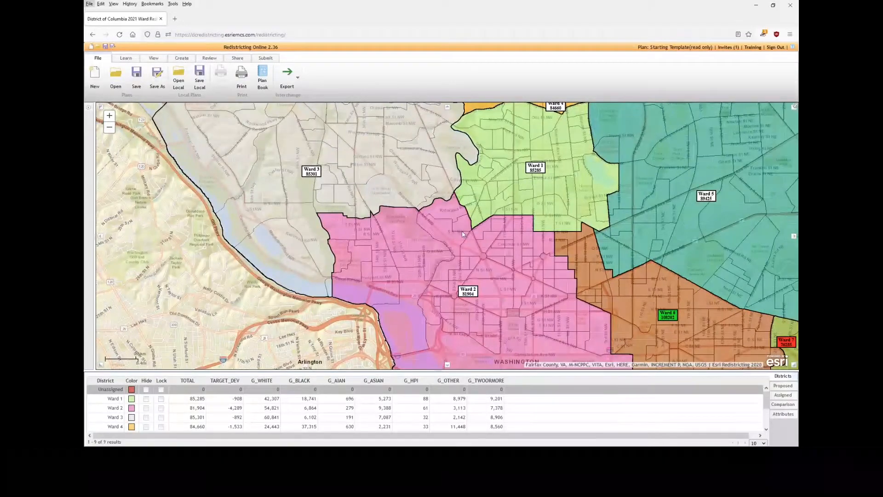
left_click_drag(508, 249, 453, 202)
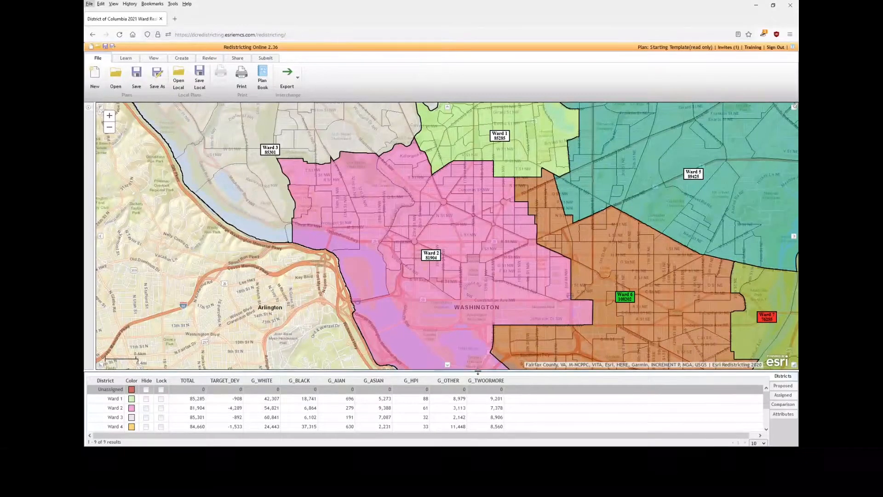
left_click_drag(476, 371, 476, 335)
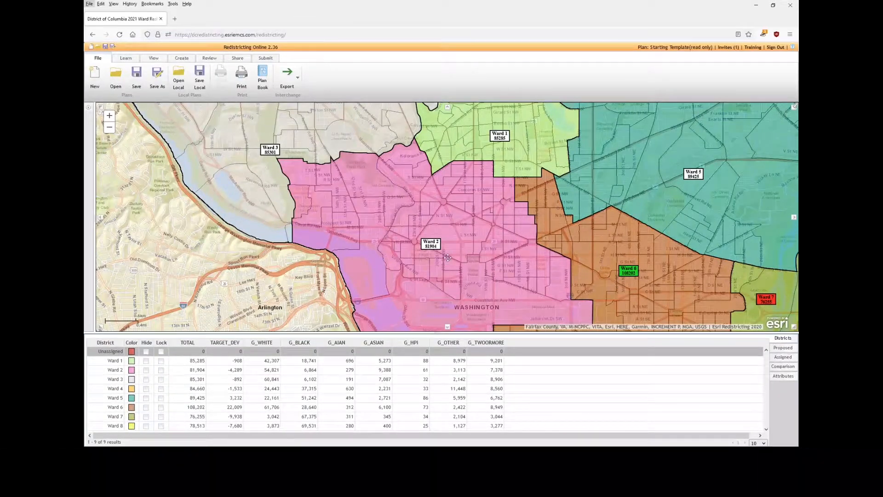
left_click_drag(495, 259, 529, 183)
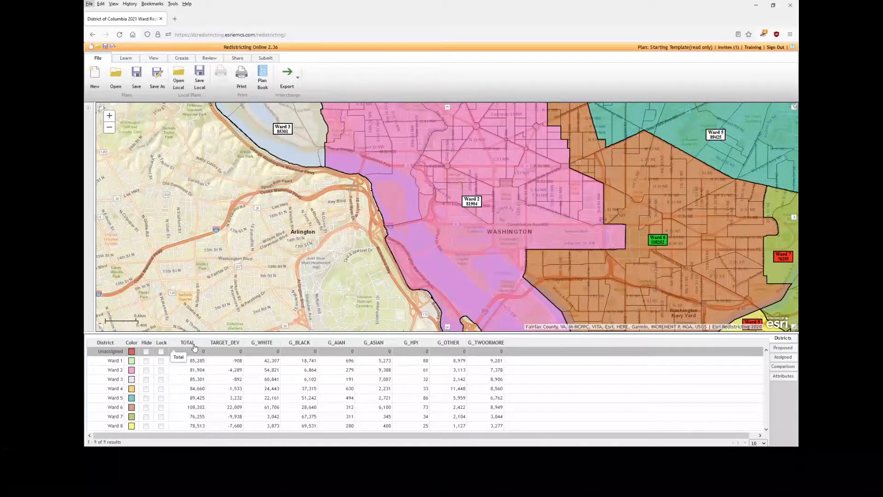
left_click(194, 347)
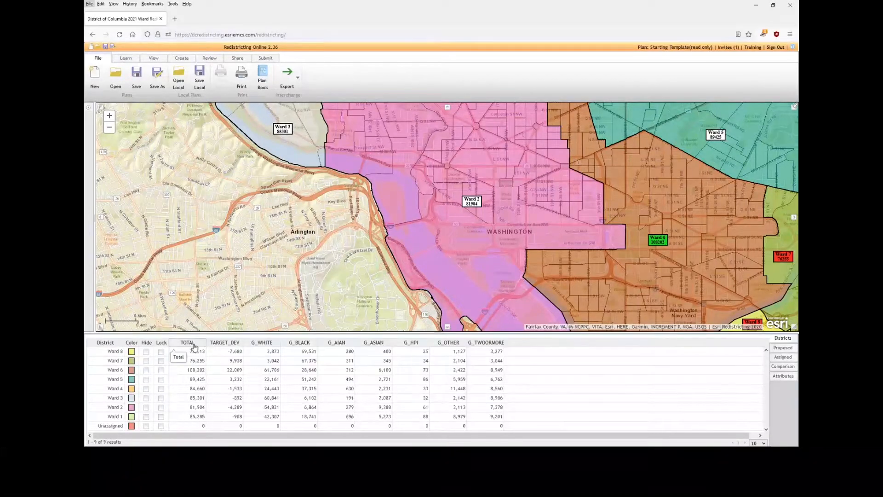
left_click(194, 345)
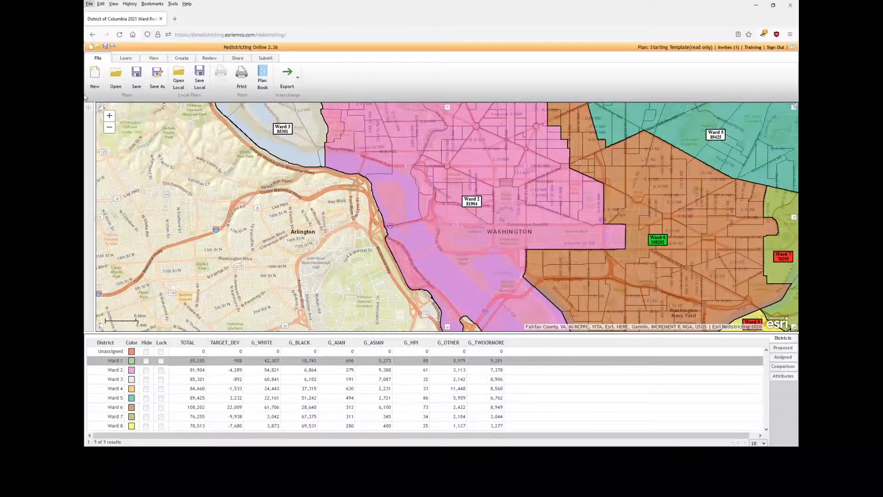
key("alt+Tab")
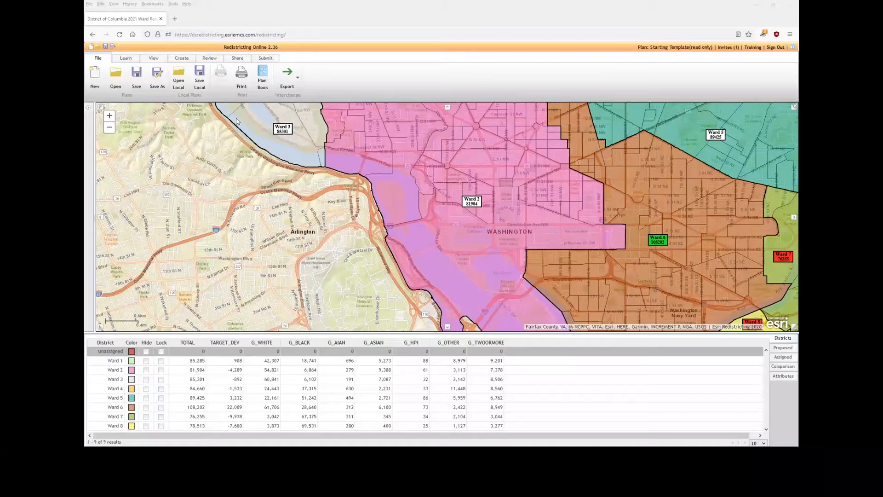
left_click(95, 82)
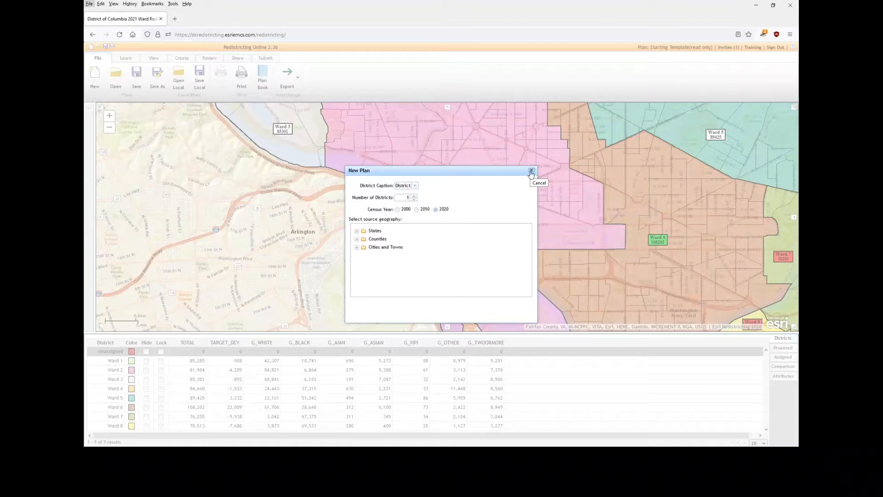
left_click(531, 172)
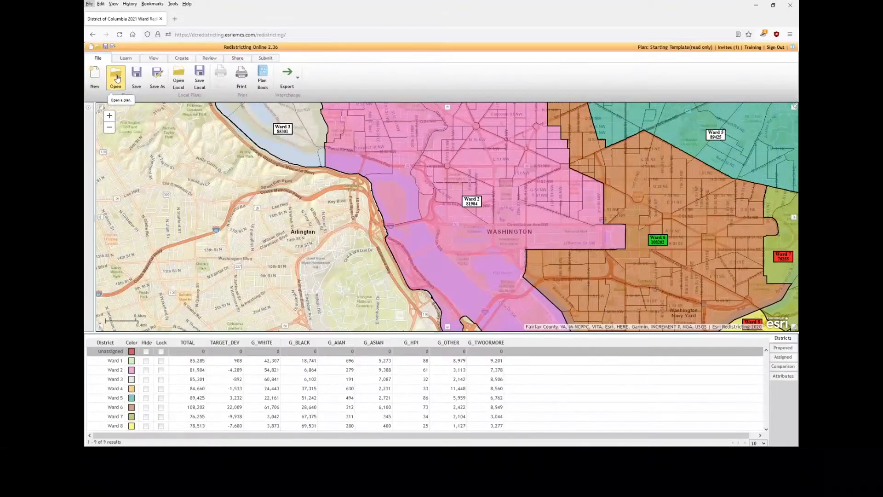
left_click(116, 78)
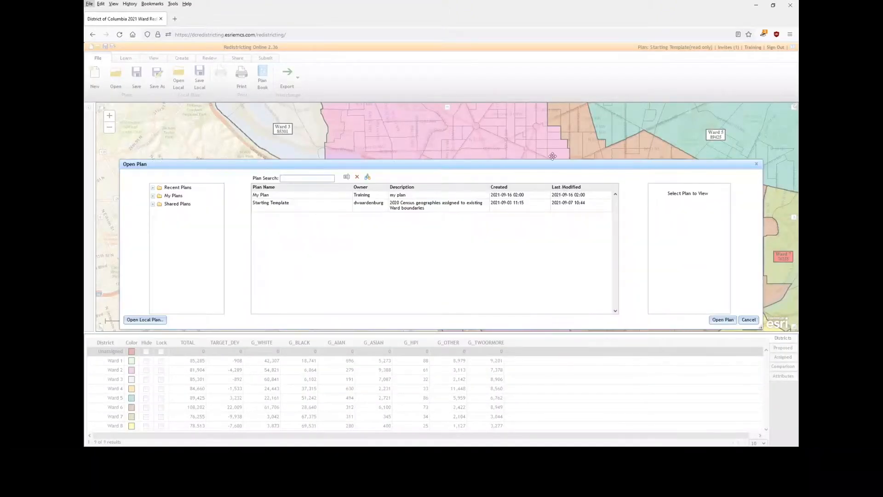
left_click(756, 164)
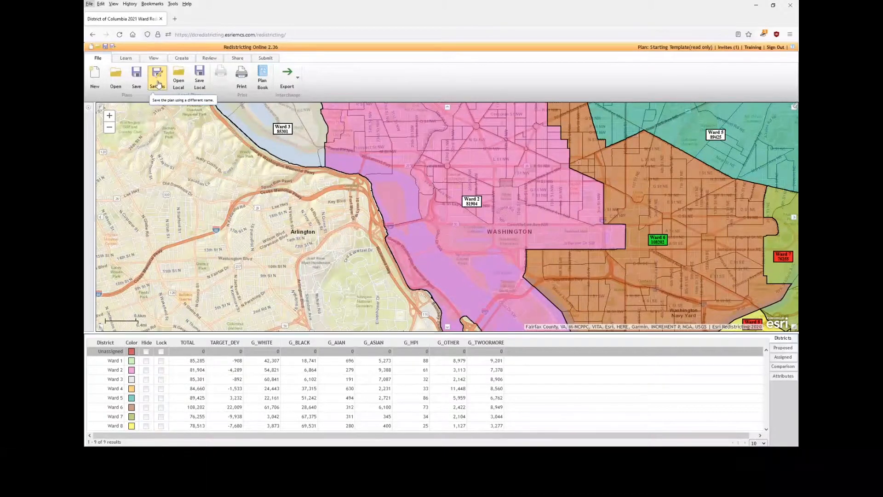
Save the plan under the new name "Copy of Starting Template" with the description "just starting out"
left_click(158, 84)
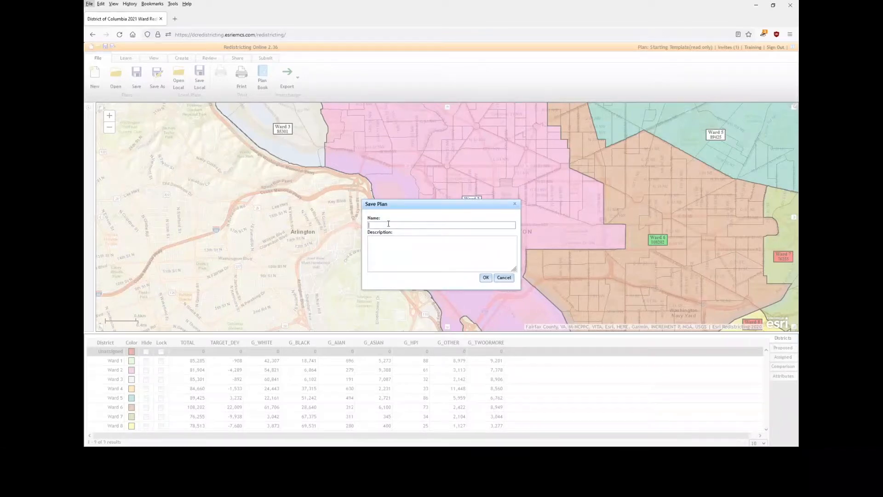
type("Copy of Starting Template")
left_click(499, 258)
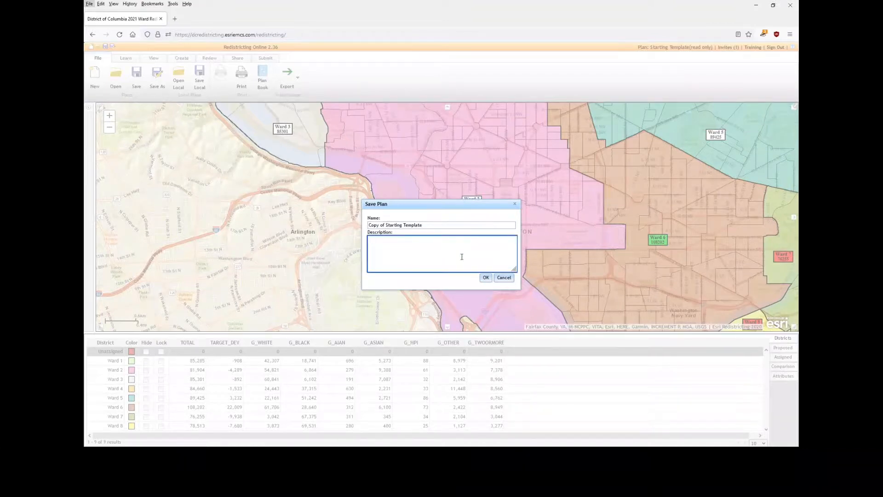
type("just starting out")
left_click(484, 278)
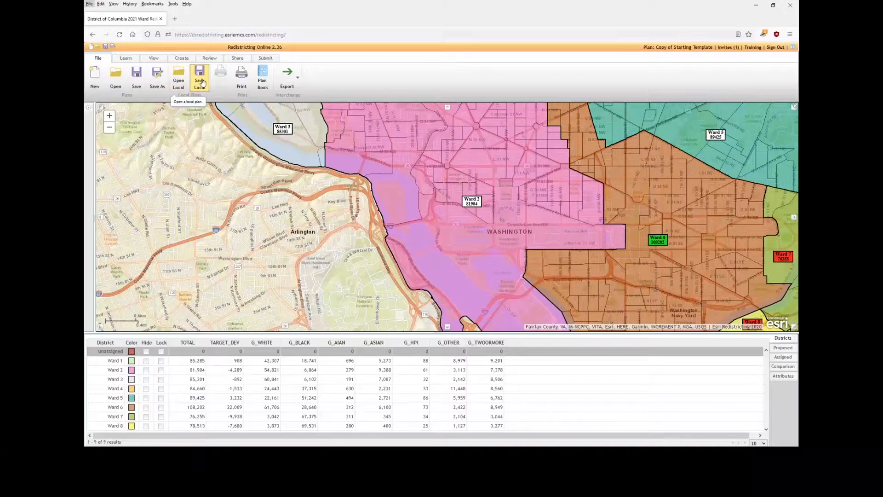
Try saving the plan locally as "Copy of Starting Template.plan", and bring up the file chooser for opening a local plan
left_click(200, 82)
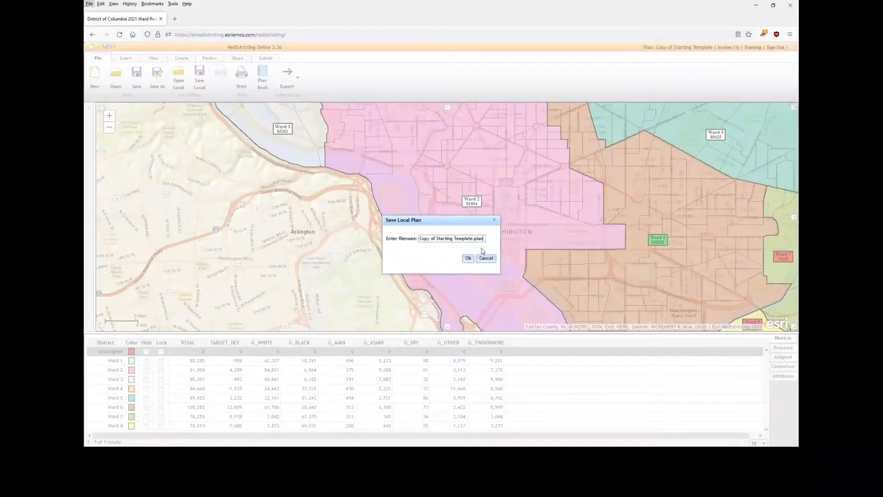
left_click(468, 258)
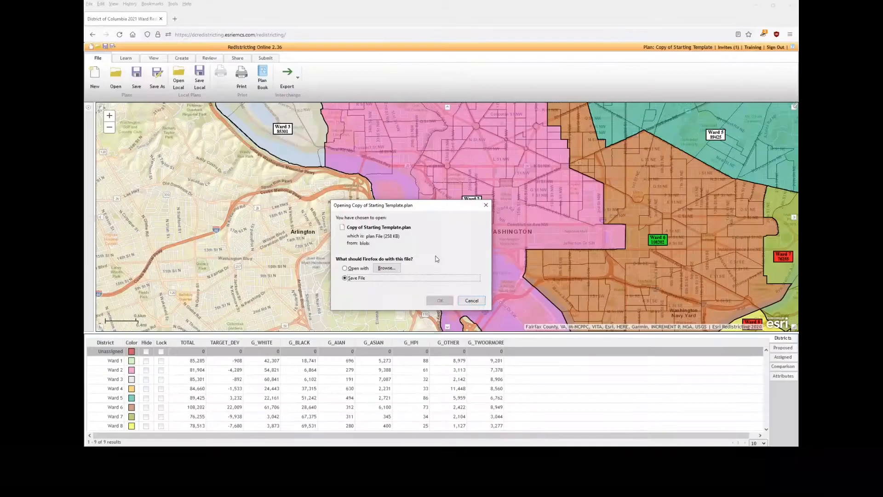
left_click(470, 301)
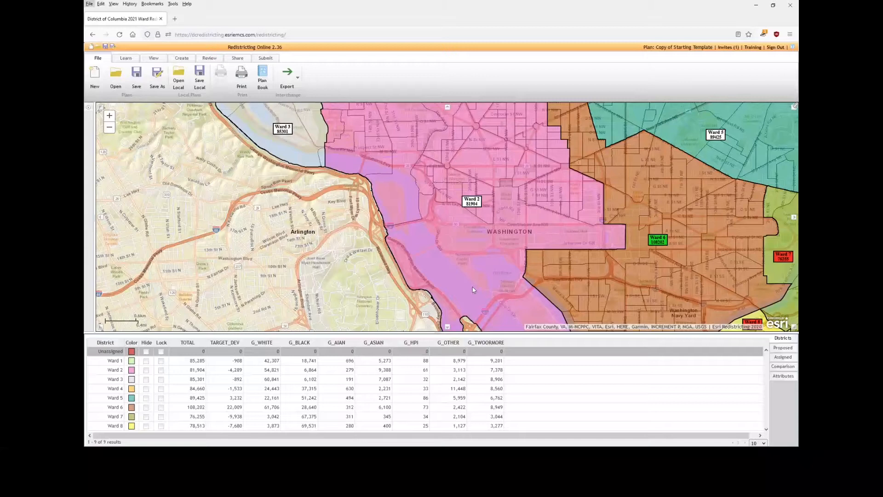
left_click(179, 86)
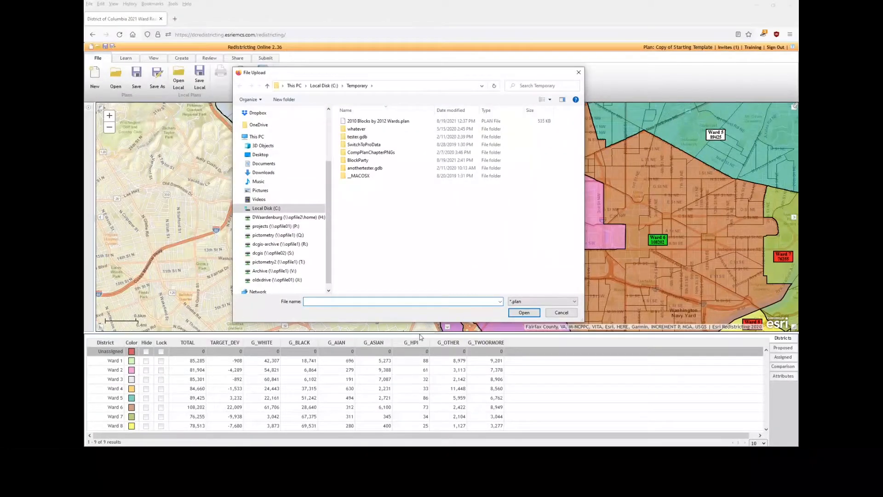
left_click(561, 314)
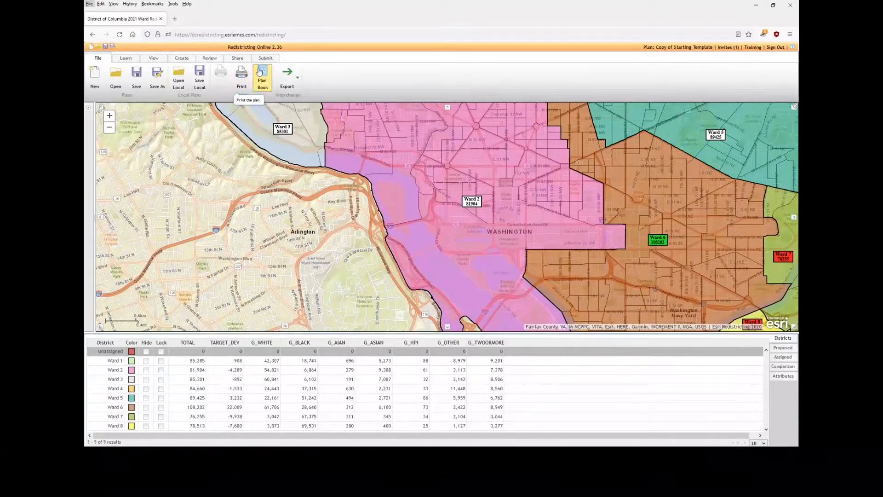
Look over the plan's sharing commands and export formats, and view the introductory guide to using the redistricting tool
left_click(238, 58)
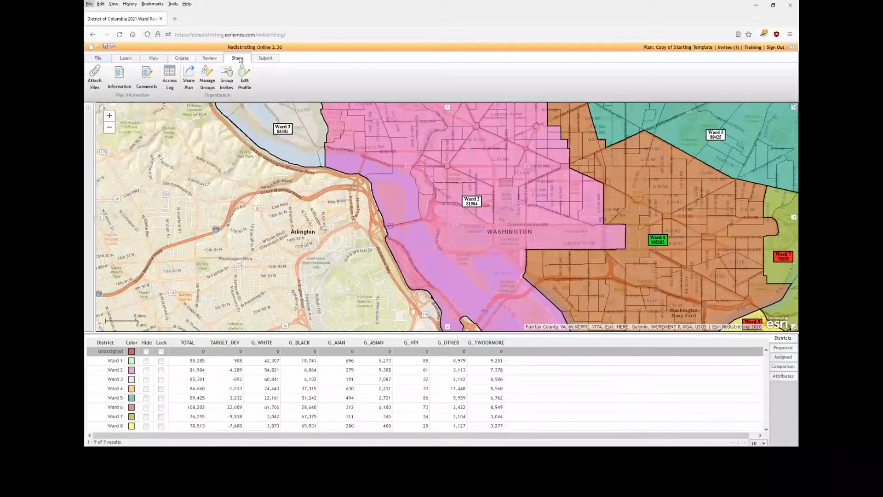
left_click(99, 58)
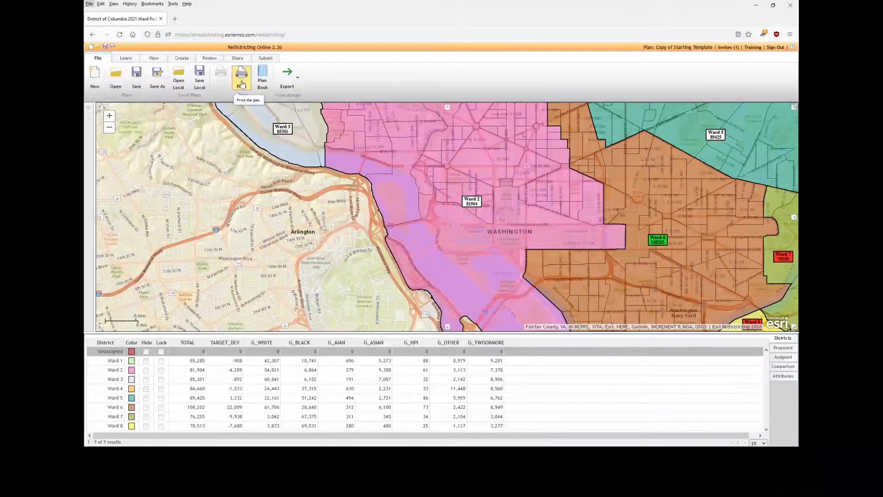
left_click(298, 78)
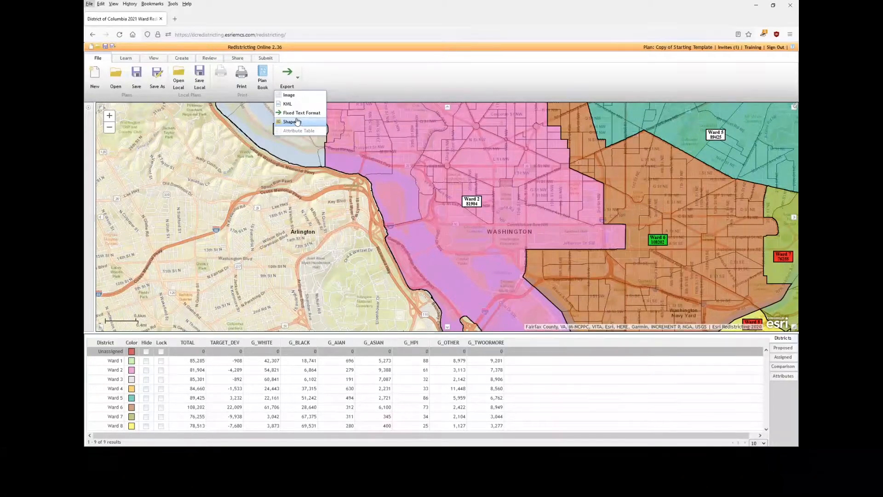
left_click(287, 76)
key("alt+Tab")
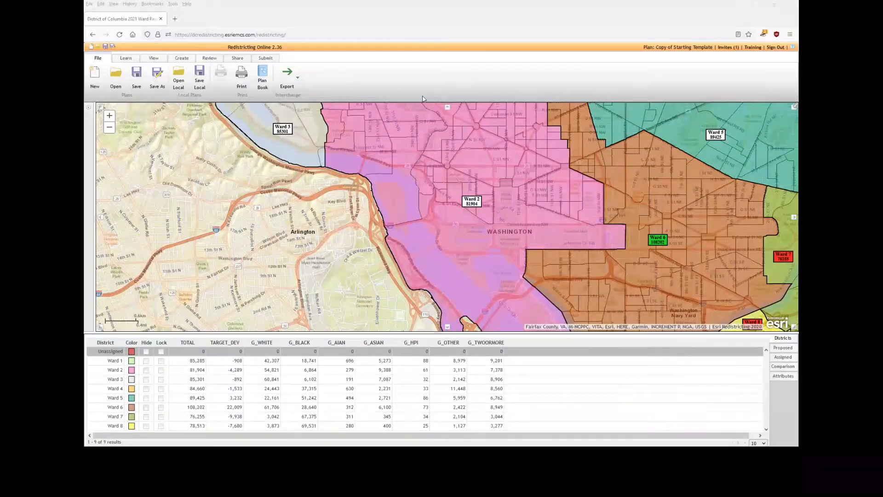
left_click(125, 60)
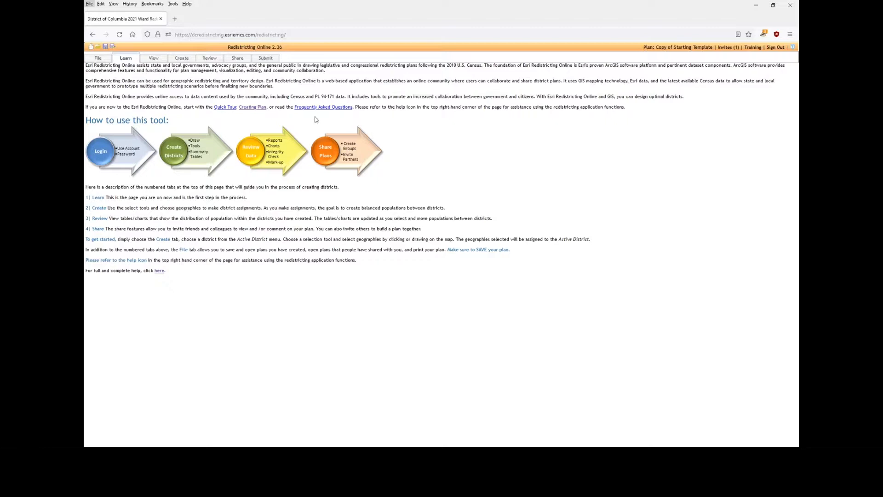
Show the target values as a TARGET column in the district statistics table
left_click(153, 59)
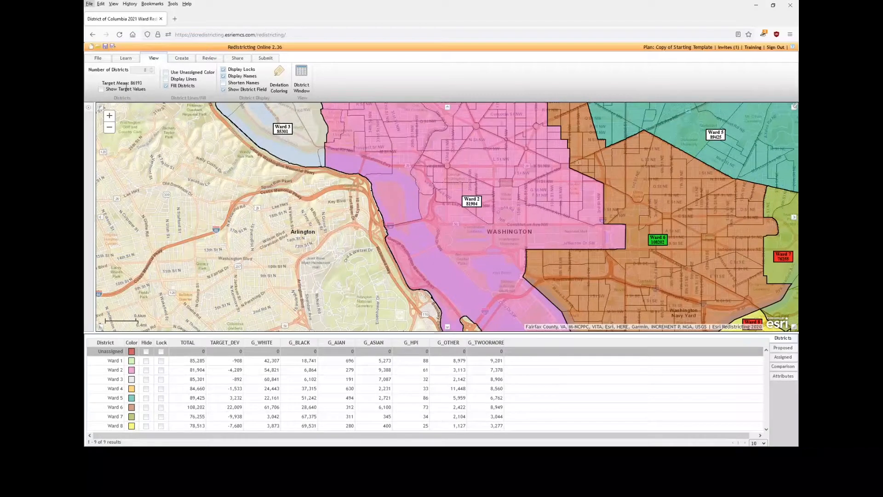
left_click_drag(102, 81, 141, 83)
left_click(143, 82)
left_click(102, 91)
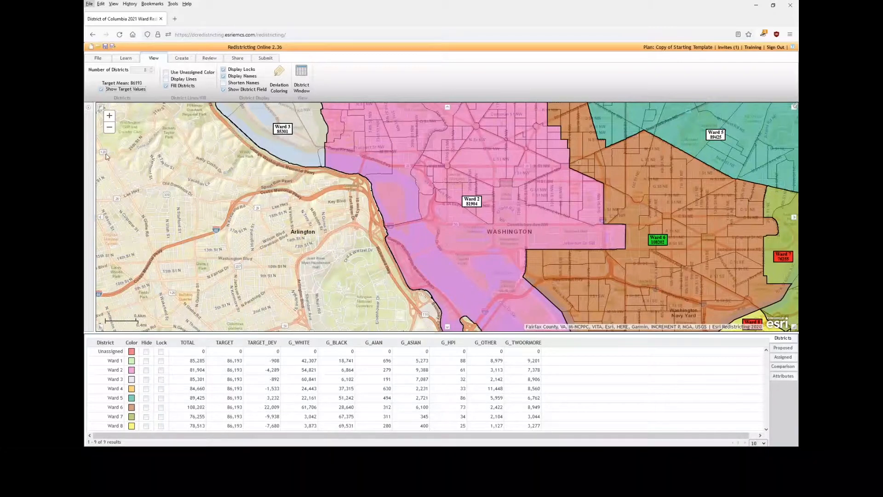
left_click(101, 91)
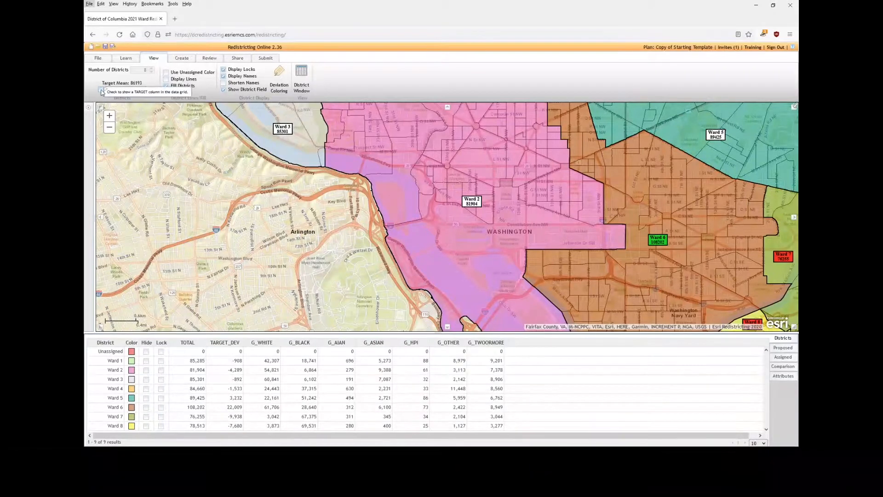
left_click(102, 90)
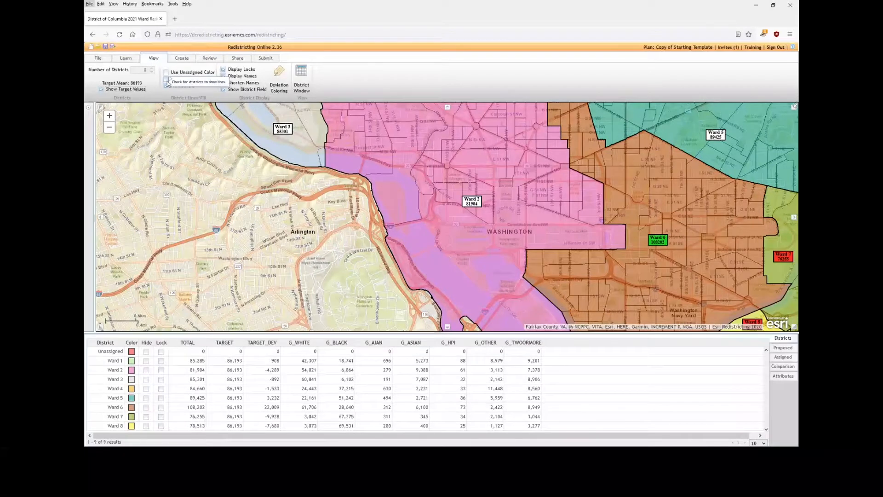
Try displaying the districts as colored outlines only, and return them to filled colors
left_click(166, 86)
left_click_drag(552, 221, 496, 193)
scroll(510, 225, "up", 1)
scroll(508, 225, "down", 2)
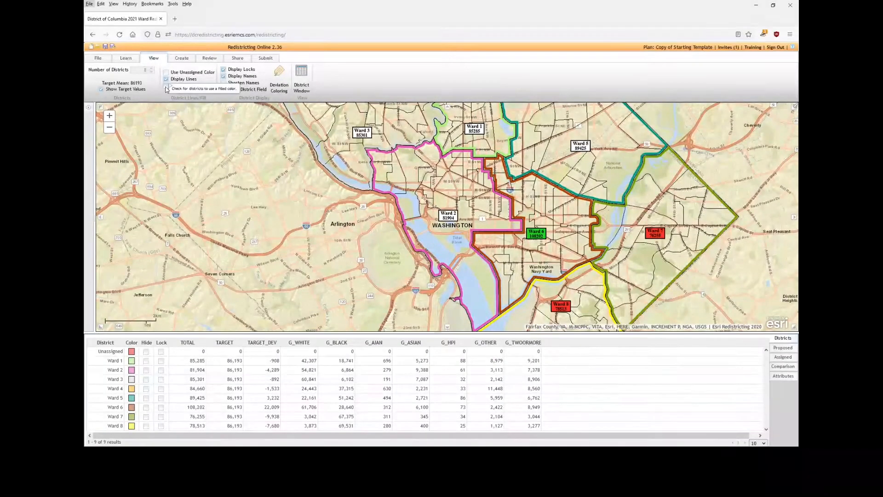
left_click(166, 87)
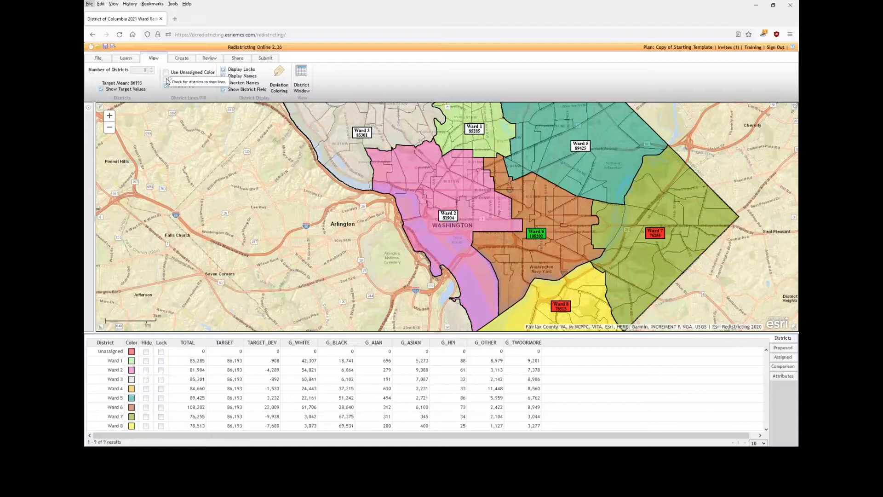
left_click(167, 88)
left_click(166, 86)
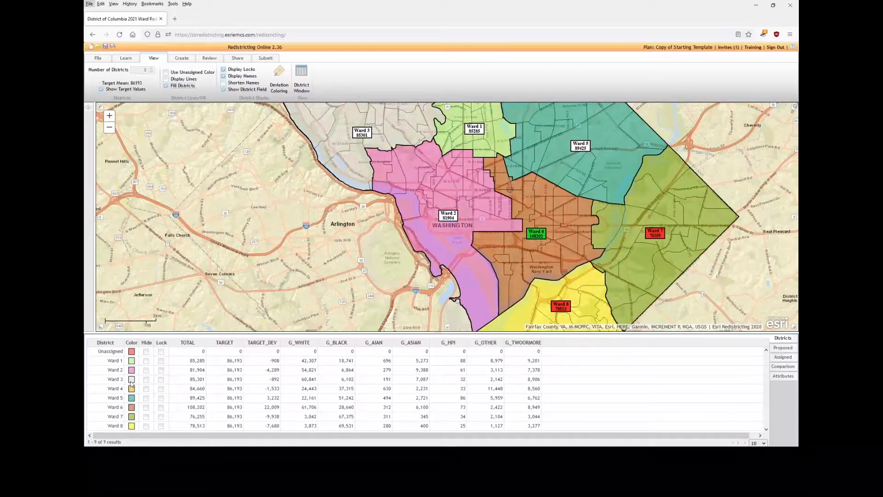
Try orange #FF5500 and pale yellow-green #D1FF73 as the map color of Ward 1
left_click(132, 361)
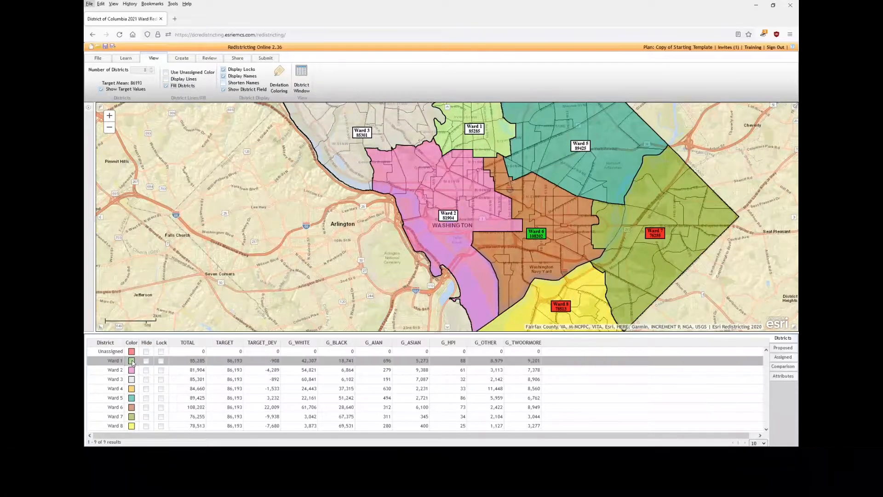
left_click(136, 242)
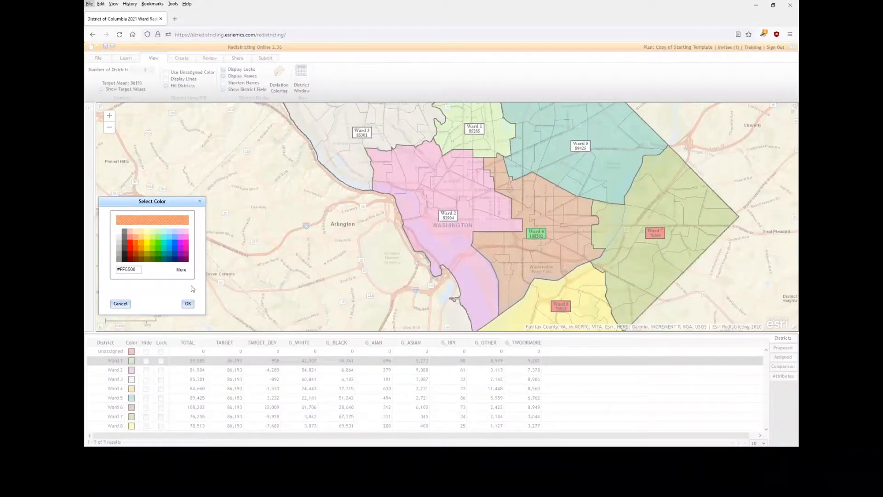
left_click(189, 304)
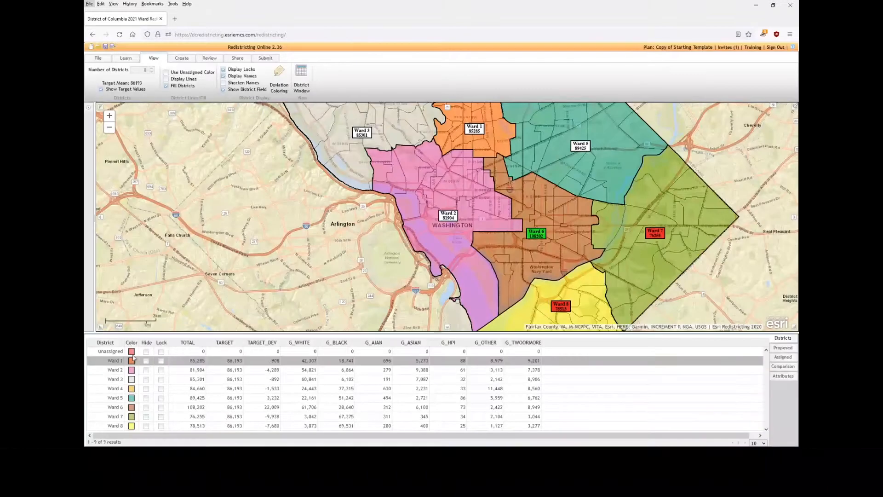
left_click(131, 361)
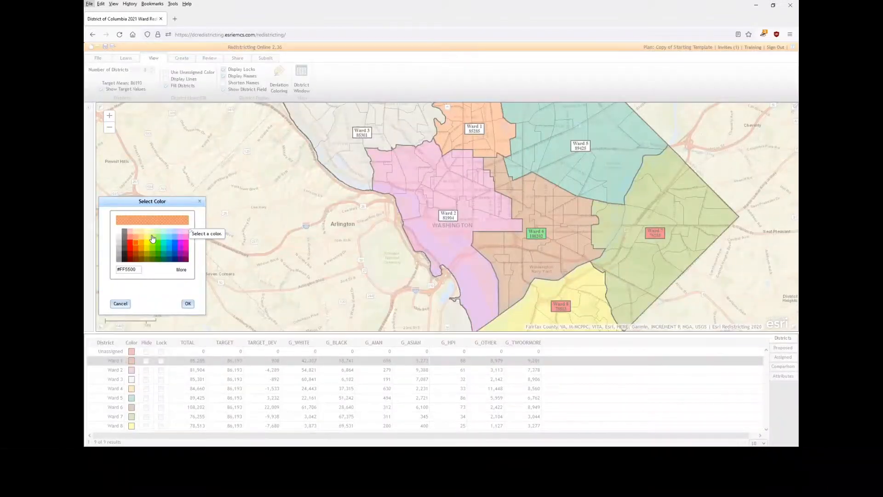
left_click(153, 237)
left_click(187, 304)
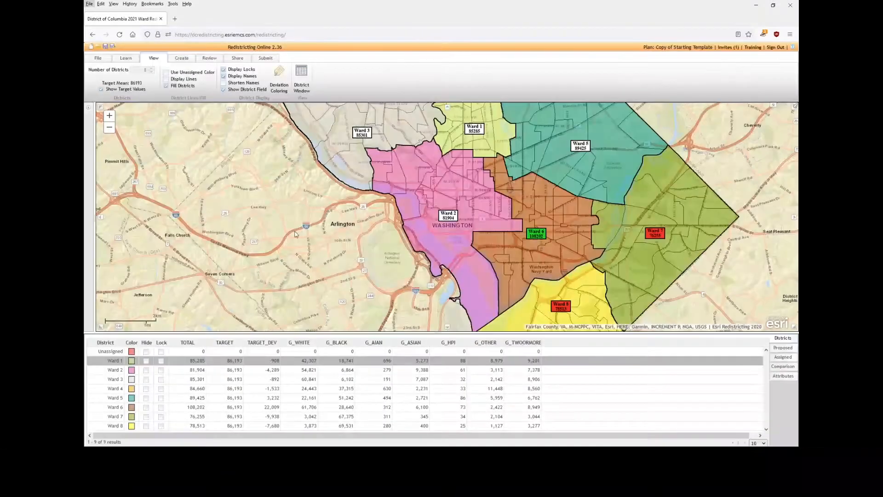
Set the map color of Ward 1 to bright green #55FF00
left_click(131, 361)
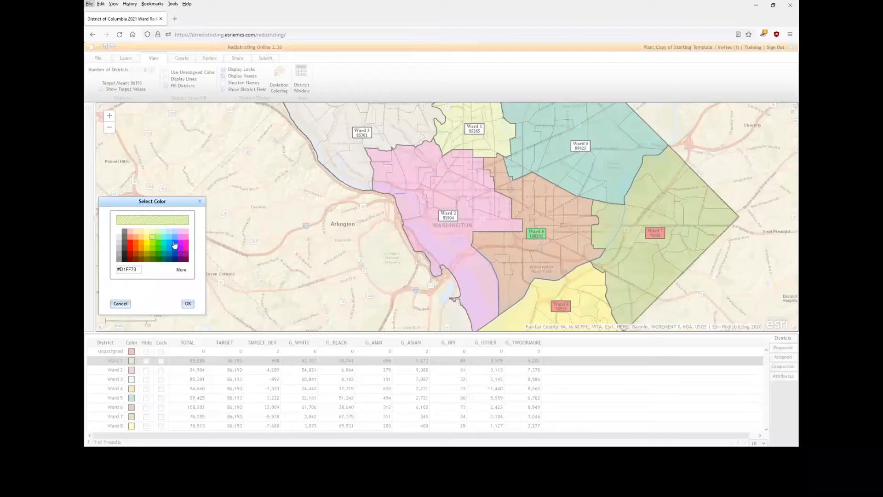
left_click(157, 244)
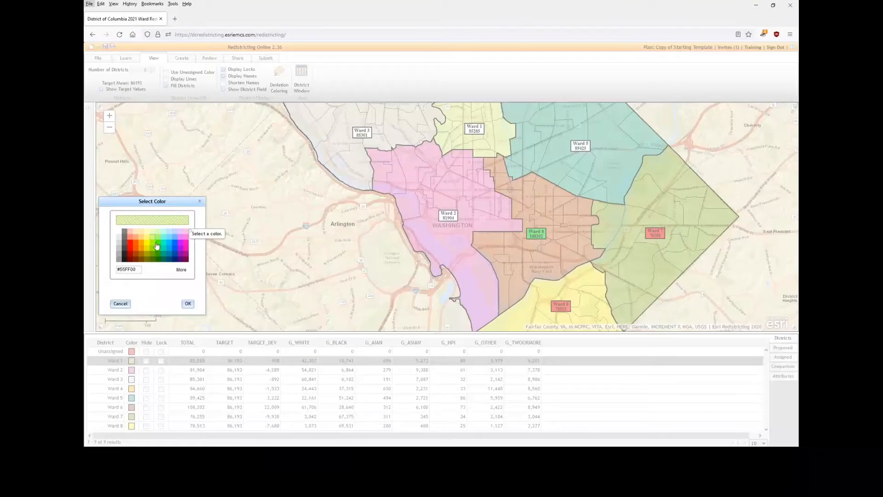
left_click(189, 304)
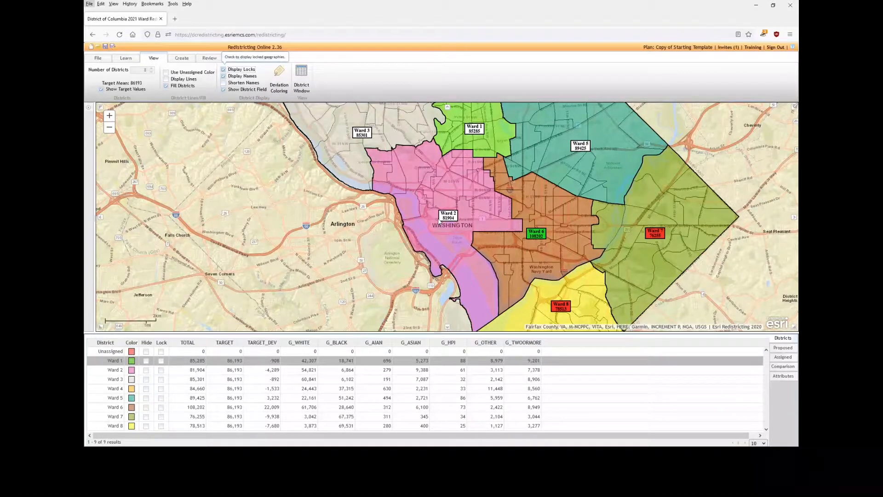
Lock Ward 2 against changes in the district table
scroll(440, 218, "up", 1)
left_click_drag(473, 173, 381, 233)
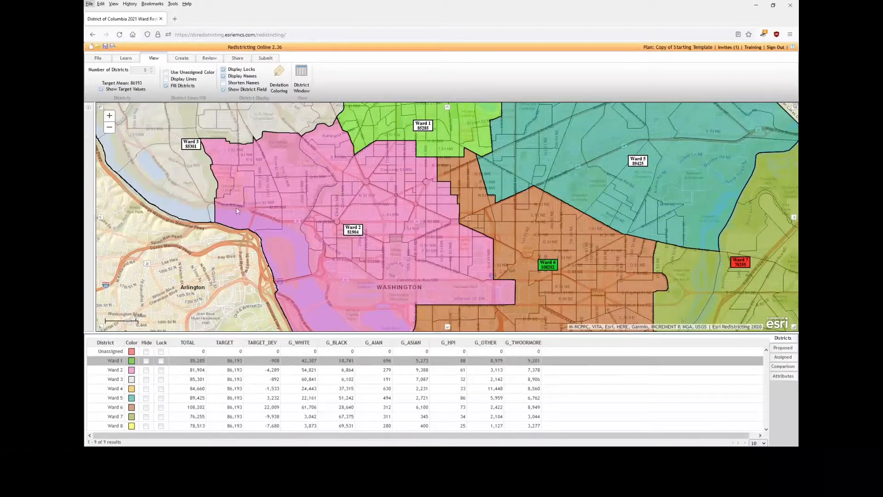
left_click(161, 370)
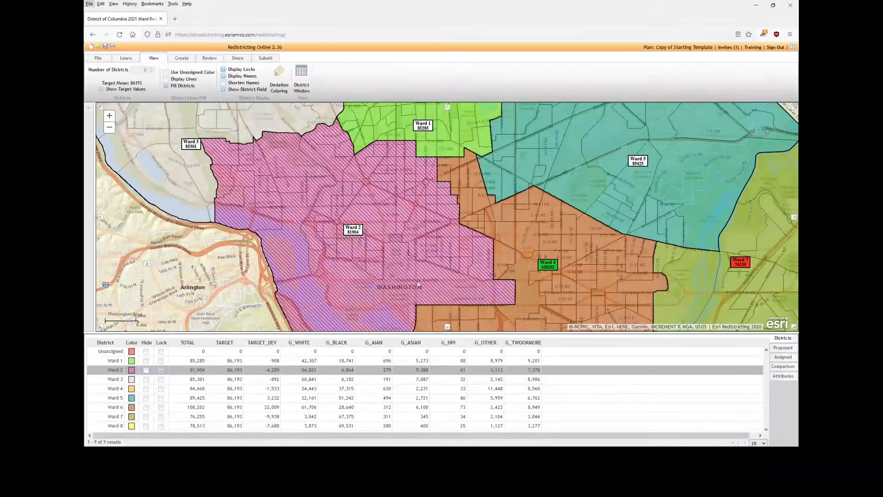
left_click_drag(393, 179, 409, 225)
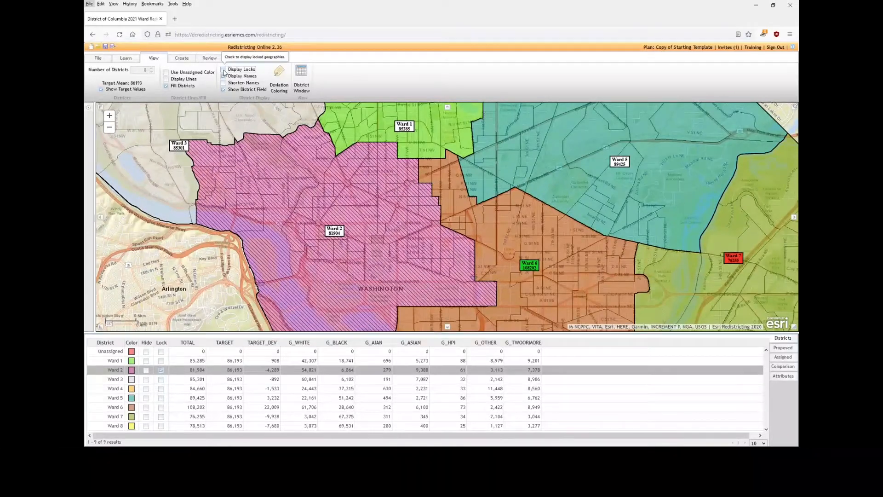
Hide and redisplay the lock hatching on the map, and unlock Ward 2
left_click(224, 71)
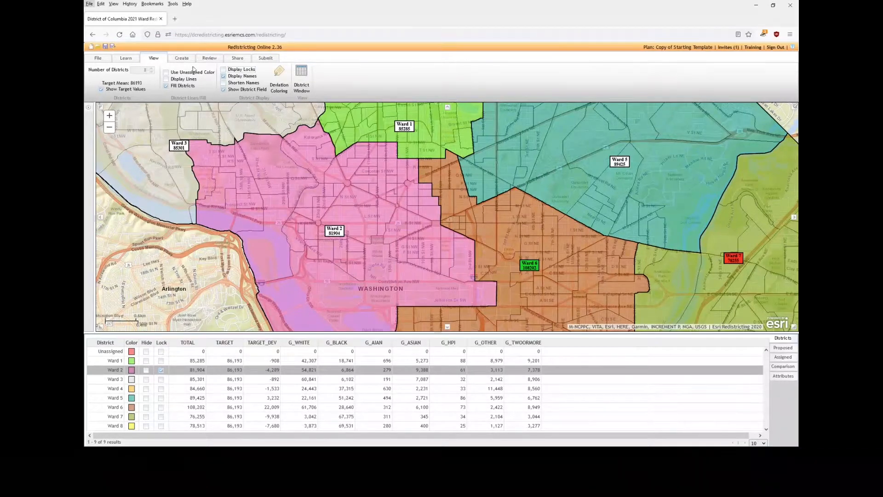
left_click(224, 71)
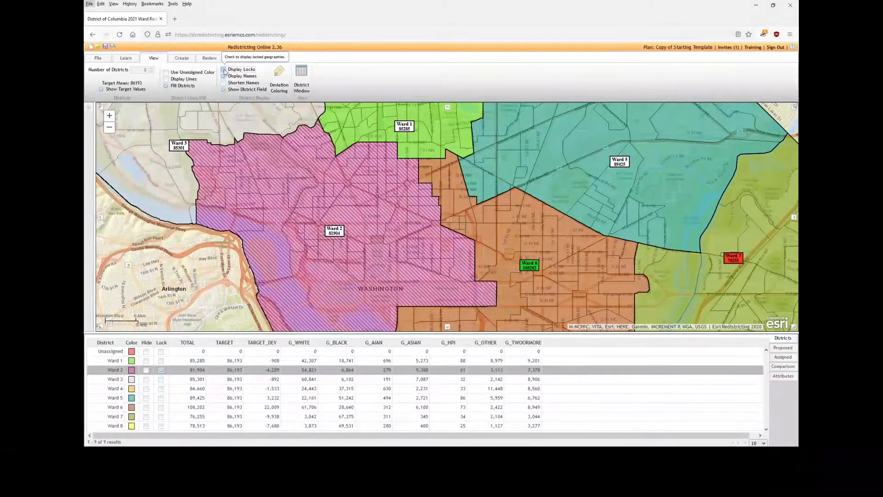
left_click(224, 70)
left_click(224, 69)
left_click(161, 370)
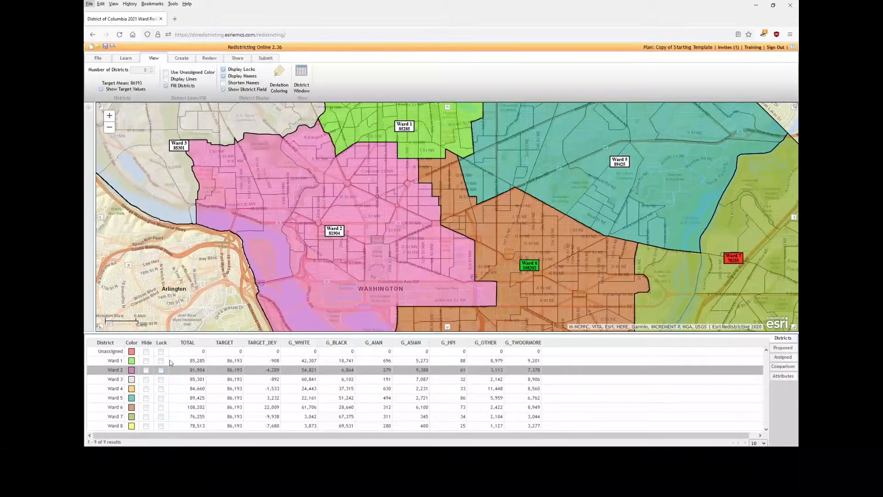
Turn the district name labels off and on again, and try the shortened names option
left_click_drag(368, 180, 444, 229)
left_click(224, 77)
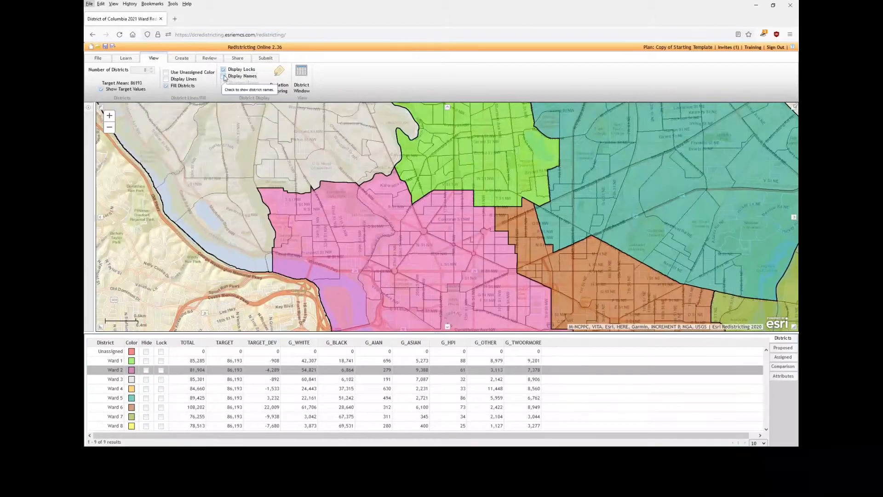
left_click(224, 76)
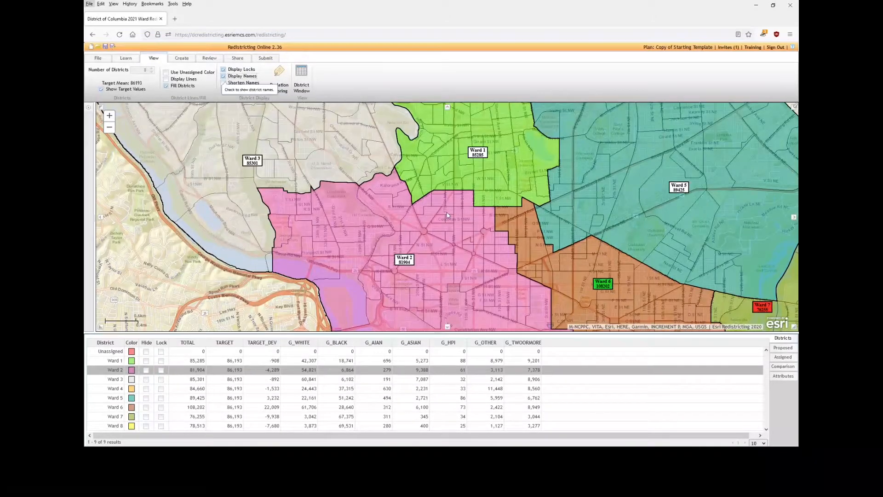
scroll(417, 191, "down", 2)
scroll(406, 183, "up", 1)
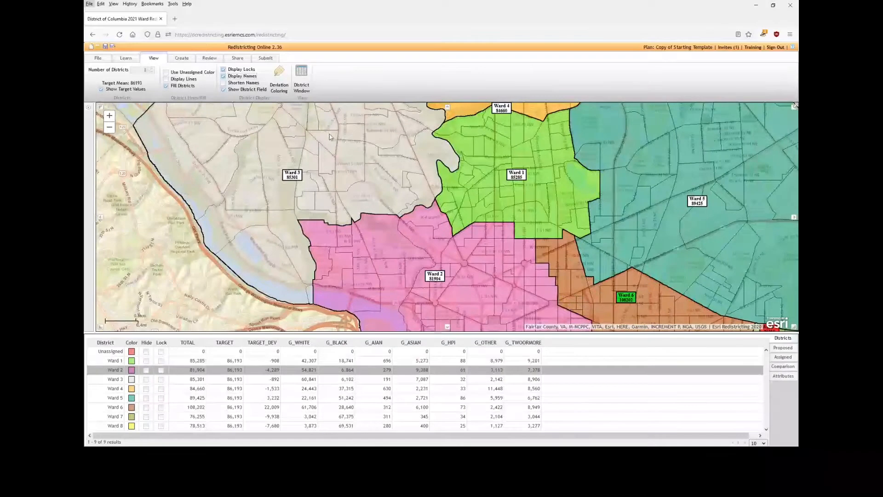
left_click(224, 84)
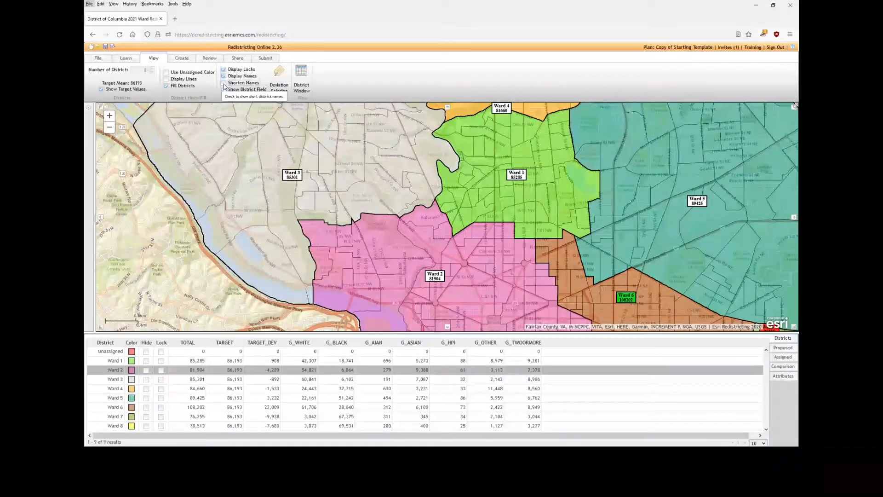
Turn the district field values in the map labels off and on again
left_click(224, 84)
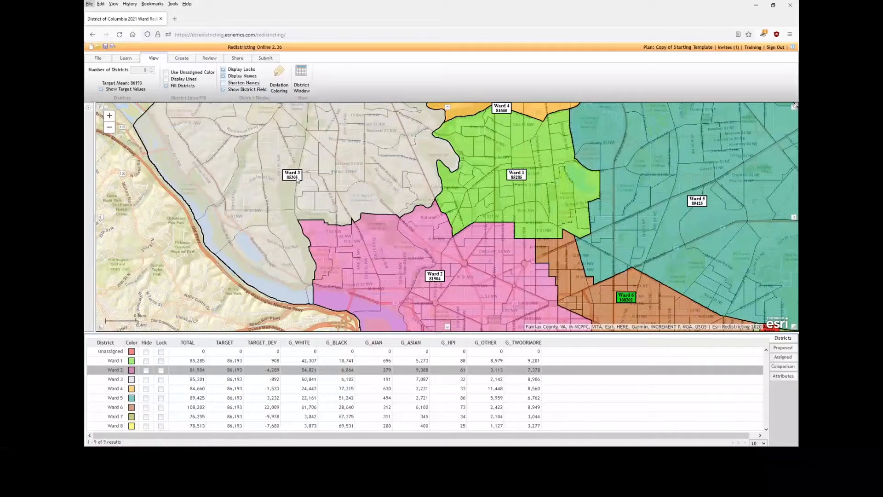
left_click(225, 92)
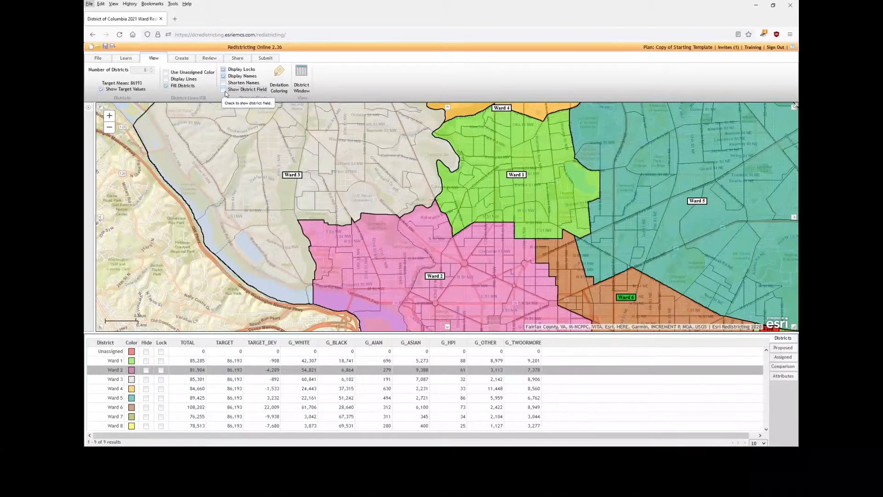
left_click(224, 92)
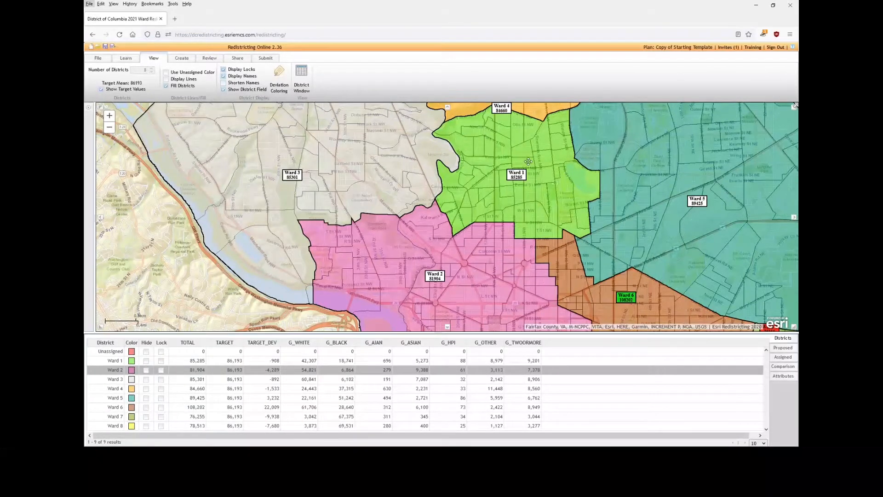
Examine the ward labels across the map and the above and below color choices in the deviation coloring settings
left_click_drag(528, 161, 462, 148)
left_click_drag(437, 245, 383, 206)
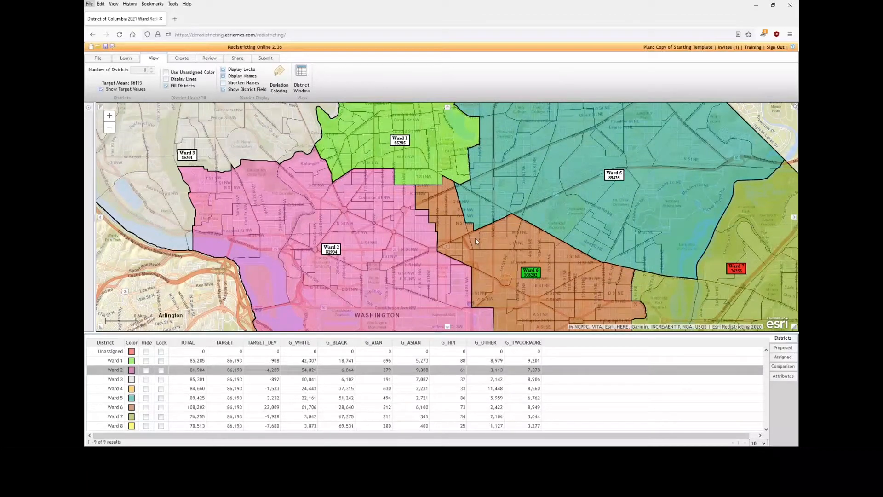
scroll(497, 230, "down", 2)
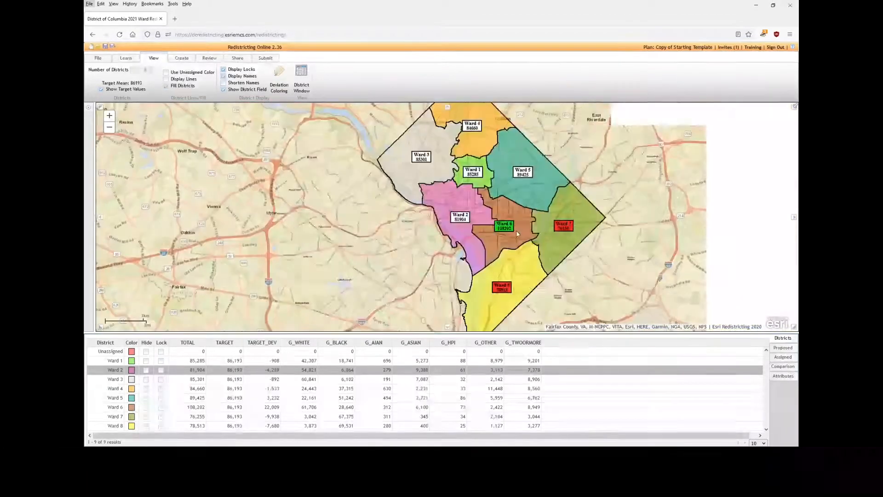
scroll(505, 235, "up", 1)
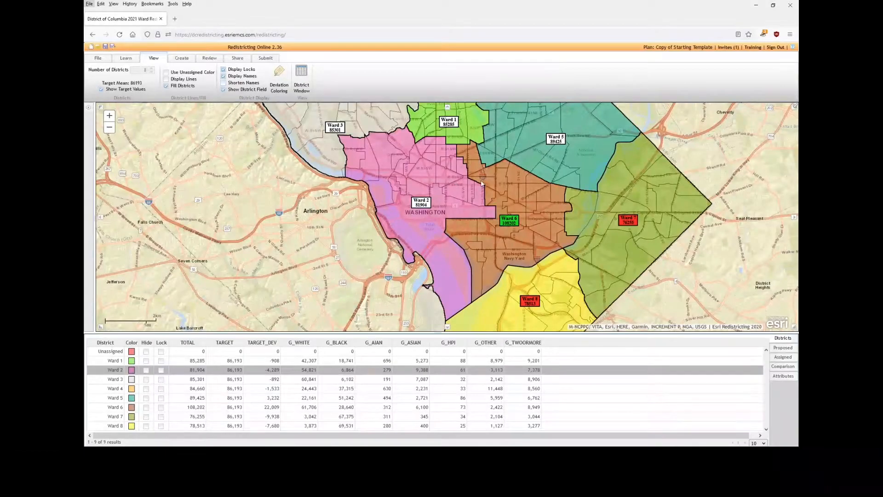
scroll(482, 184, "up", 1)
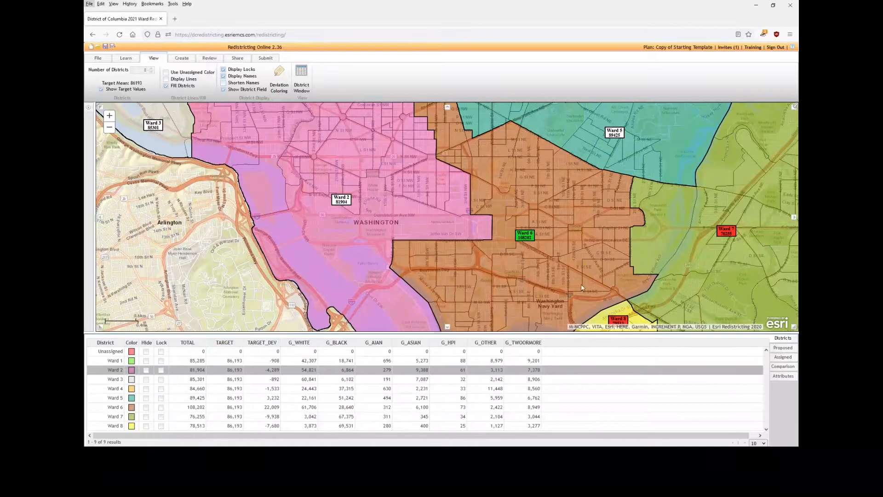
left_click_drag(599, 269, 591, 252)
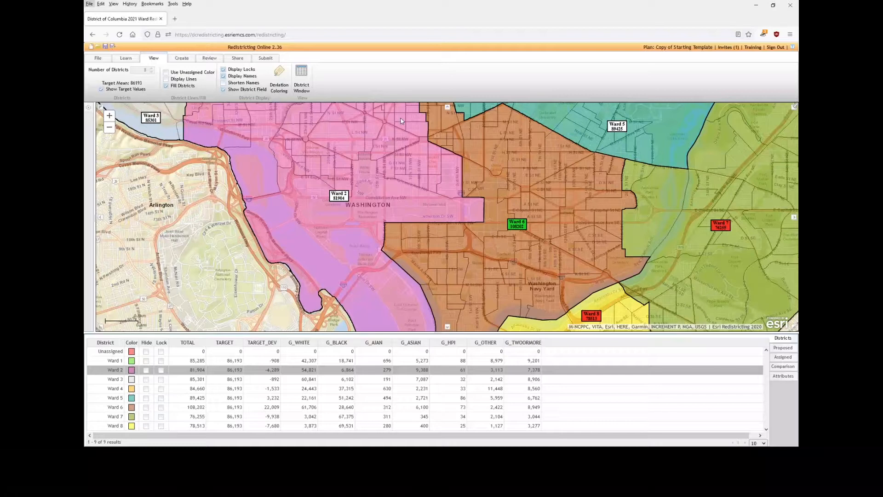
left_click(279, 88)
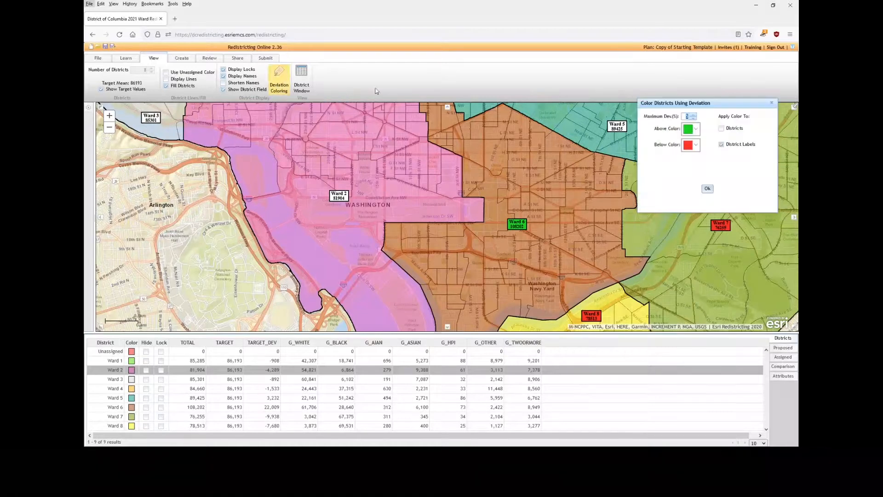
left_click(696, 130)
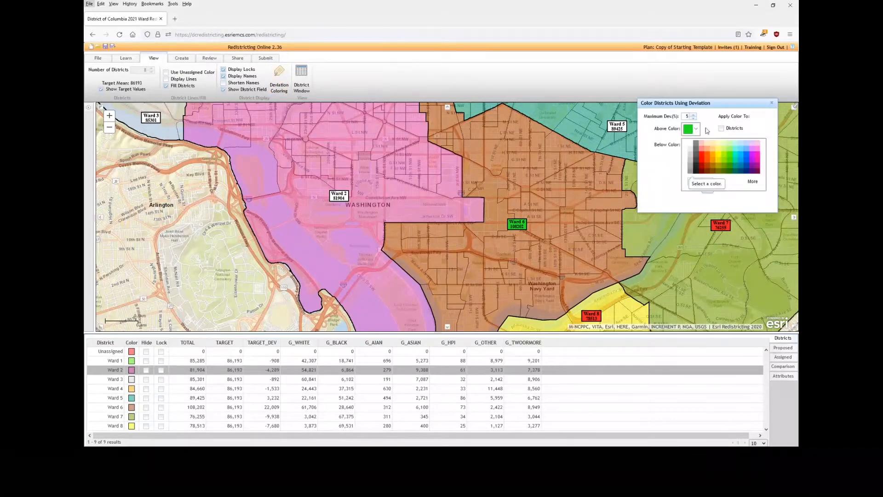
left_click(710, 132)
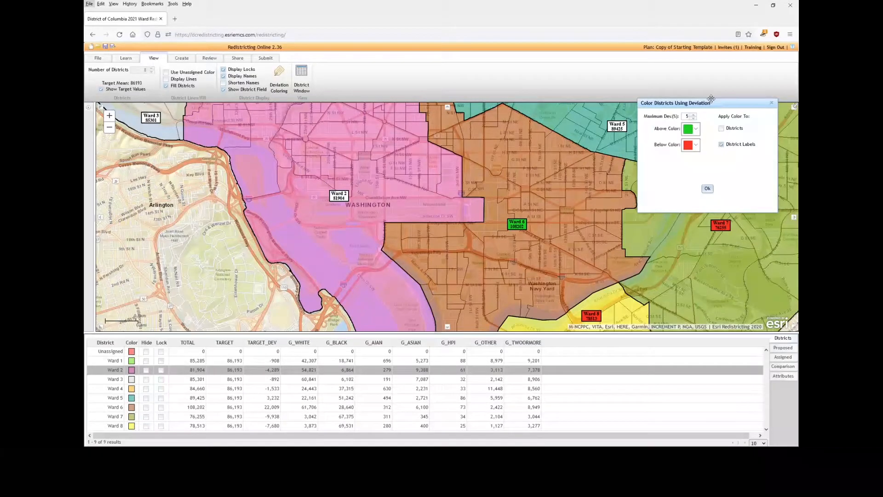
left_click_drag(711, 100, 434, 106)
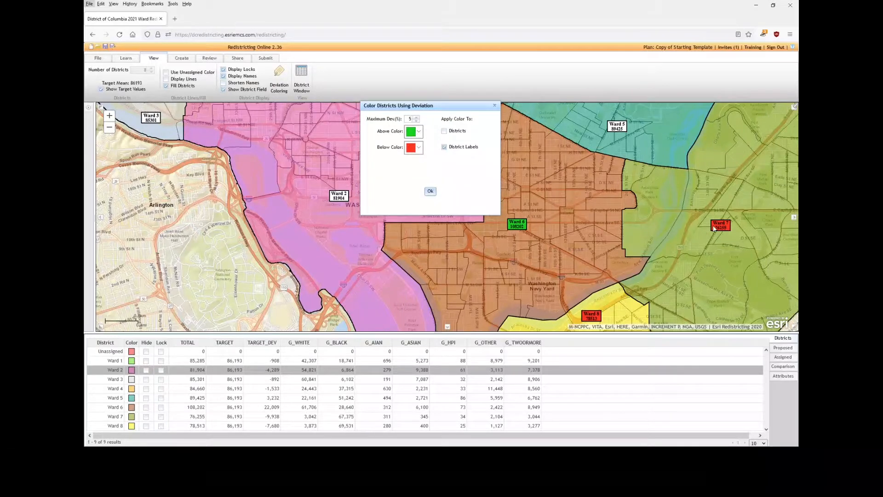
left_click(420, 148)
left_click(428, 147)
Try applying the deviation colors to the district fills, and restrict them to the district labels again
left_click(444, 131)
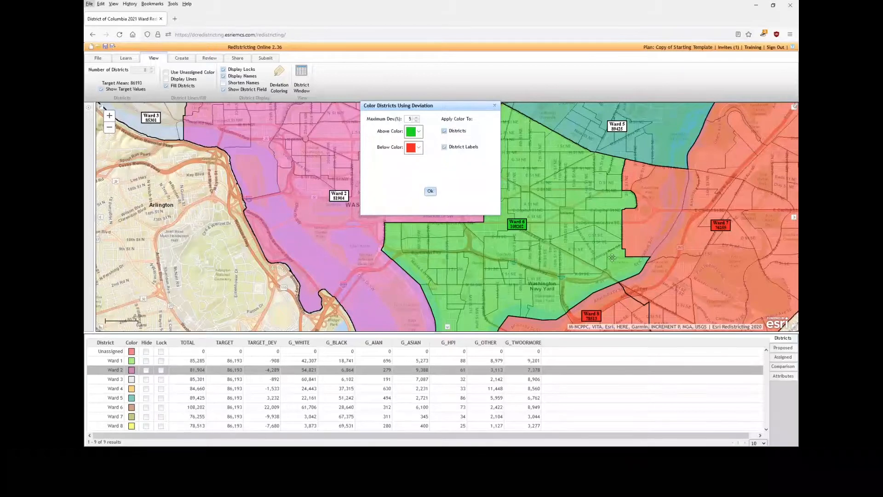
left_click_drag(612, 256, 555, 181)
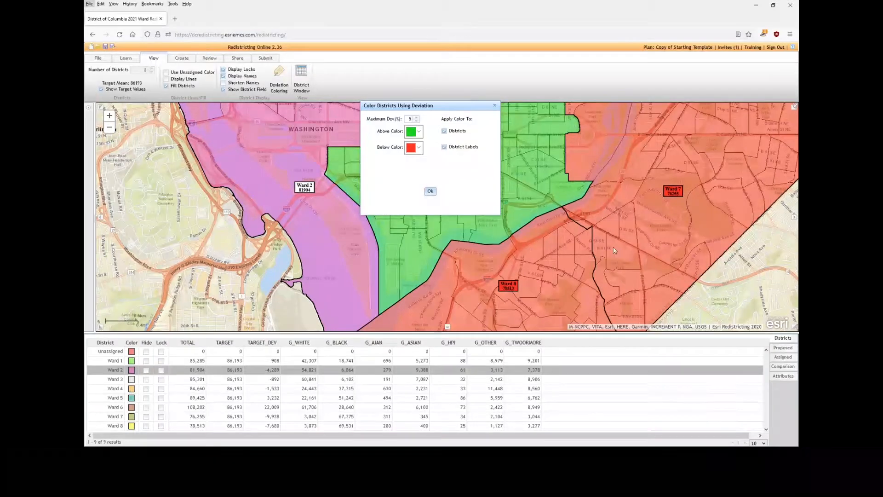
left_click(444, 131)
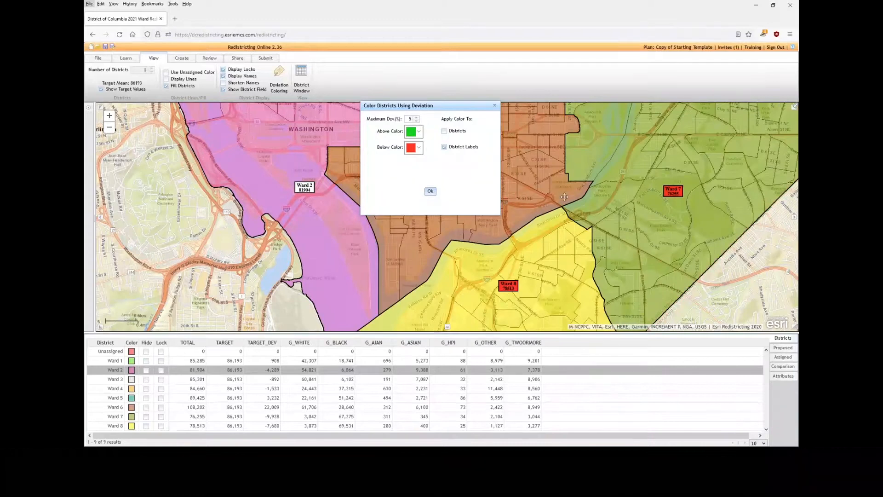
left_click(430, 191)
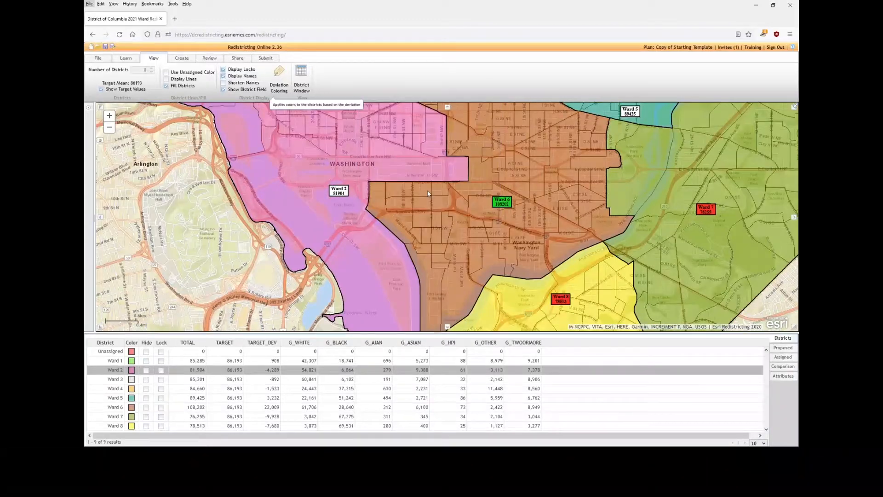
Try the district table as a smaller separate window over the map, and return it to its docked place
left_click(304, 85)
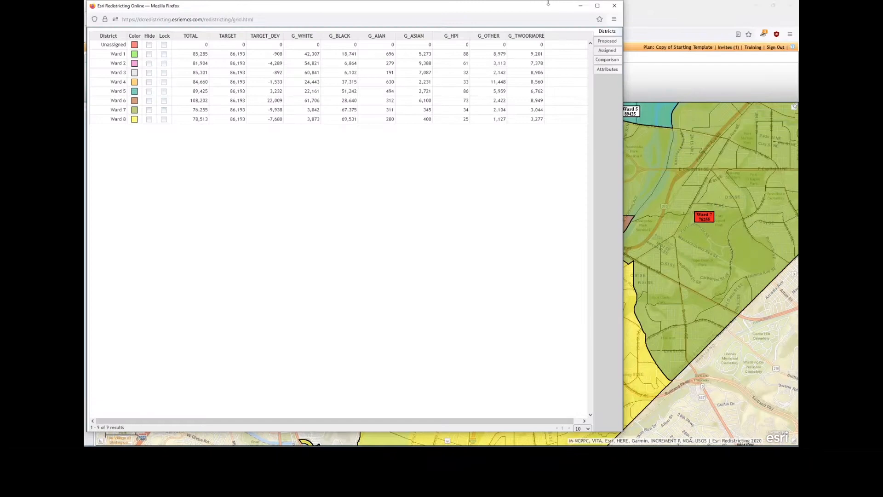
left_click_drag(548, 3, 549, 281)
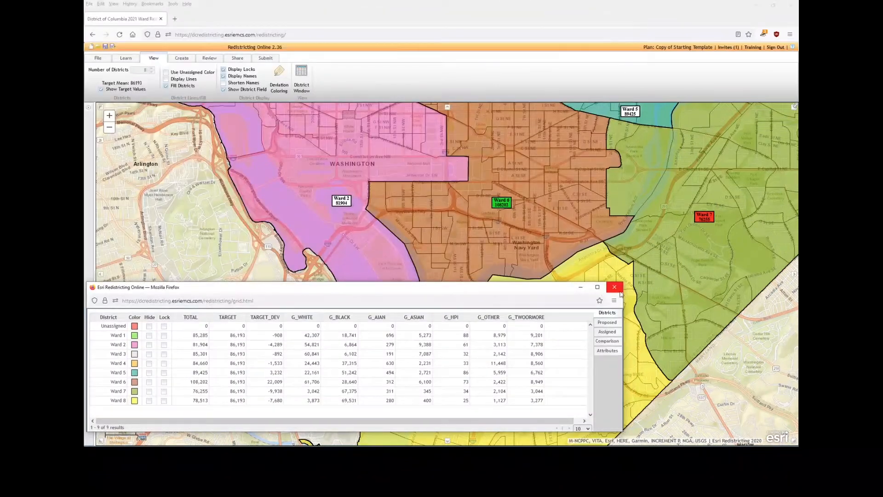
left_click_drag(625, 296, 417, 296)
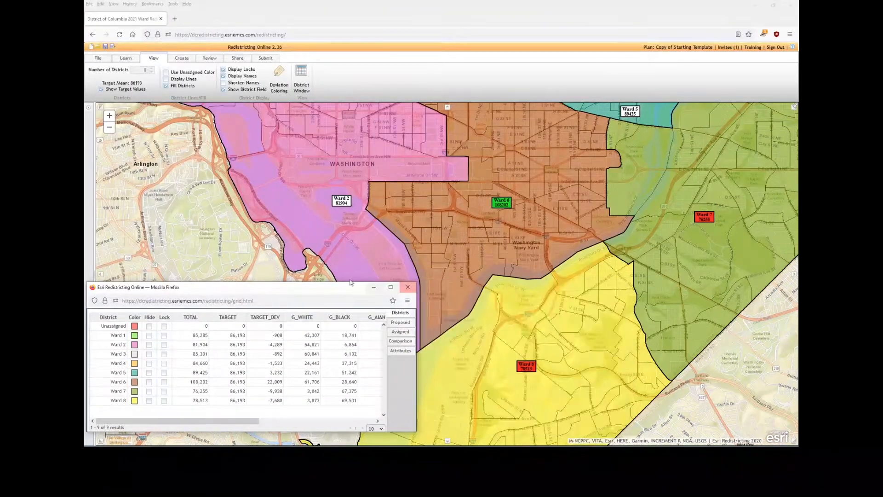
left_click_drag(337, 288, 843, 183)
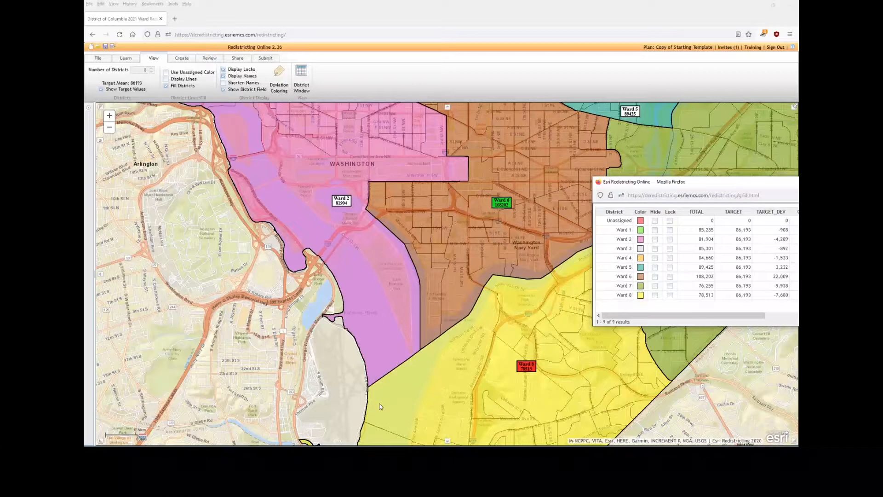
left_click_drag(681, 184, 325, 156)
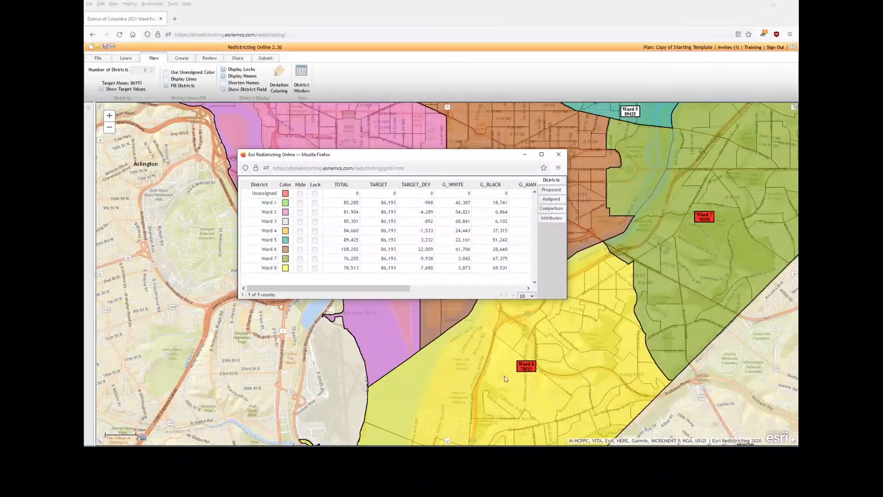
left_click(559, 157)
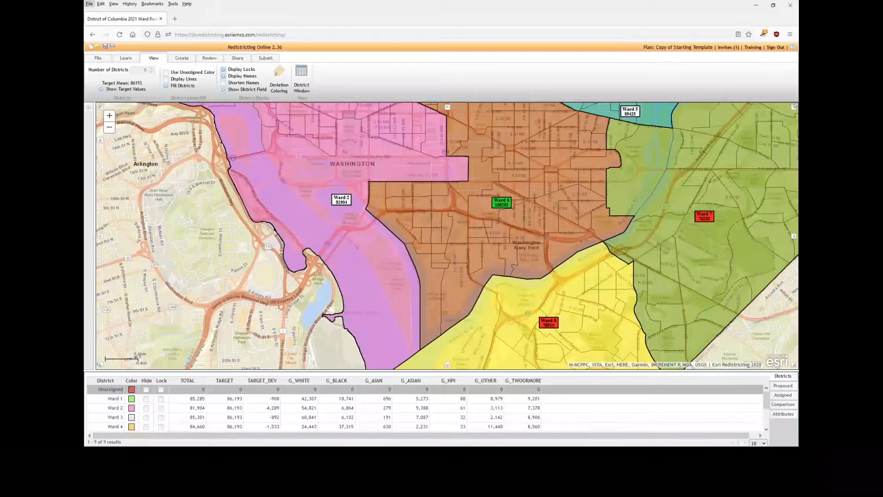
key("alt+Tab")
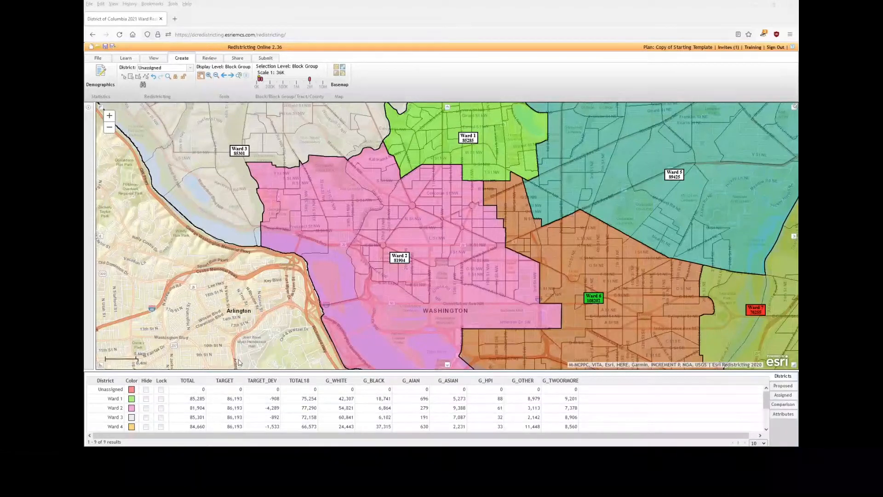
Open the demographics settings and expand the Universe and Standard field groups
left_click(99, 78)
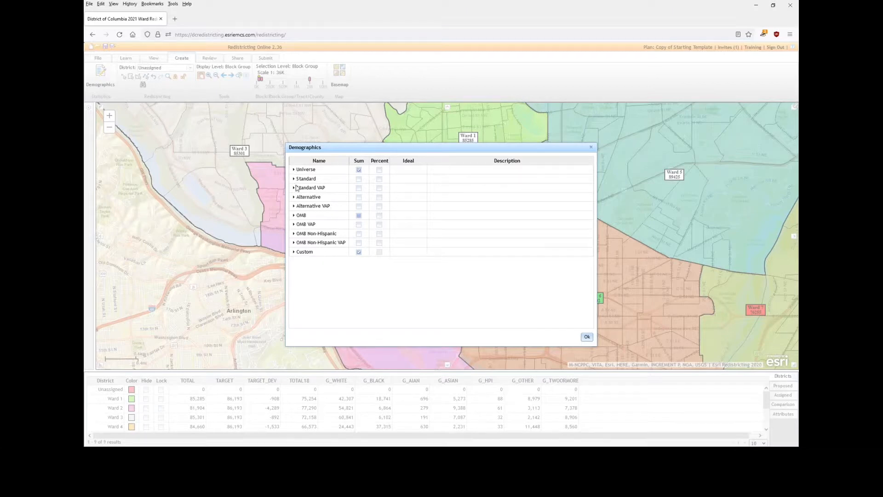
left_click(294, 170)
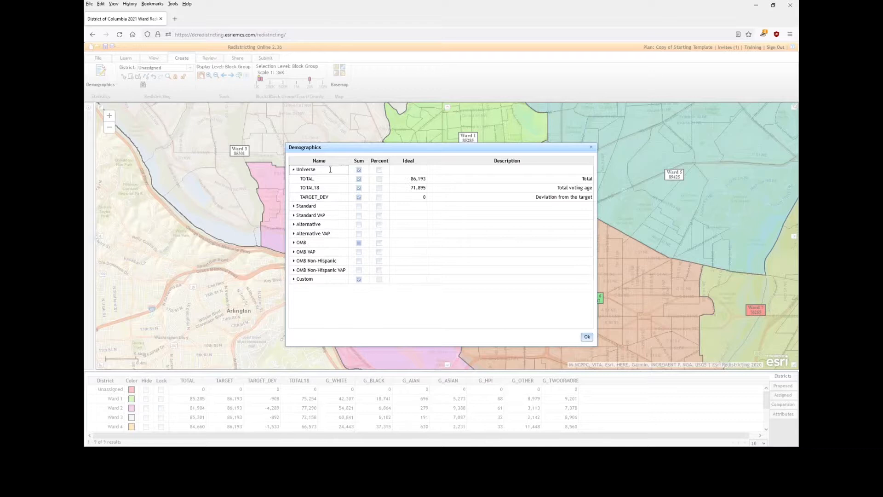
left_click(294, 207)
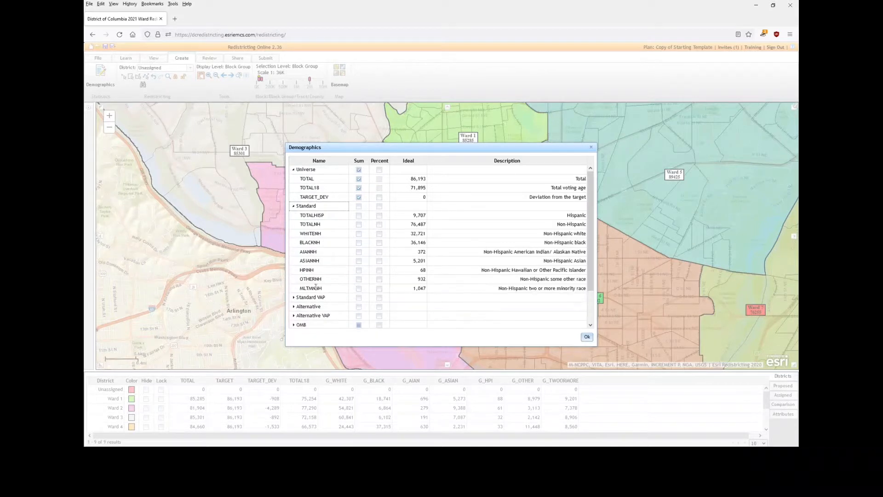
Add sum columns for TOTALHISP, TOTALNH, WHITENH, BLACKNH, AIANNH, ASIANNH and HPINH to the district table one by one
left_click(358, 215)
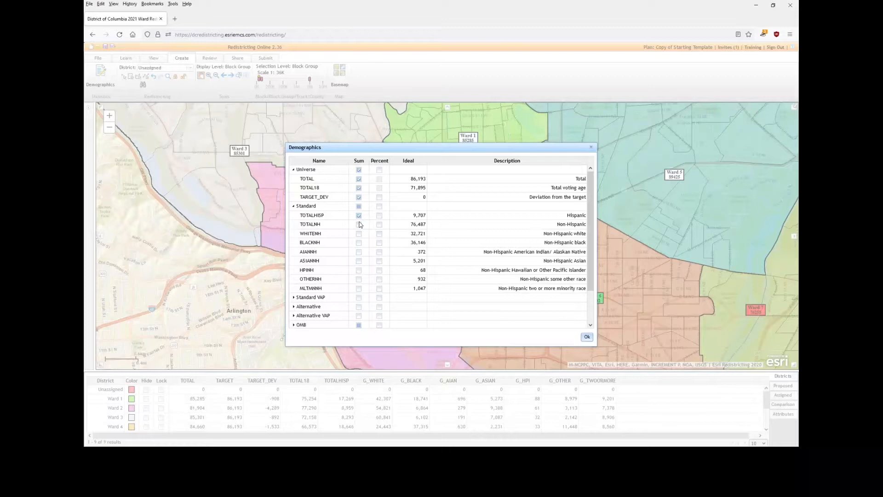
left_click(359, 224)
left_click(359, 234)
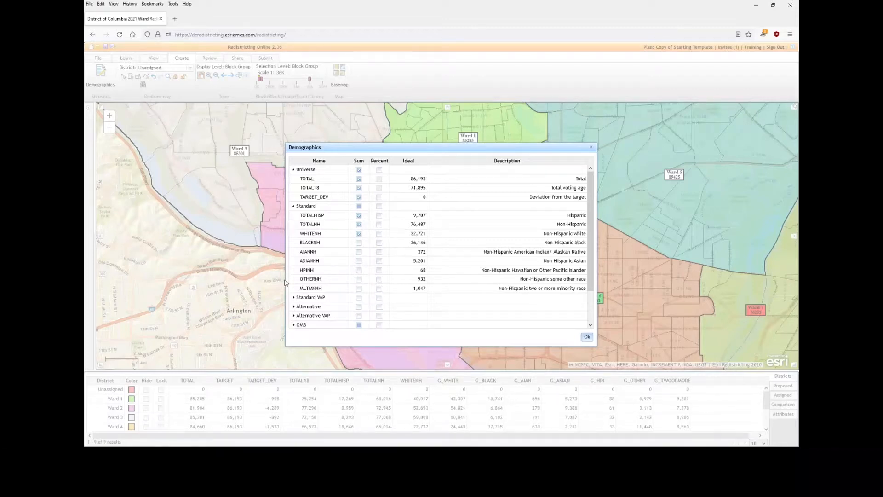
left_click(359, 242)
left_click(358, 251)
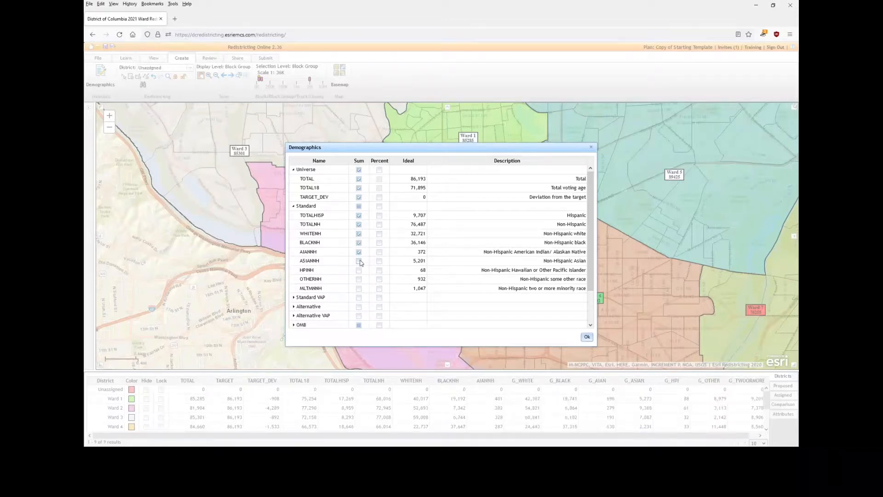
left_click(359, 260)
left_click(358, 270)
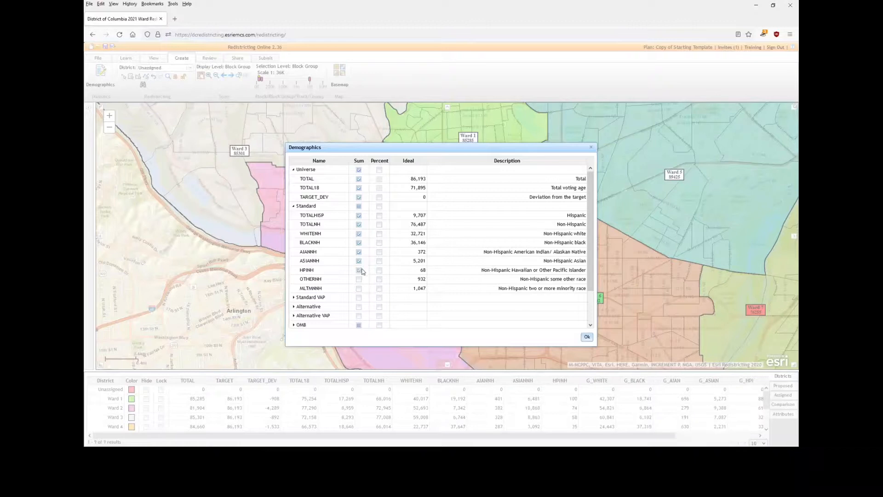
Remove the individually enabled Standard sum columns, from TOTALHISP through HPINH, from the district table
left_click(294, 206)
left_click(293, 206)
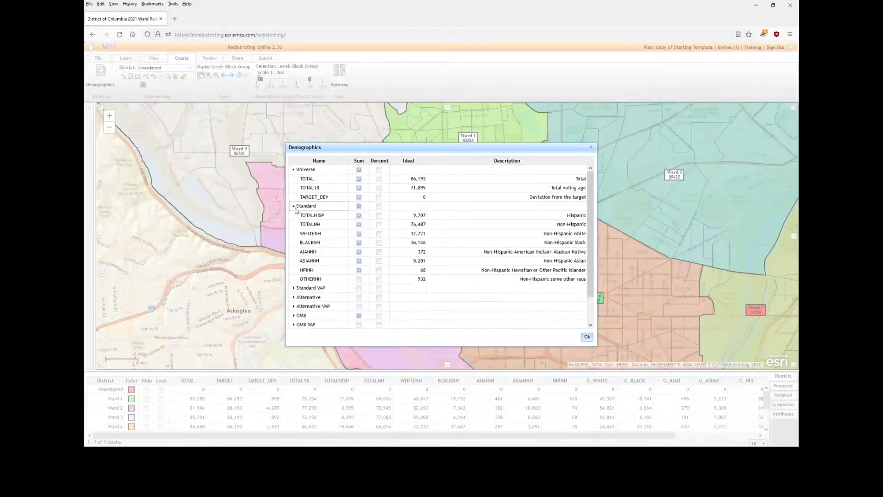
left_click(358, 215)
left_click(358, 224)
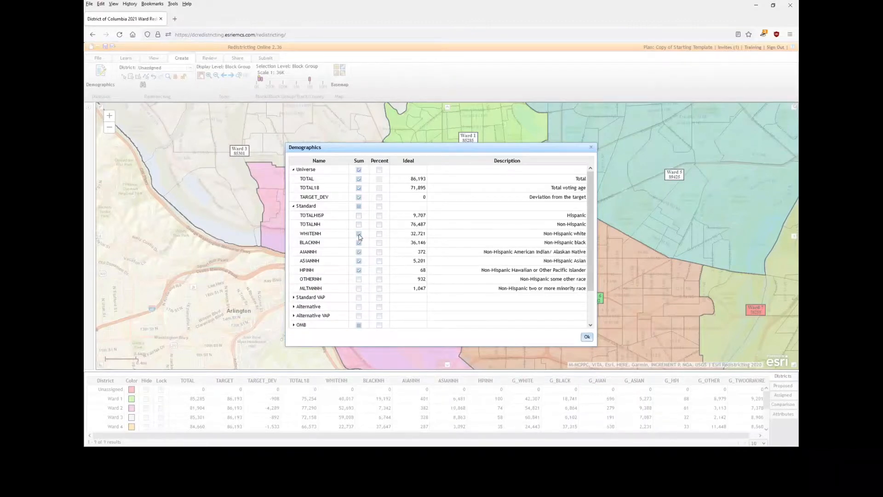
left_click(359, 234)
left_click(359, 243)
left_click(359, 252)
left_click(359, 261)
left_click(359, 270)
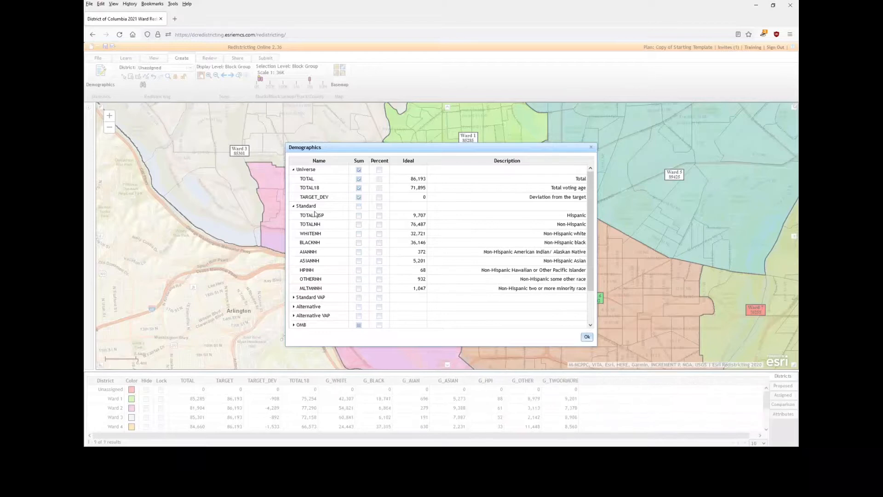
Enable the sum columns of the entire Standard demographics group at once and collapse the group
left_click(359, 206)
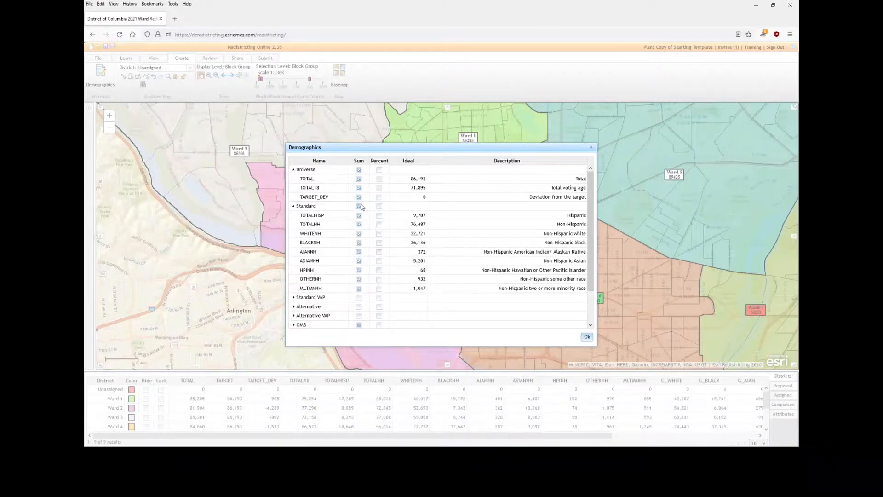
left_click(294, 206)
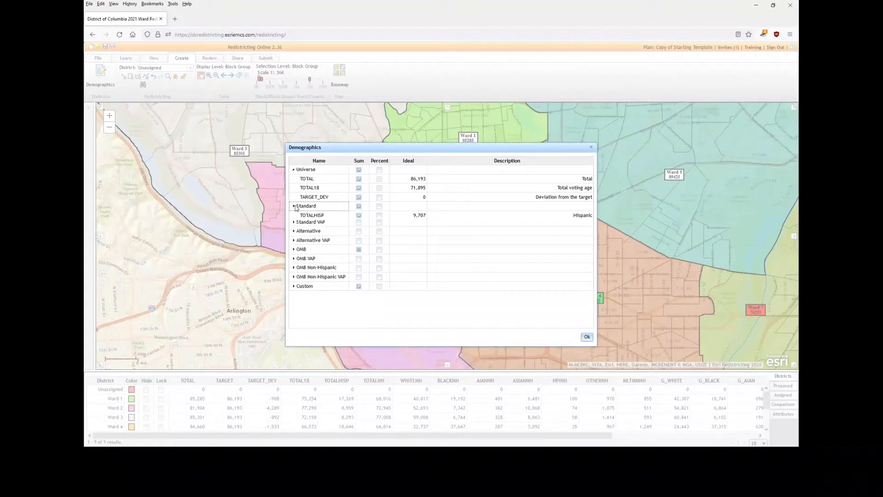
Remove the Standard group's sum columns from the district table and review the fields in the Standard and Alternative groups
left_click(359, 206)
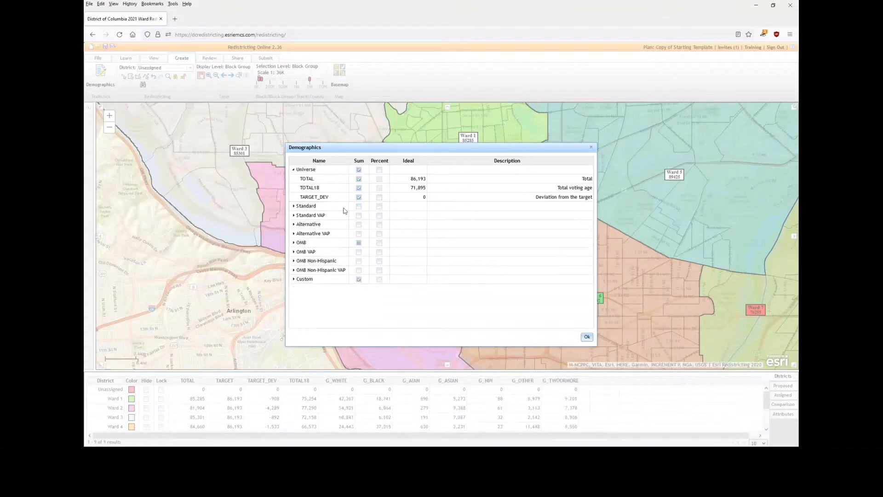
left_click(298, 205)
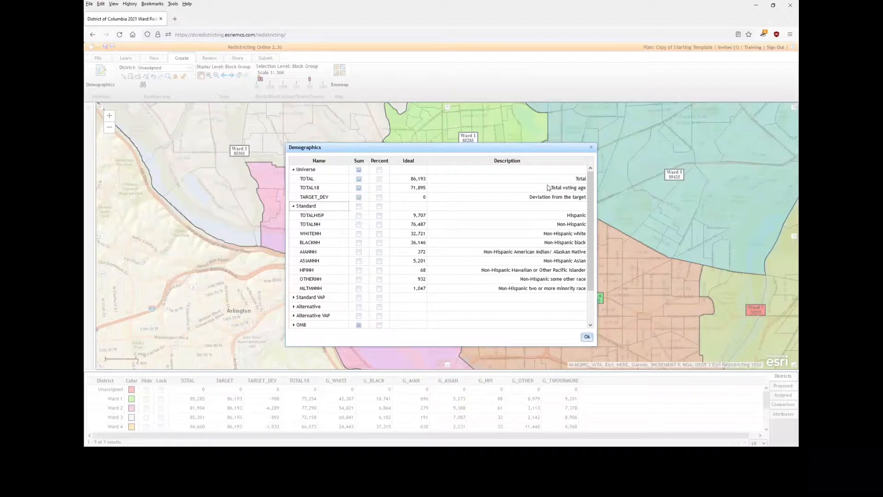
scroll(368, 274, "down", 2)
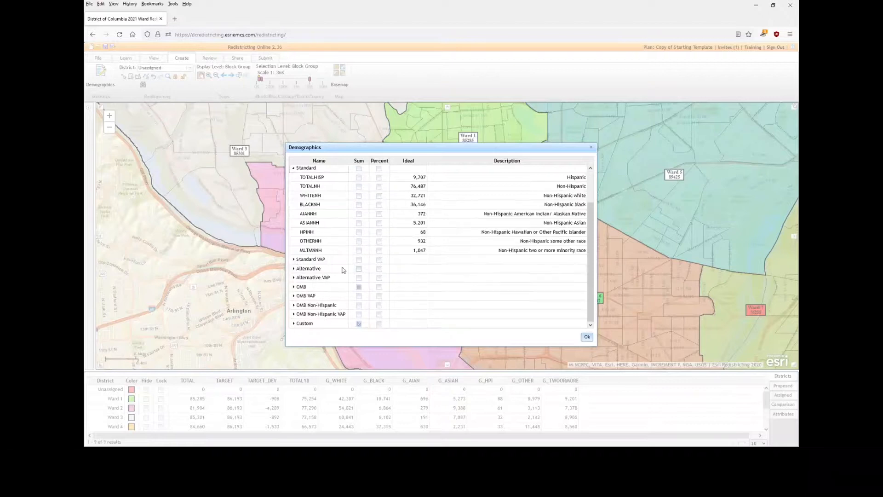
left_click(294, 269)
scroll(306, 222, "down", 3)
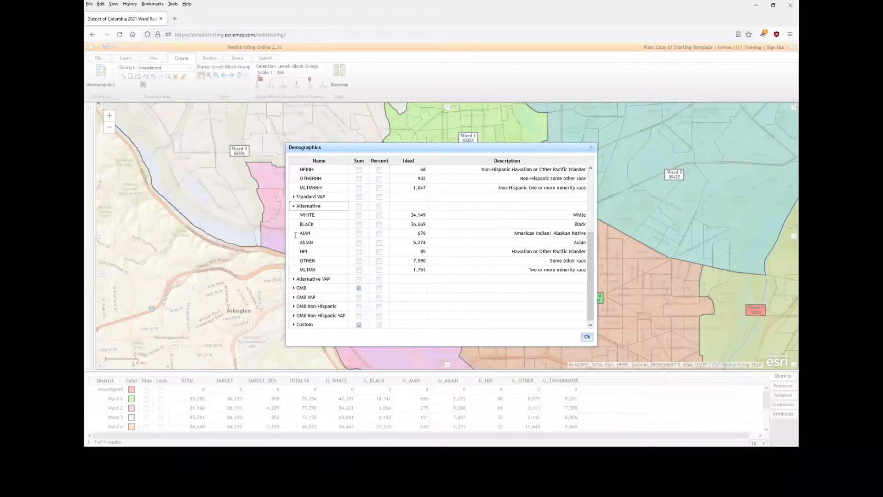
left_click(294, 207)
scroll(296, 203, "up", 3)
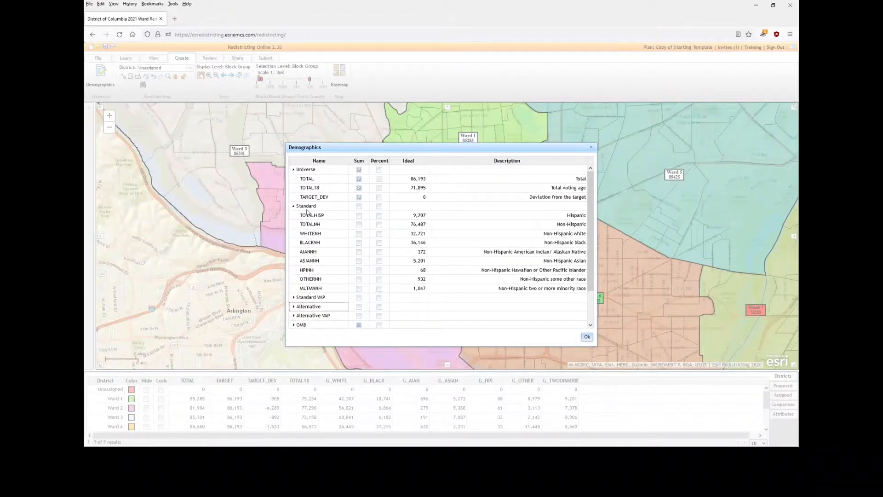
left_click(294, 207)
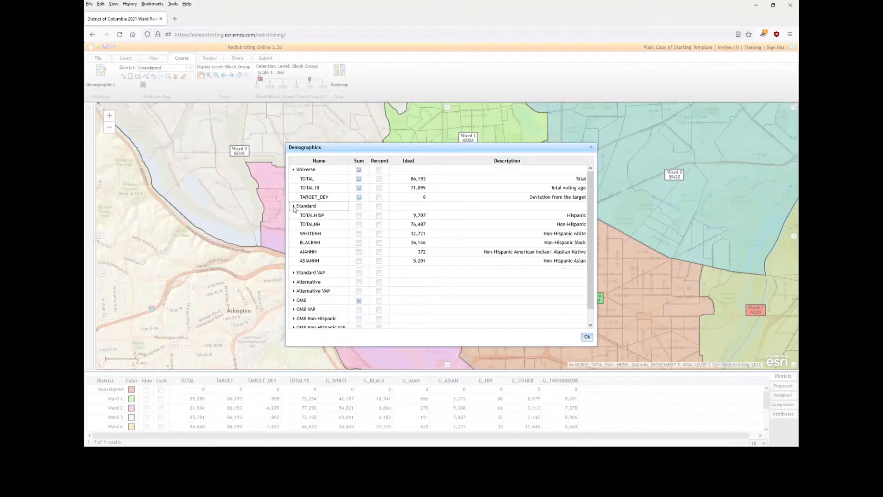
left_click(294, 207)
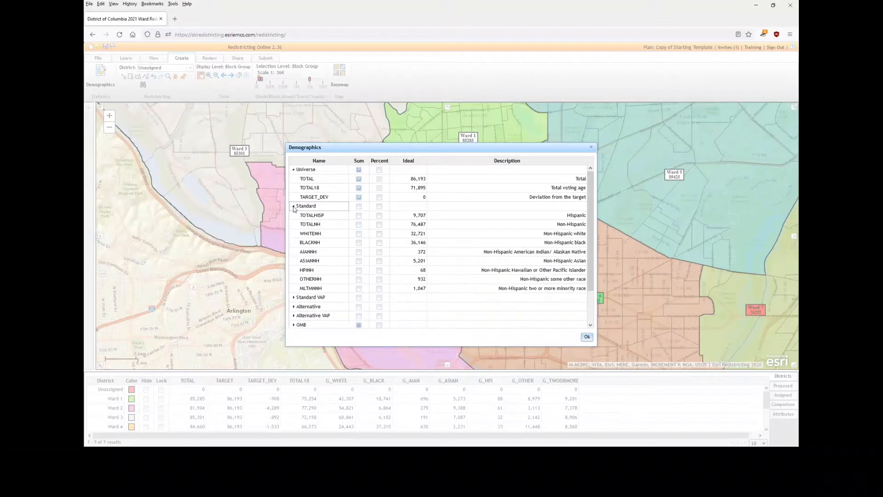
Enable all Standard sum columns again, accept the demographics settings and look across the full width of the district table
left_click(359, 206)
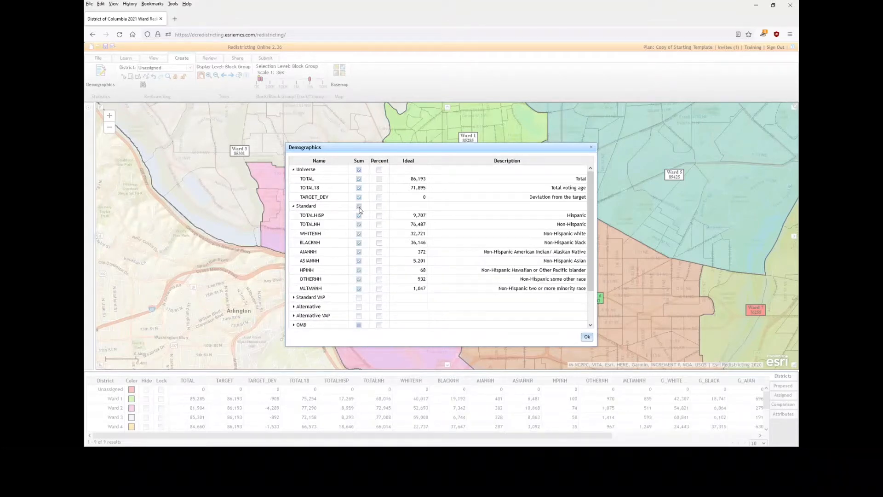
left_click(588, 338)
left_click_drag(186, 436, 343, 444)
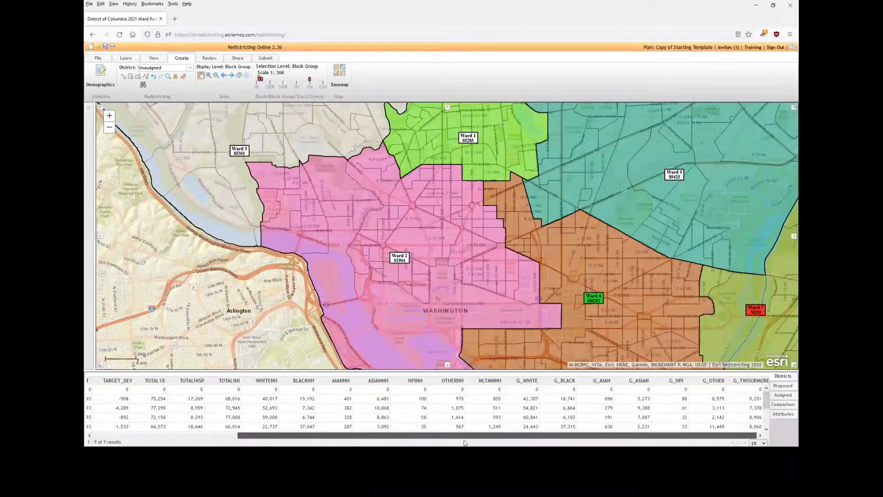
left_click_drag(564, 437, 332, 434)
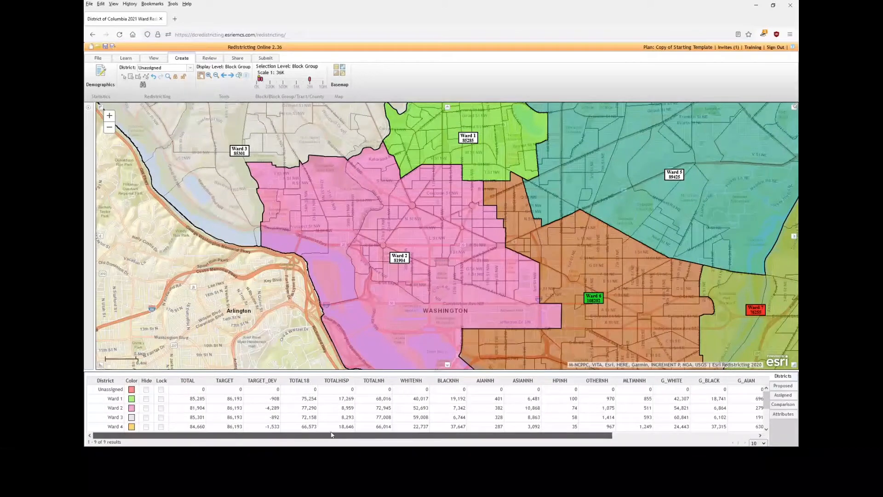
left_click_drag(426, 435, 405, 436)
Reopen the demographics settings, turn off the sum columns of the whole Standard group and accept the settings
left_click(100, 74)
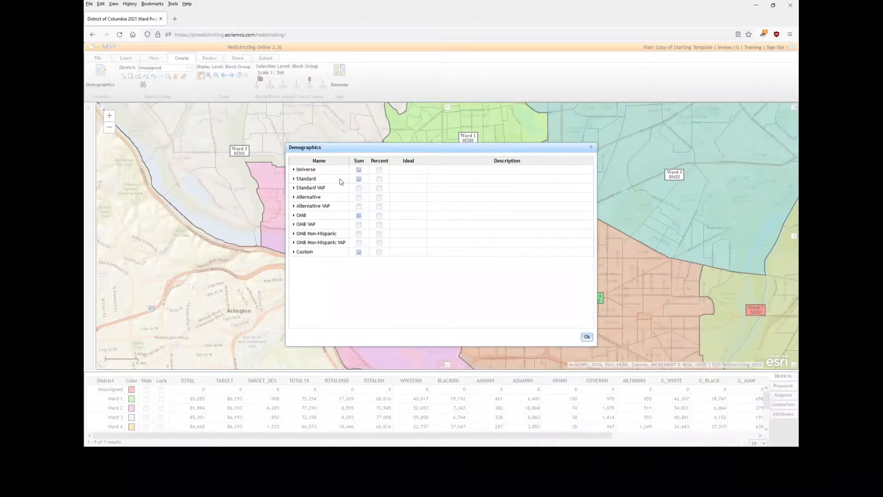
left_click(359, 180)
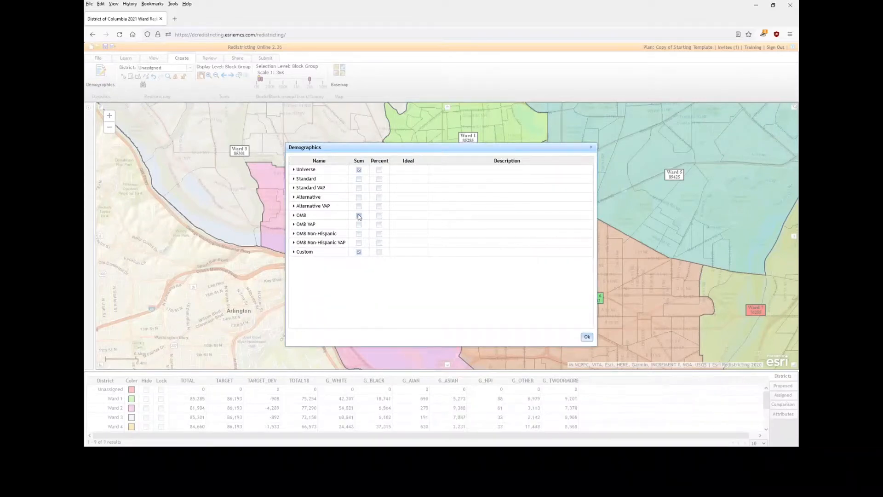
left_click(358, 216)
left_click(587, 338)
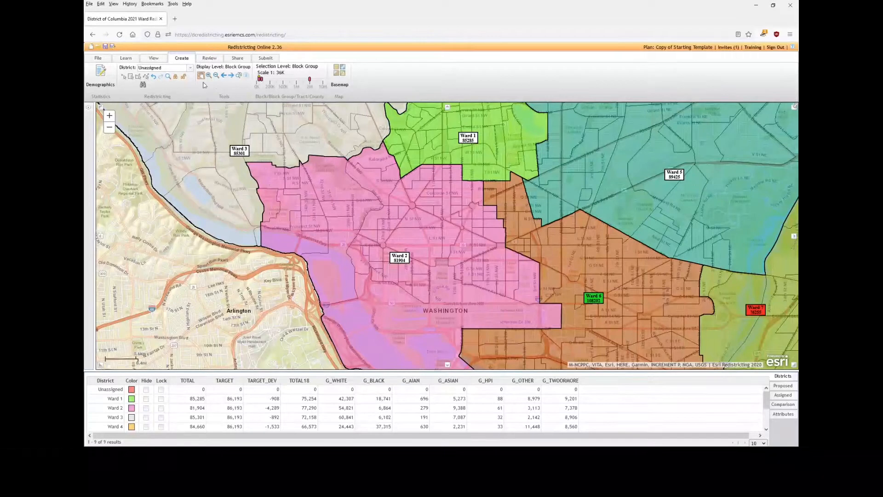
Pan the map across the wards, from Ward 2 over Wards 6, 7 and 5 and back to central Washington
left_click_drag(531, 180, 461, 260)
left_click_drag(297, 233, 410, 189)
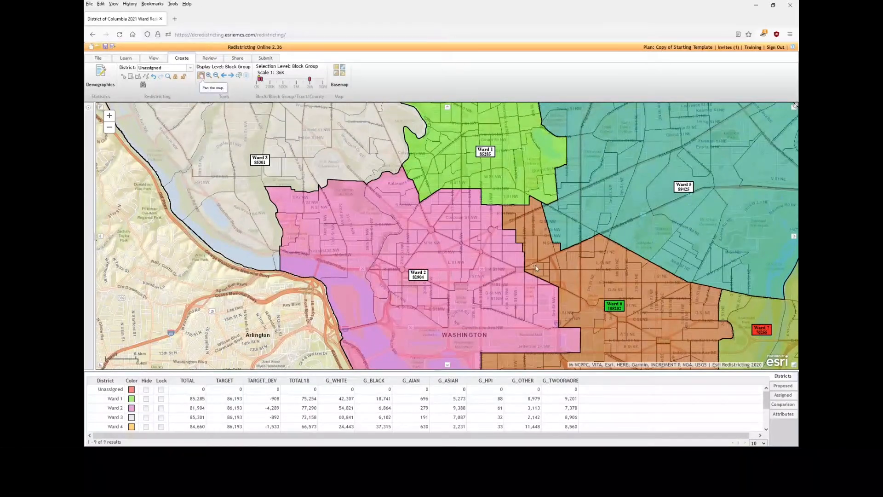
left_click_drag(642, 291, 453, 157)
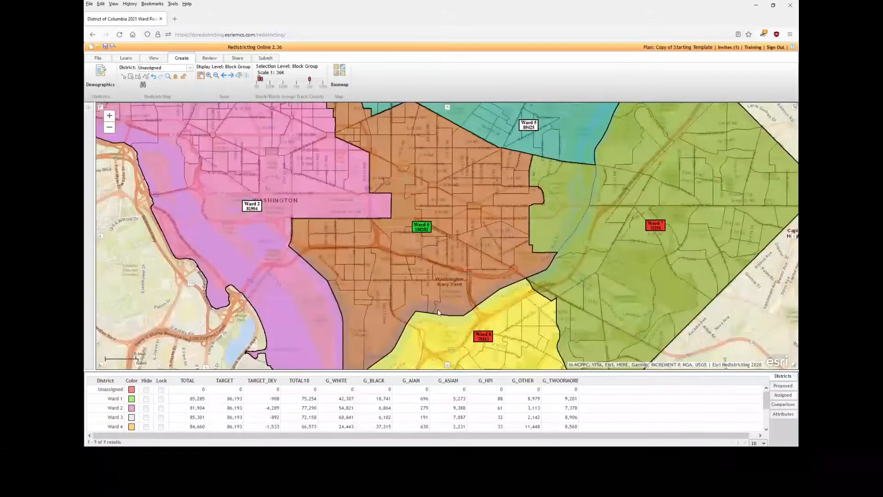
left_click_drag(438, 312, 507, 116)
left_click_drag(668, 159, 498, 364)
left_click_drag(265, 114, 405, 229)
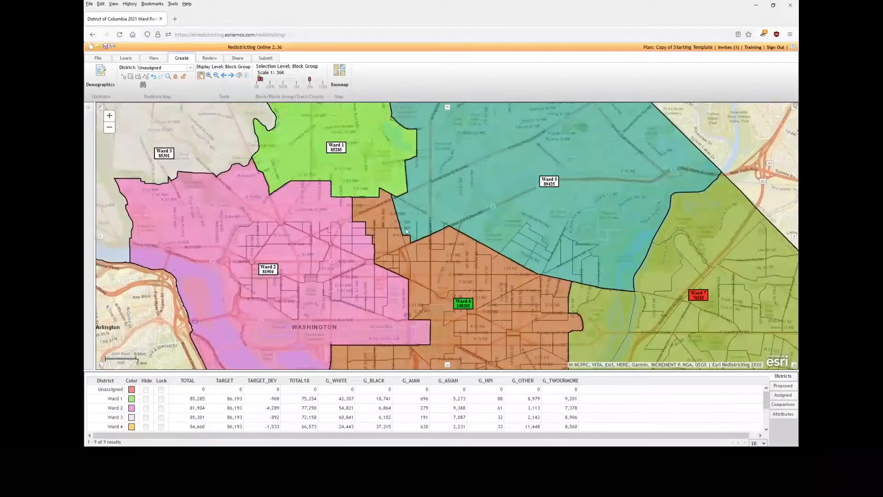
left_click_drag(328, 184, 422, 100)
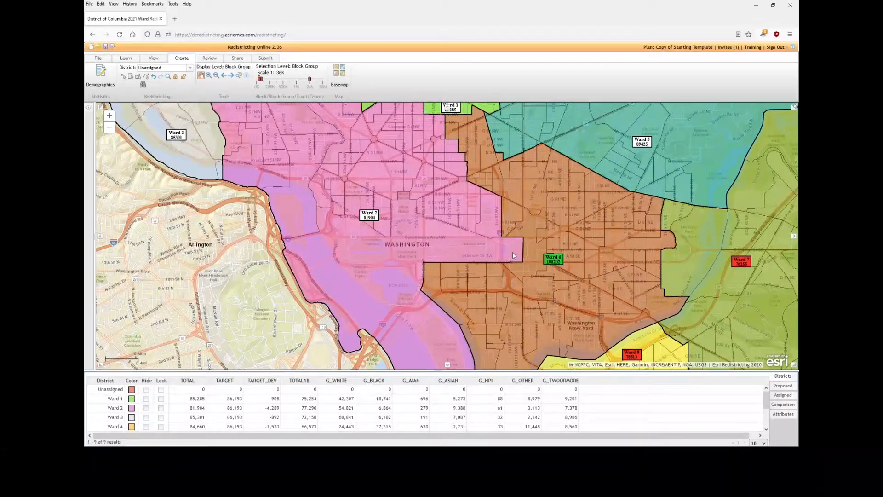
Zoom the map in on Ward 6 to scale 1:4.5K and back out to 1:36K
scroll(512, 252, "up", 1)
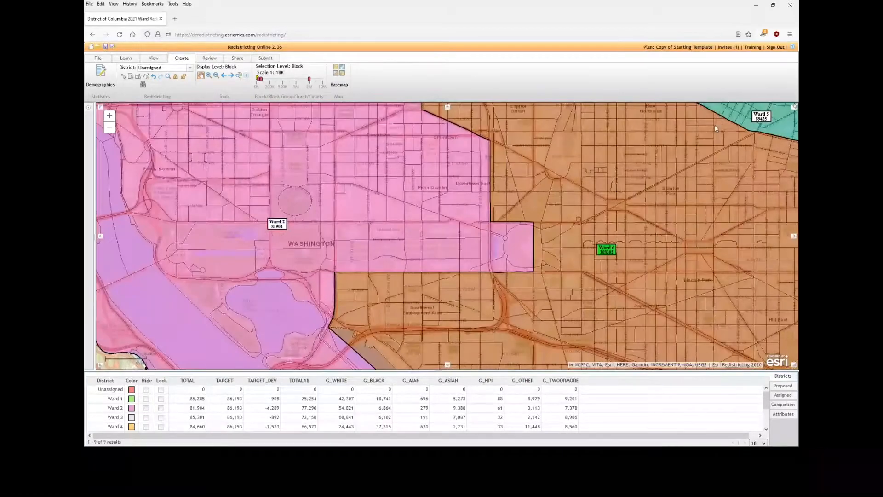
scroll(715, 128, "up", 1)
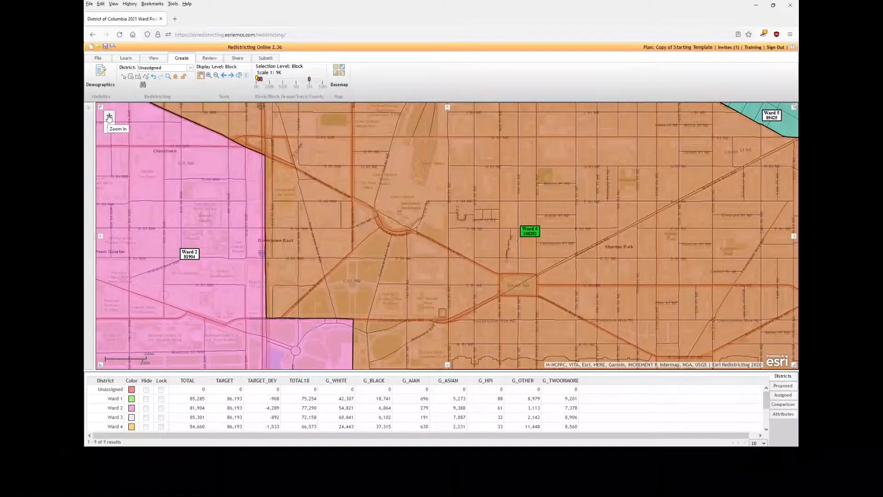
left_click(109, 116)
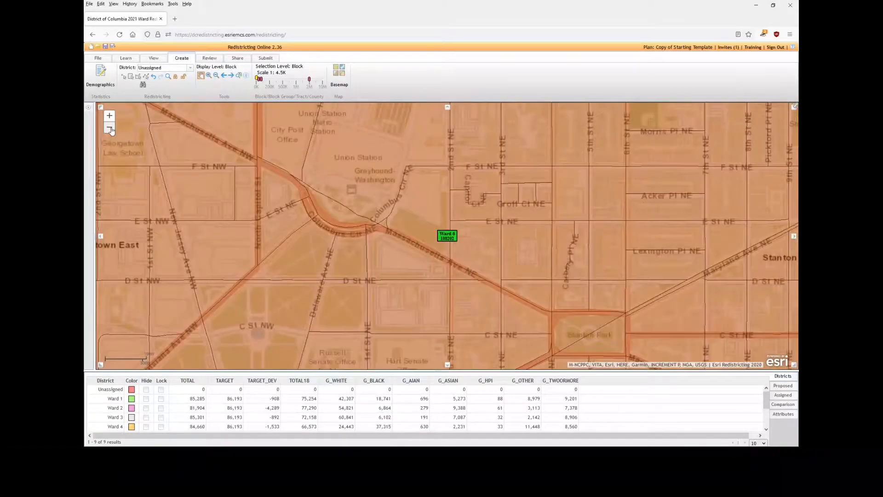
left_click(110, 128)
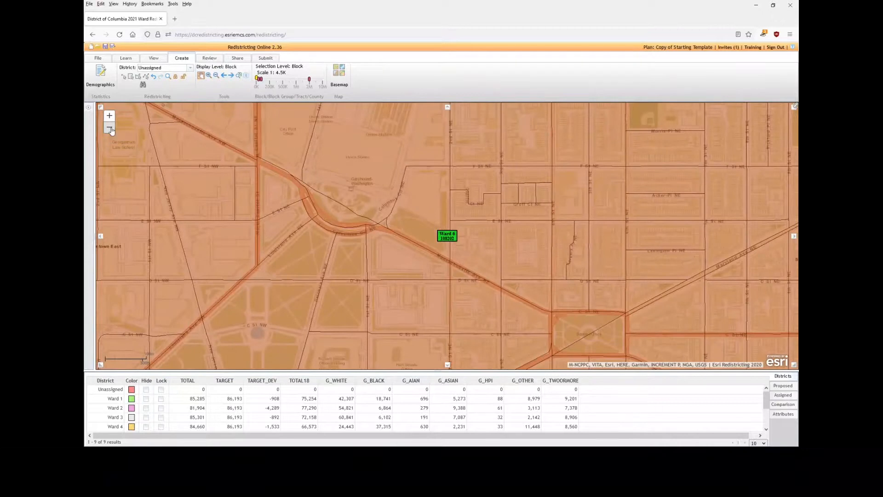
left_click(109, 129)
left_click(109, 129)
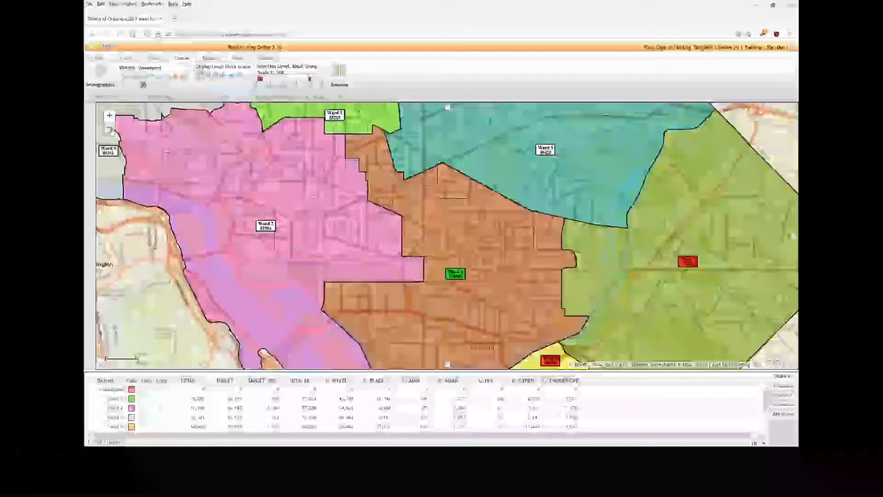
left_click(110, 129)
left_click(110, 117)
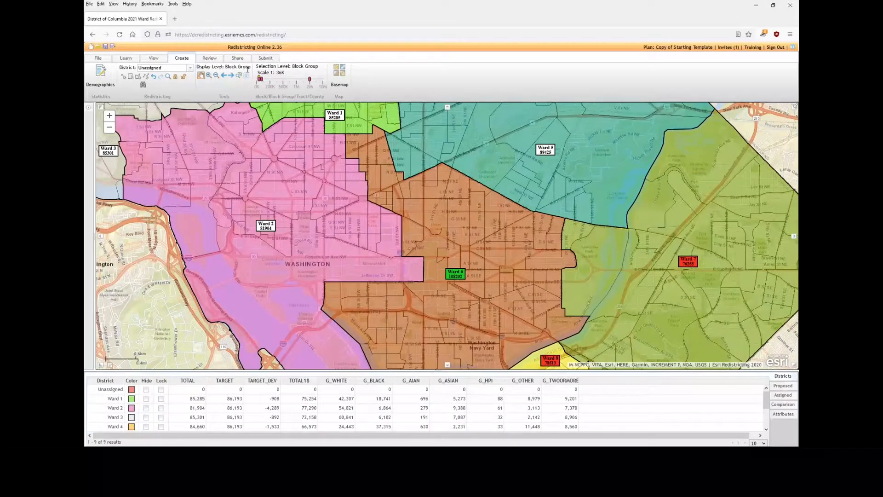
Zoom in on a spot in Ward 5 with the Zoom In tool, then zoom back out to scale 1:72K
left_click(209, 75)
left_click(465, 165)
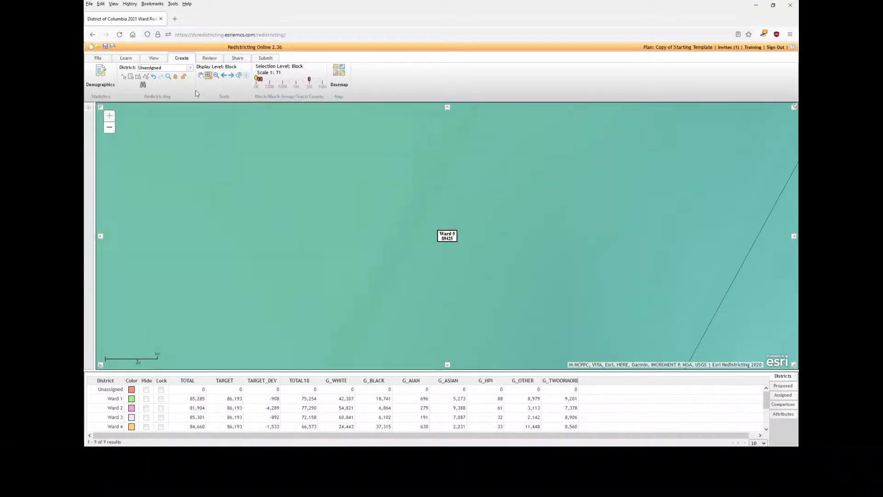
left_click(216, 76)
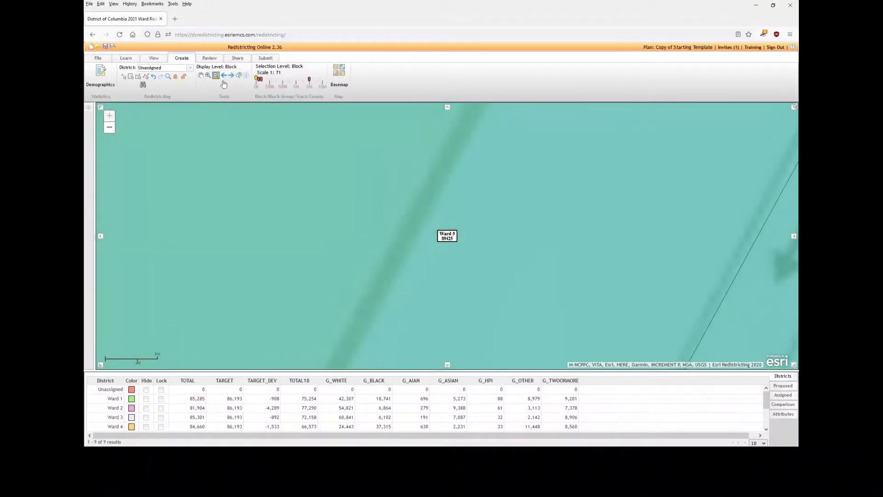
left_click(113, 128)
left_click(113, 129)
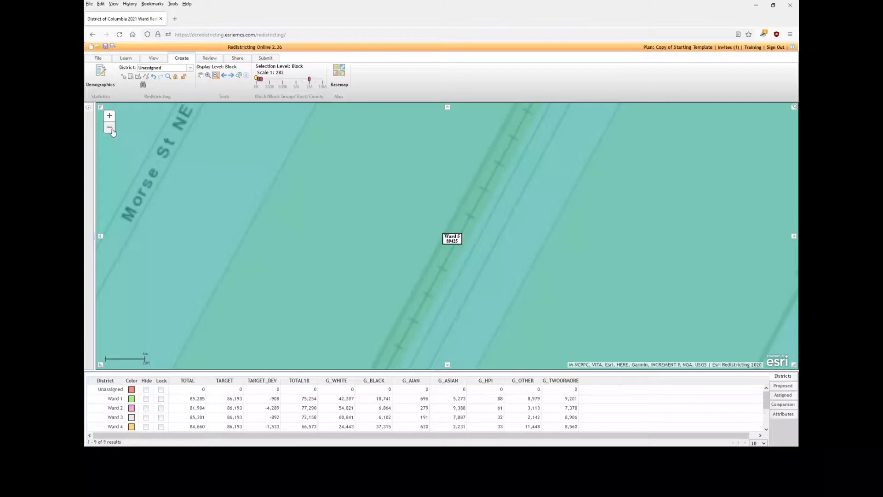
left_click(111, 130)
left_click(111, 130)
left_click(111, 130)
left_click(112, 131)
left_click(112, 131)
left_click(112, 131)
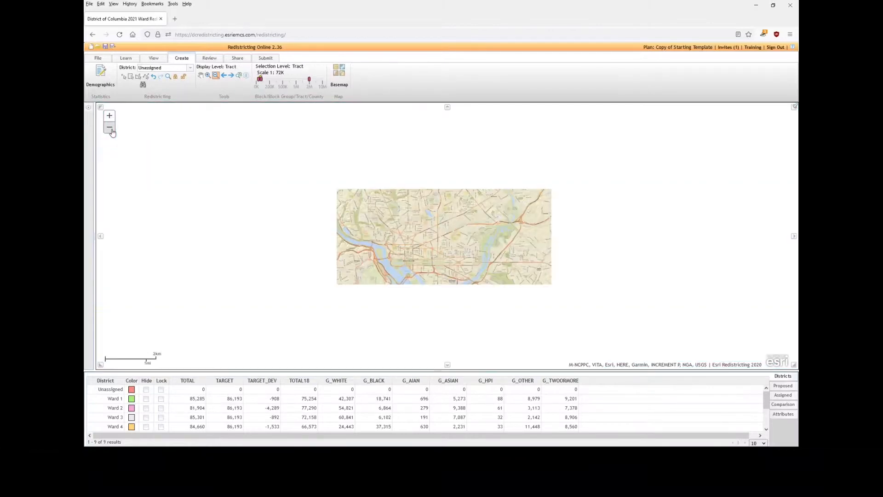
Zoom in on the northern part of Ward 1 to scale 1:9K by marking areas with the Zoom In tool
left_click(207, 76)
left_click_drag(422, 205, 441, 236)
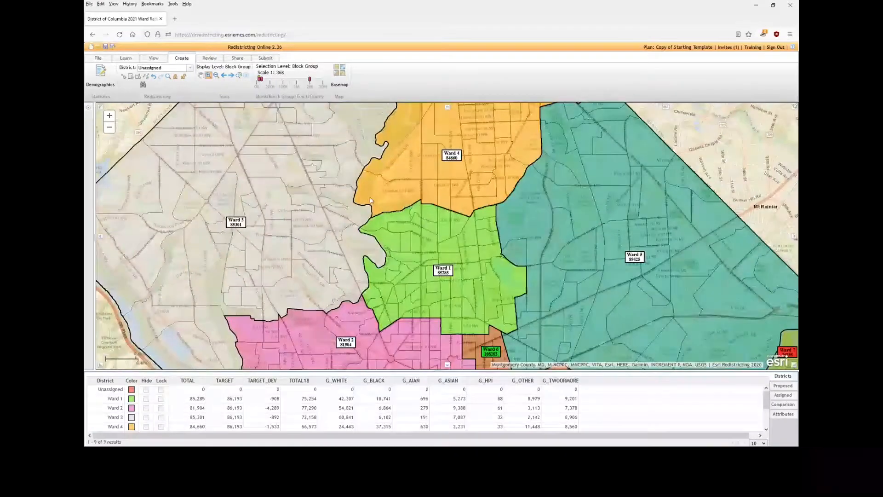
left_click_drag(368, 197, 501, 268)
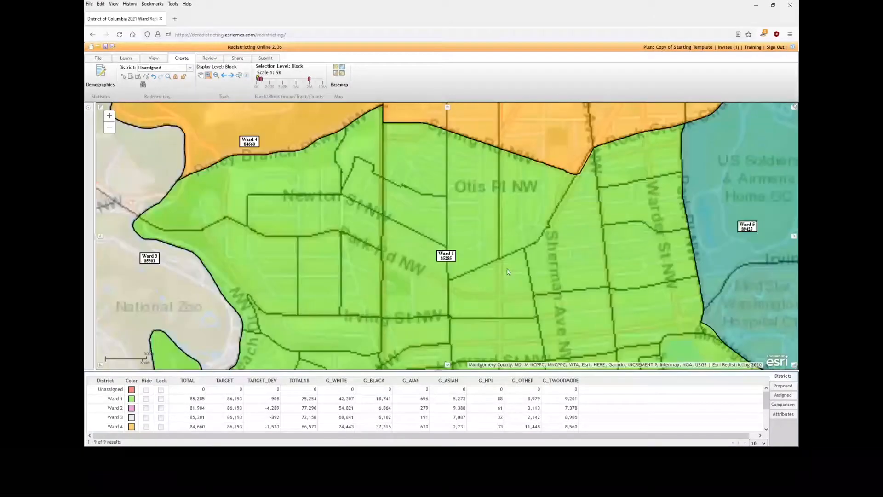
Zoom out from Ward 1 to scale 1:36K by marking areas with the Zoom Out tool
left_click(216, 75)
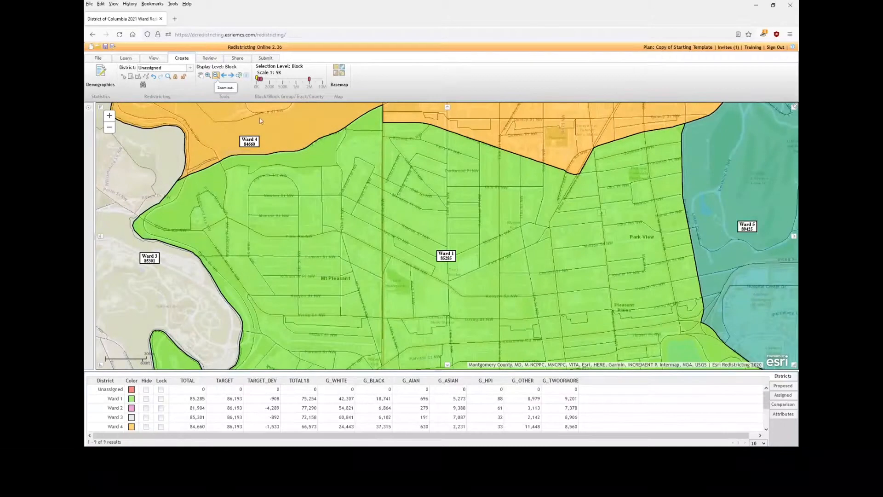
left_click_drag(387, 160, 491, 282)
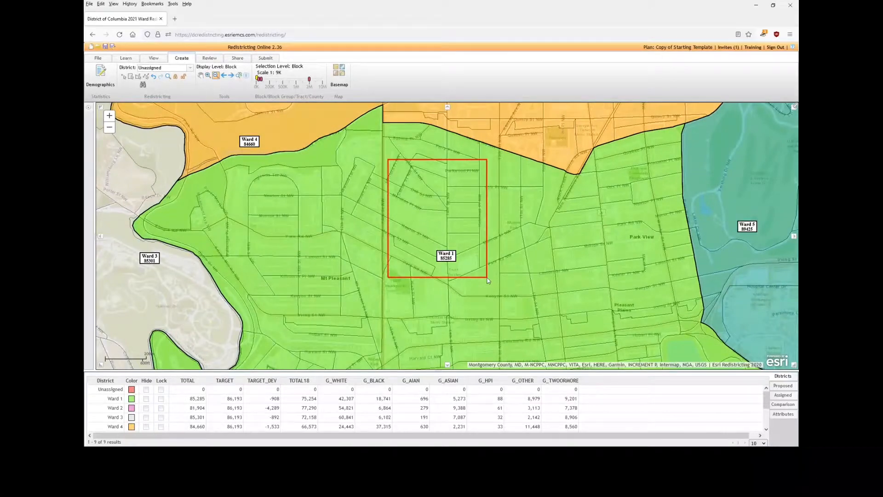
left_click_drag(398, 196, 489, 329)
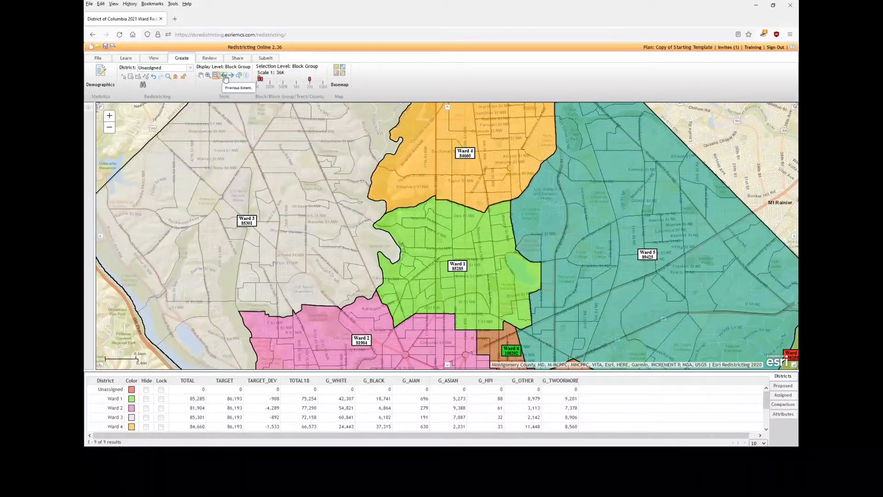
Step back and forth through the earlier map views with Previous Extent and Next Extent
left_click(226, 78)
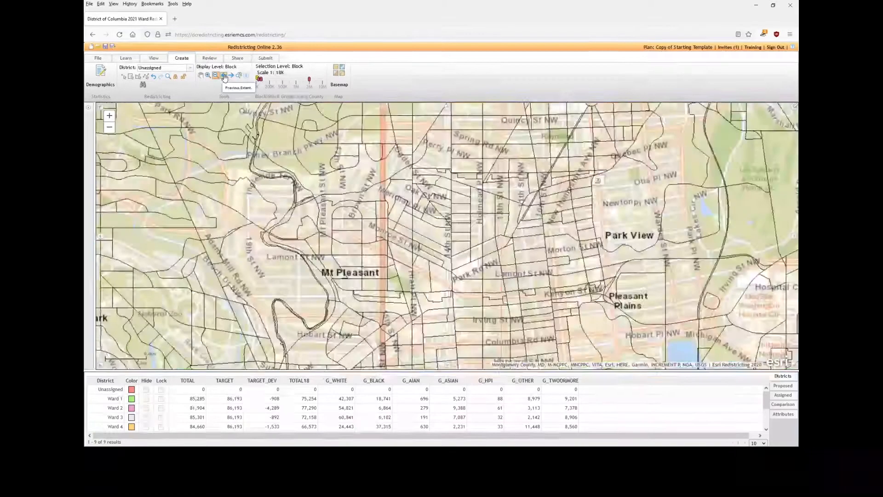
left_click(226, 78)
left_click(227, 78)
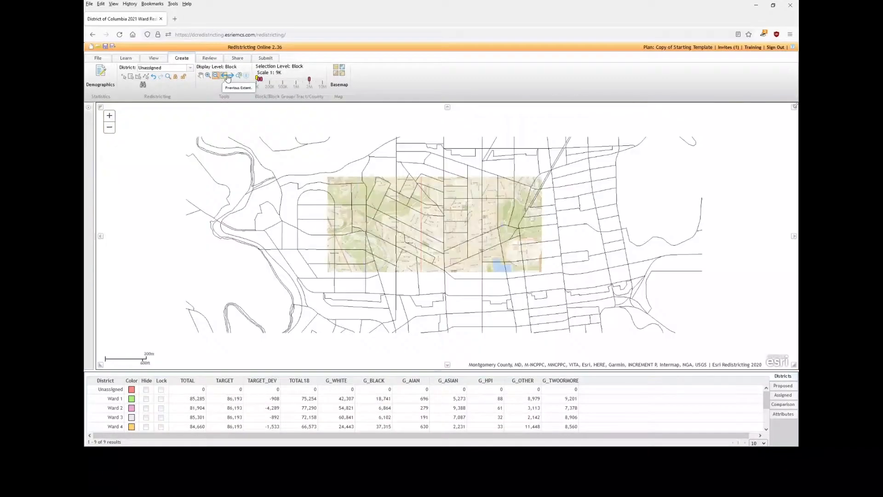
left_click(232, 79)
left_click(226, 78)
left_click(226, 79)
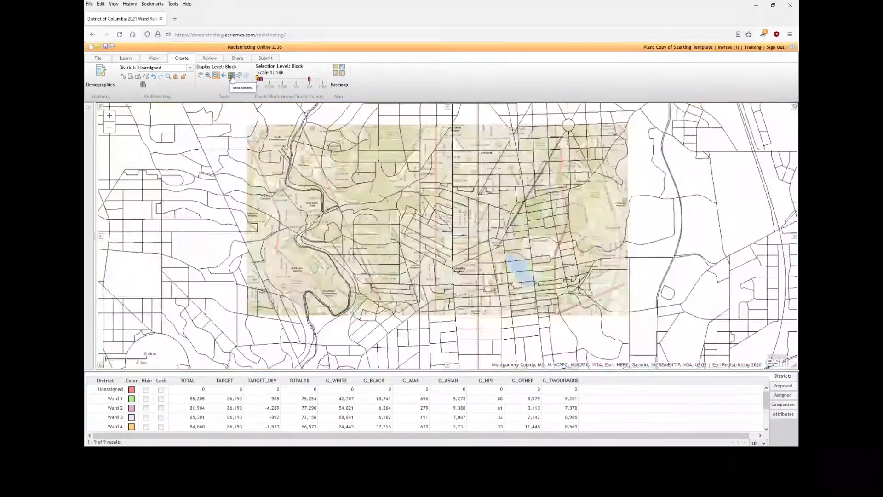
Step through the previous and next map views again, finishing with a zoom to the plan's full extent
left_click(226, 78)
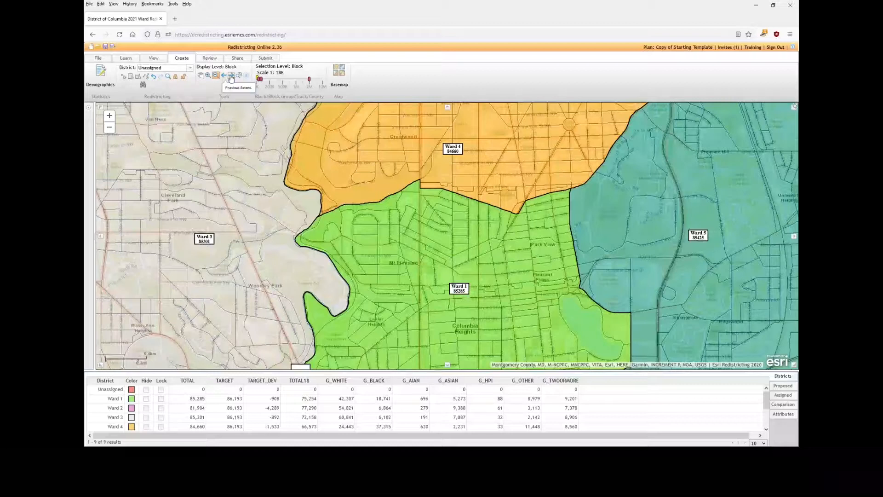
left_click(231, 79)
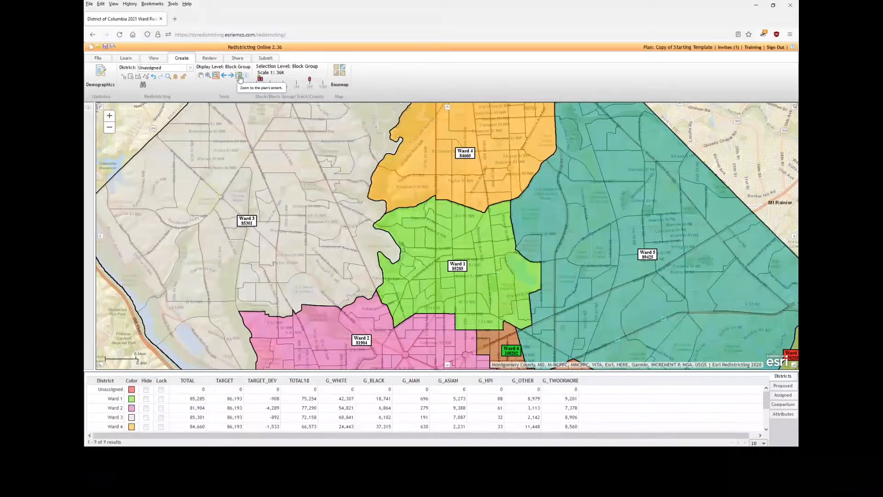
left_click(239, 77)
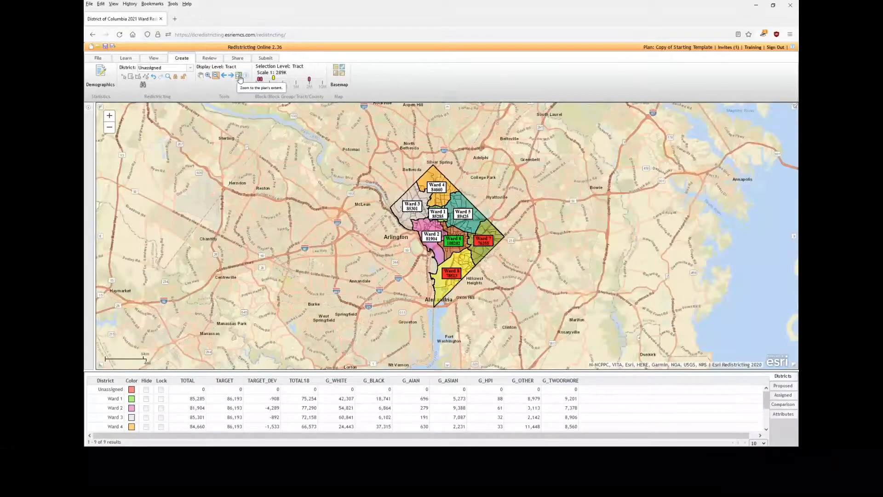
Zoom in on a tiny area between Ward 1 and Ward 6 with the Zoom In tool, then return to the plan's full extent
left_click(208, 76)
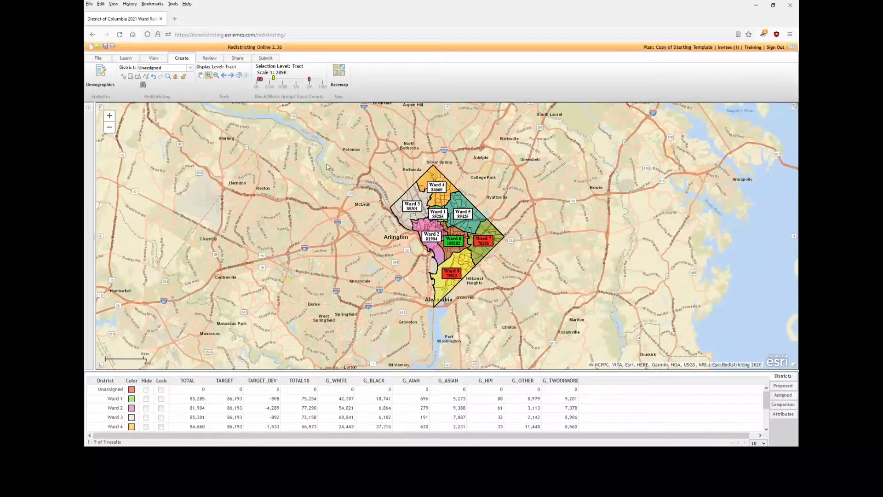
left_click_drag(443, 223, 451, 229)
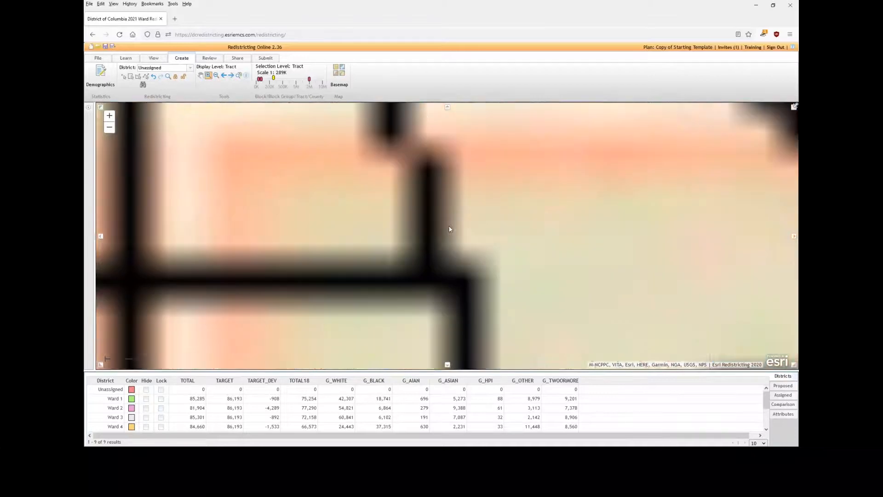
left_click(238, 76)
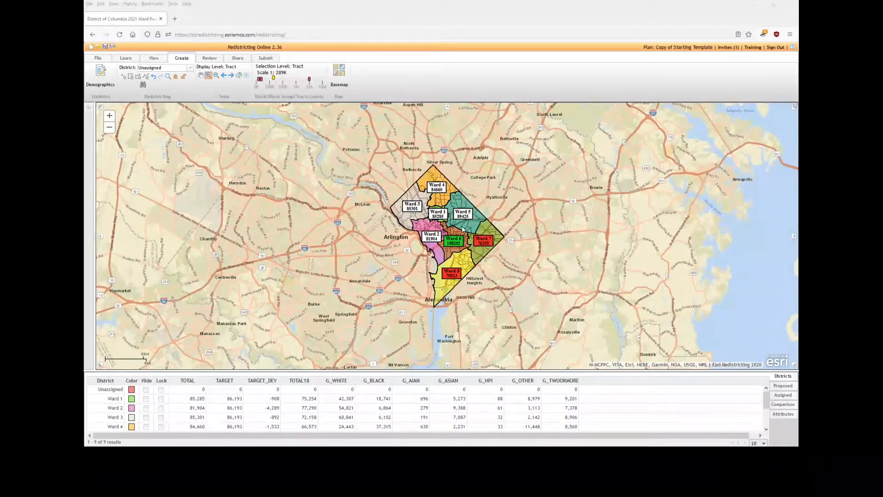
Zoom in on the eastern part of Ward 3 to scale 1:4.5K, then zoom back out to 1:144K
scroll(462, 229, "up", 2)
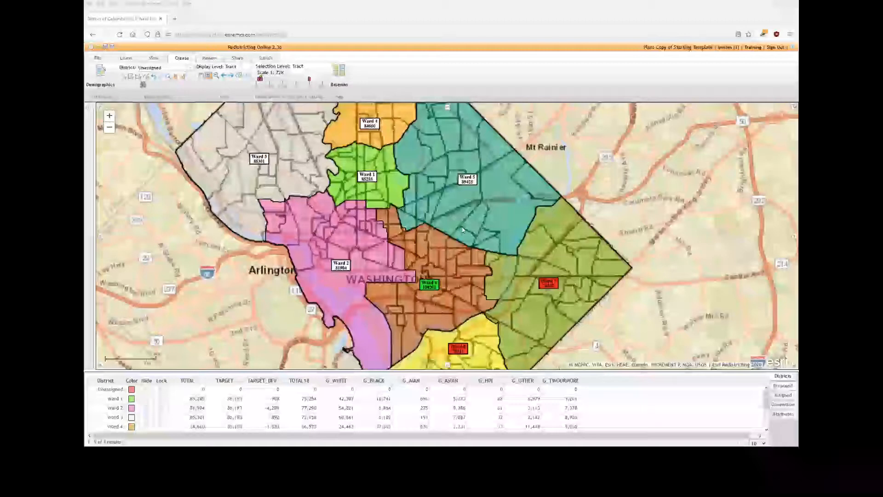
scroll(353, 190, "down", 1)
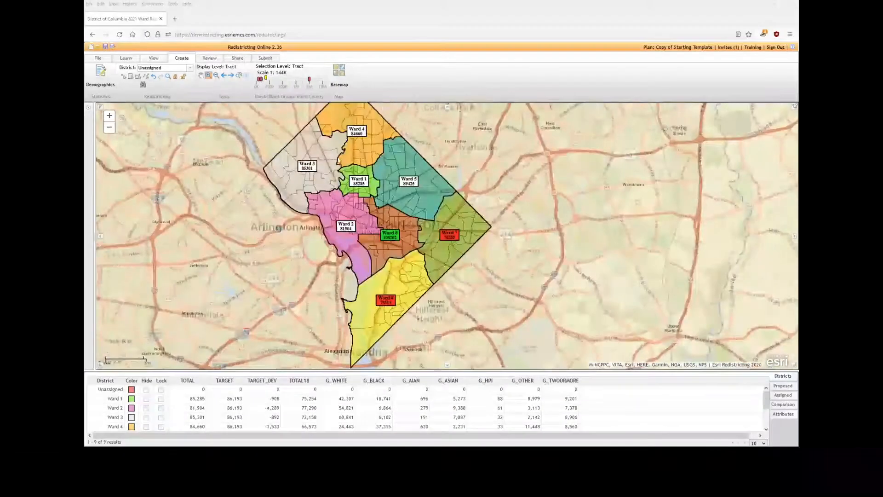
scroll(322, 144, "up", 1)
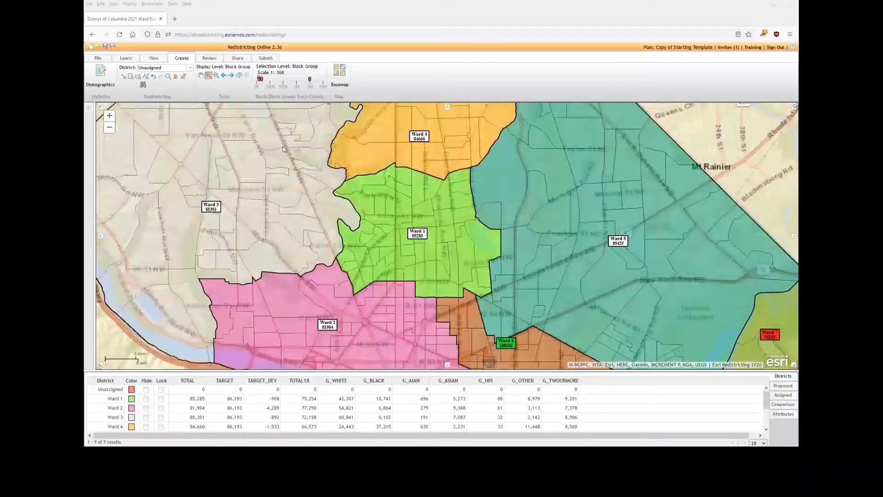
left_click_drag(281, 142, 337, 183)
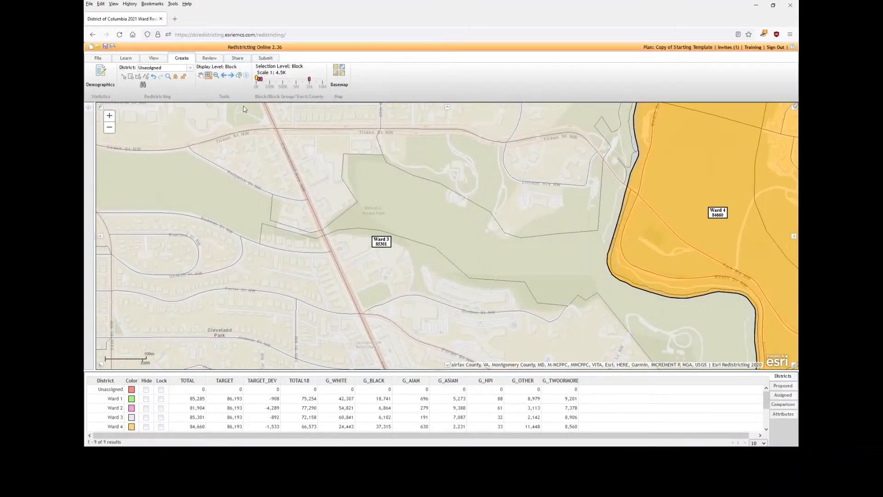
scroll(325, 133, "down", 2)
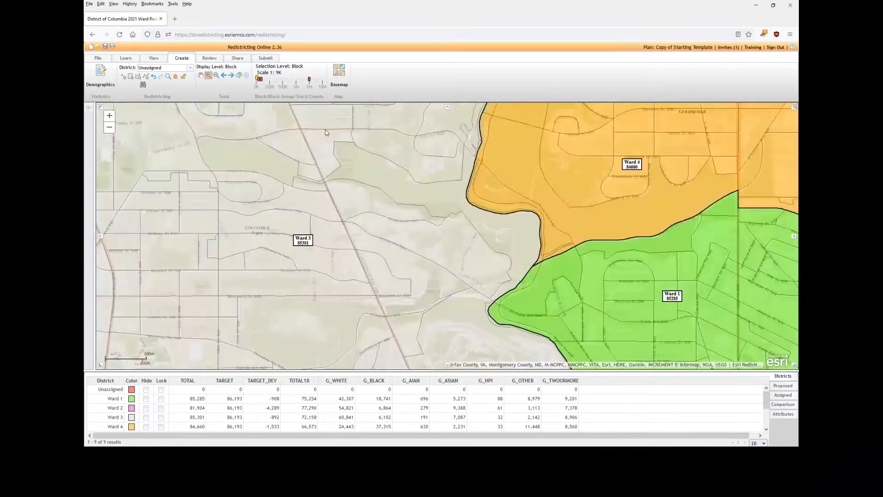
scroll(299, 129, "down", 3)
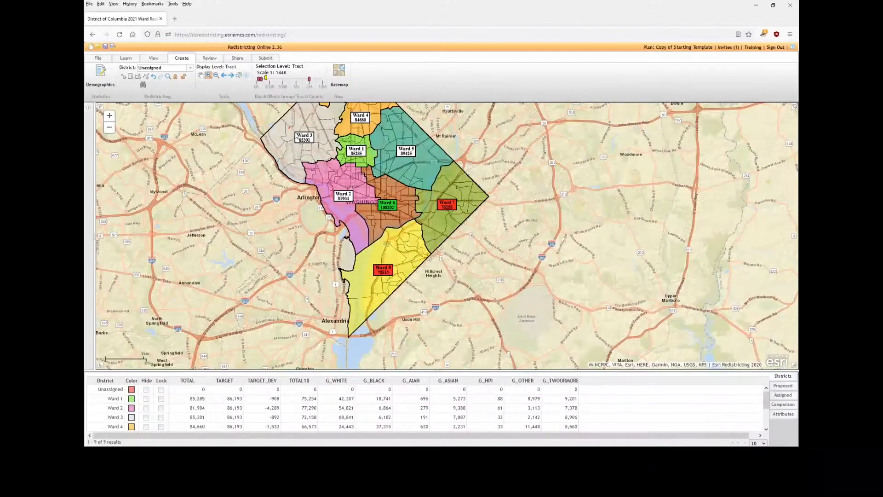
Bring Ward 3 into view at scale 1:18K, then zoom out around it to scale 1:144K
left_click_drag(289, 128, 440, 225)
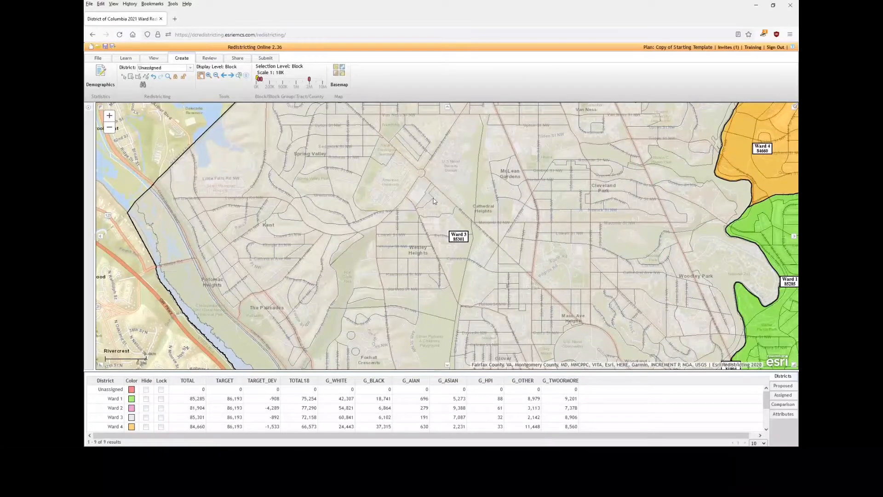
scroll(433, 201, "down", 1)
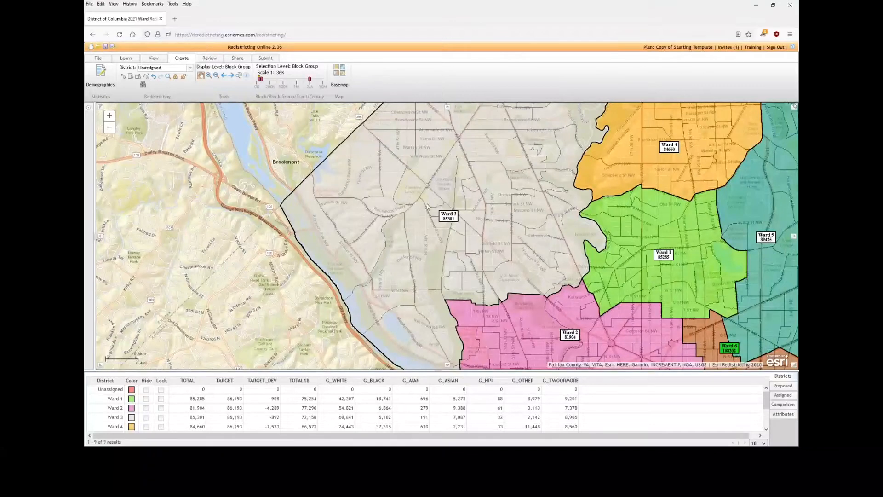
scroll(411, 214, "down", 1)
scroll(410, 214, "down", 1)
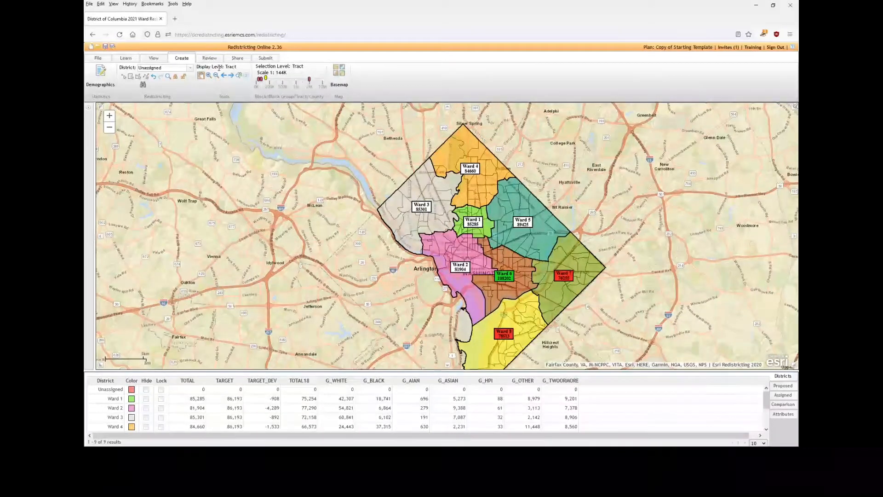
Zoom in on Ward 3 from tract level to block level at scale 1:9K, checking the display and selection levels along the way
left_click_drag(288, 66, 304, 67)
scroll(463, 226, "up", 1)
left_click_drag(463, 226, 484, 255)
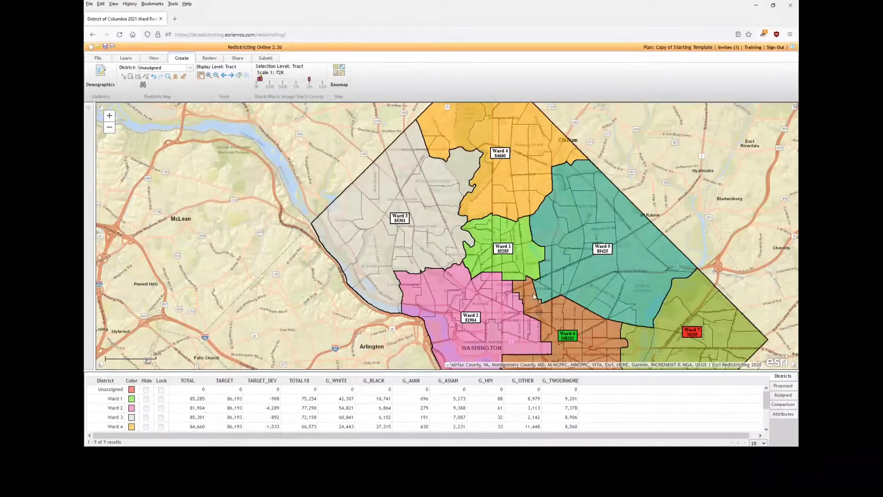
left_click_drag(307, 67, 281, 66)
left_click_drag(225, 67, 237, 68)
scroll(431, 170, "up", 1)
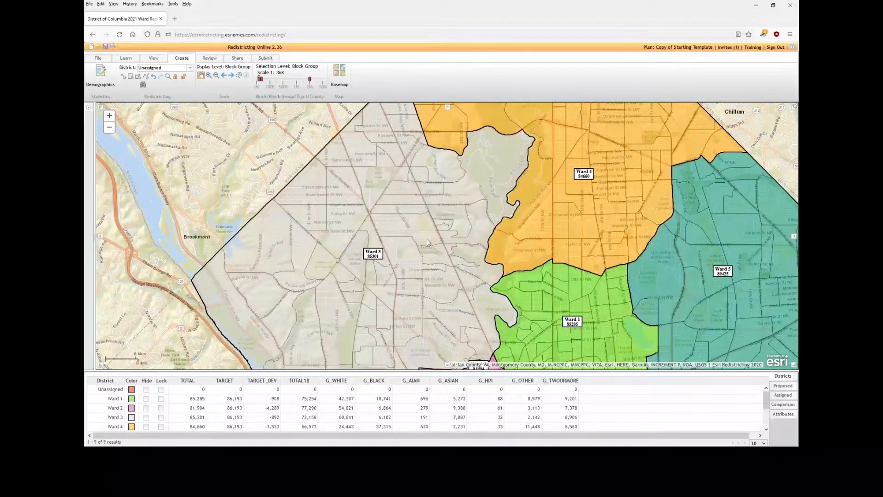
scroll(469, 233, "up", 2)
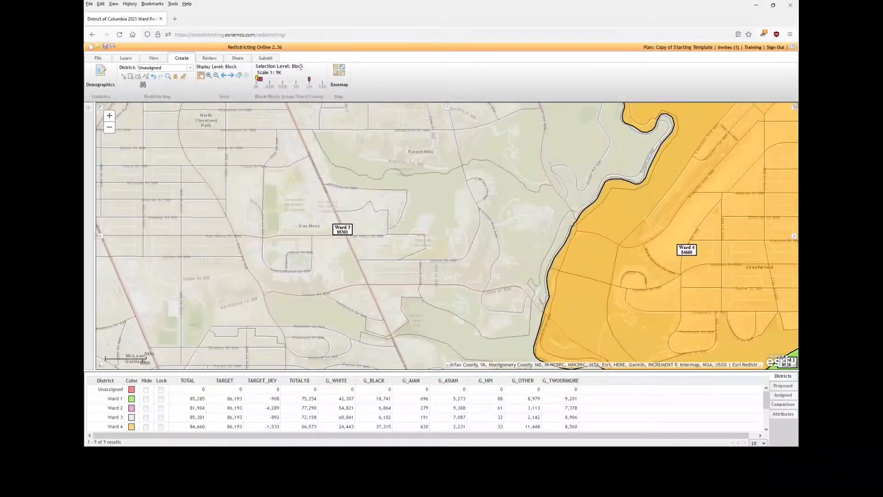
Zoom back out from block level through block group to tract level, checking the display and selection levels at each scale
scroll(484, 194, "down", 1)
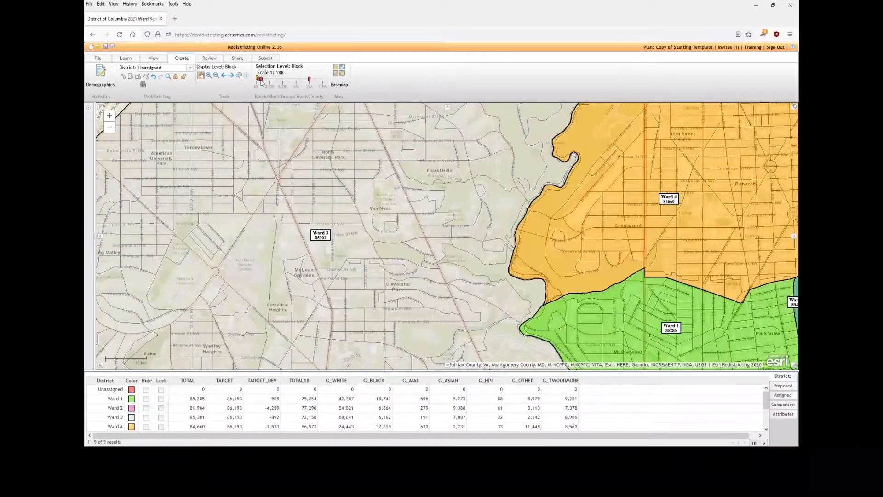
scroll(359, 127, "down", 1)
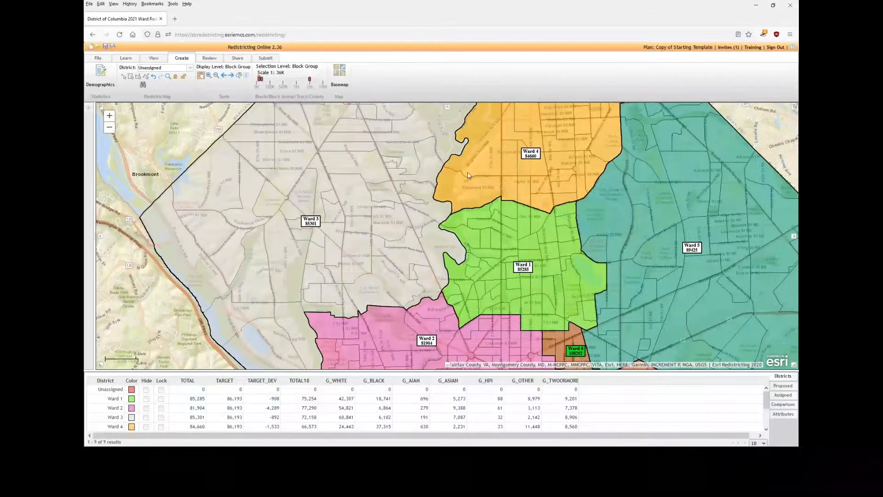
scroll(461, 181, "down", 1)
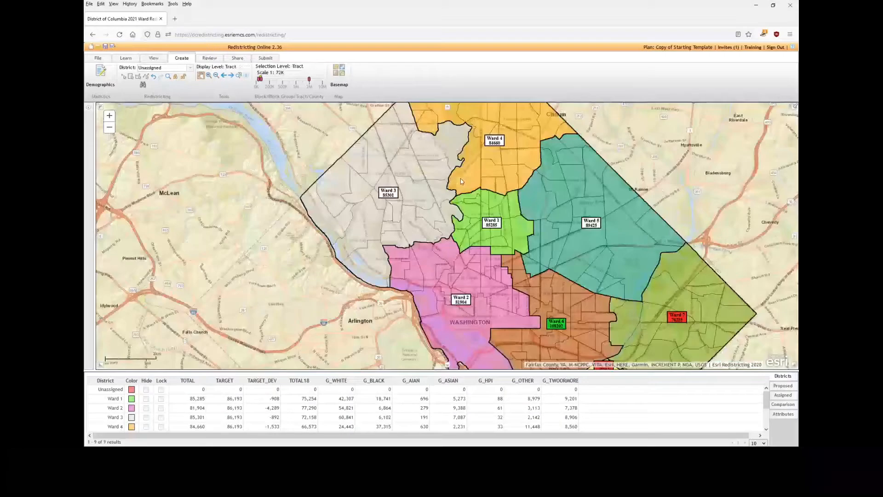
scroll(461, 180, "down", 1)
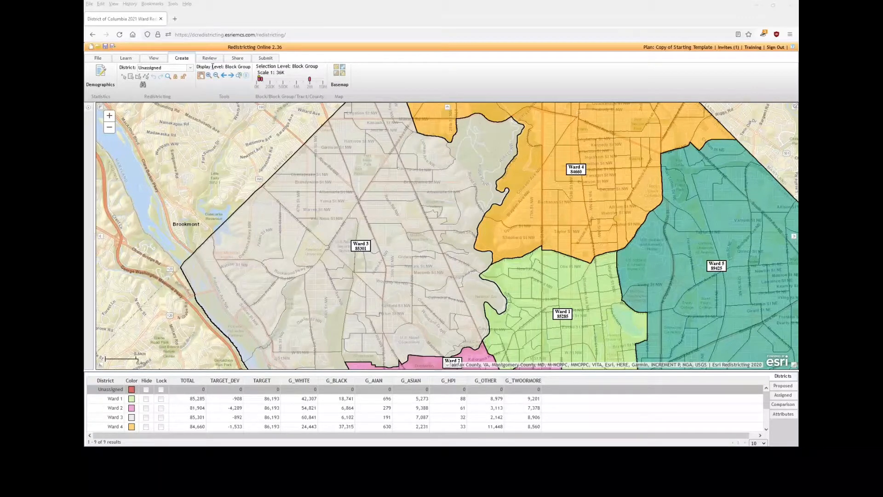
Identify the block group in the park area of northeastern Ward 3 with the Identify tool
left_click(247, 77)
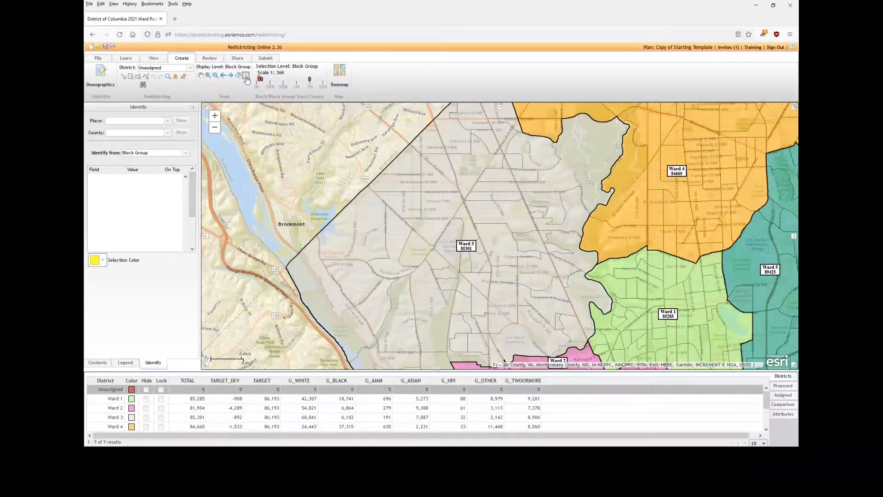
left_click(192, 110)
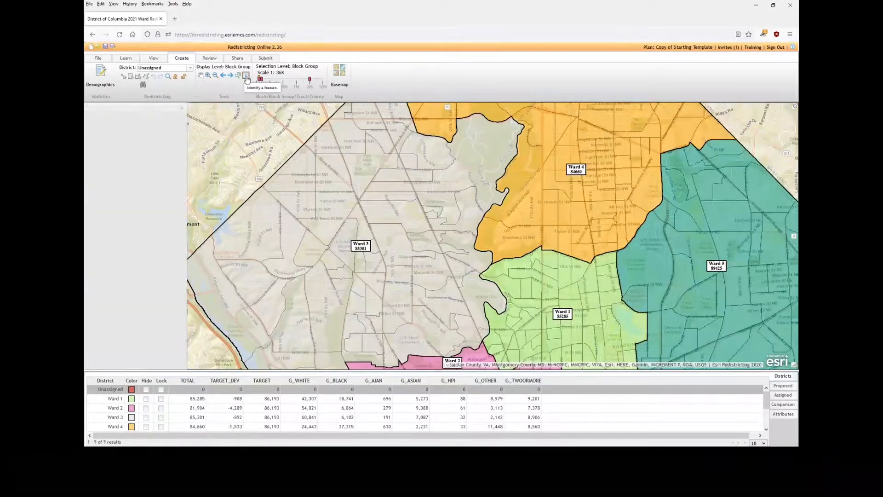
left_click(246, 76)
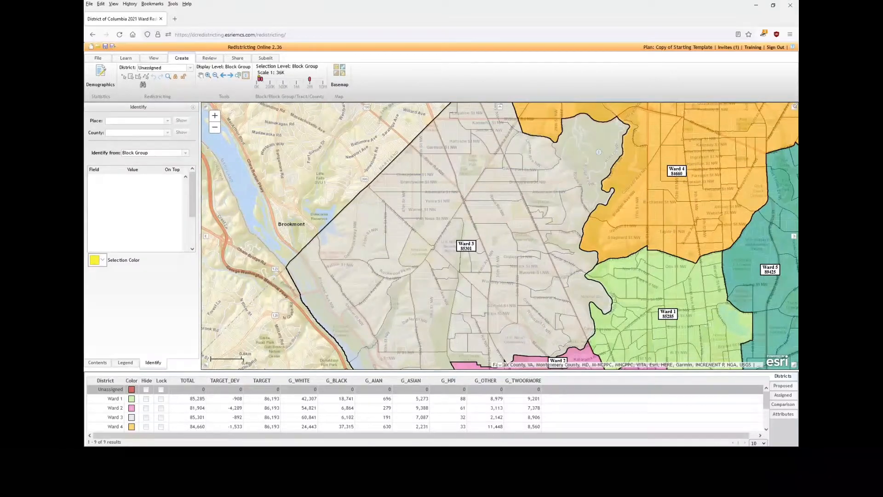
left_click(599, 152)
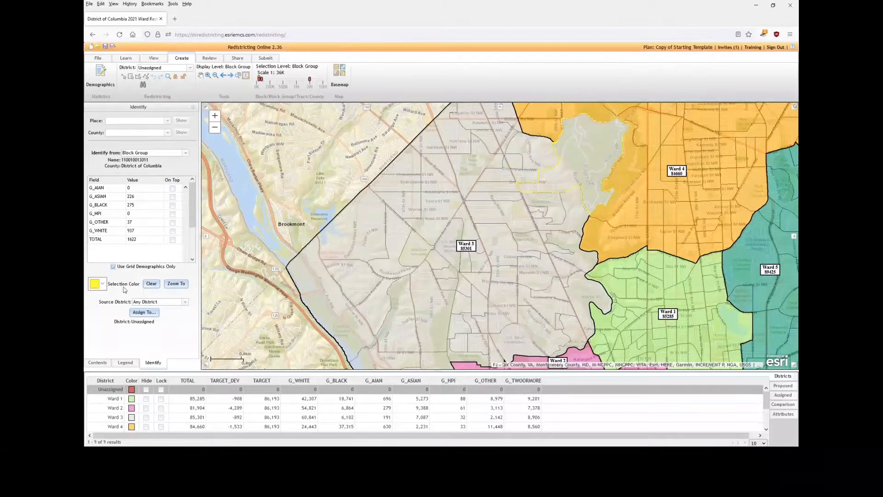
Browse all demographic fields of the identified block group, then limit the list to the grid demographics again
left_click(113, 267)
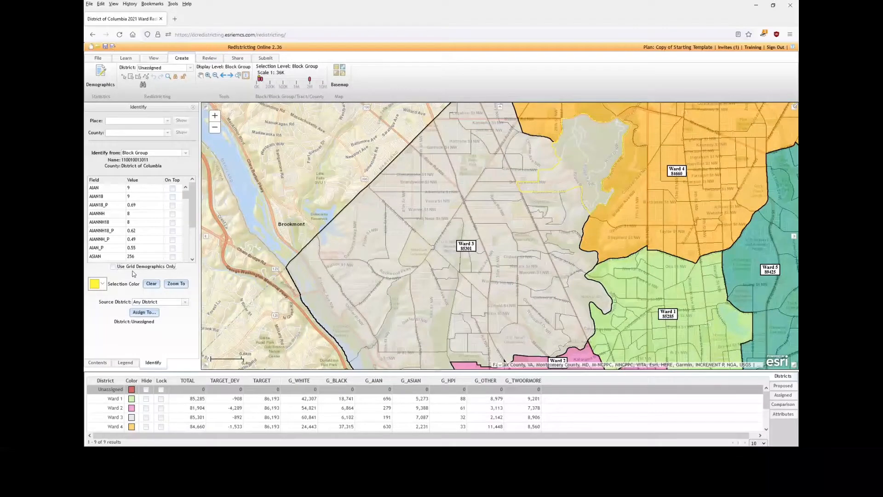
scroll(184, 200, "down", 2)
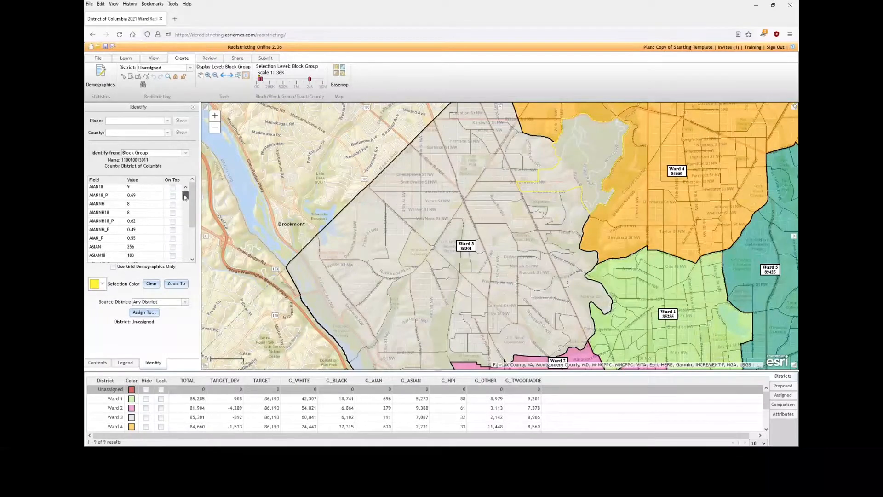
left_click_drag(184, 199, 195, 254)
left_click_drag(186, 209, 191, 187)
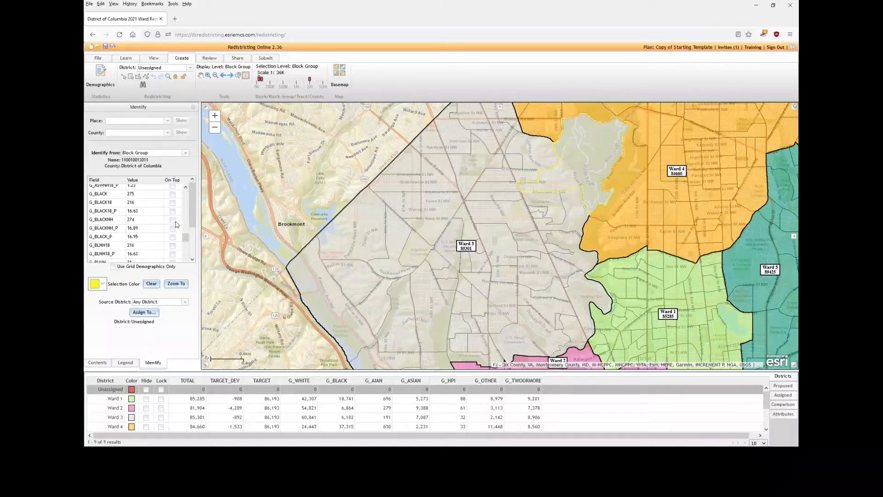
left_click(113, 267)
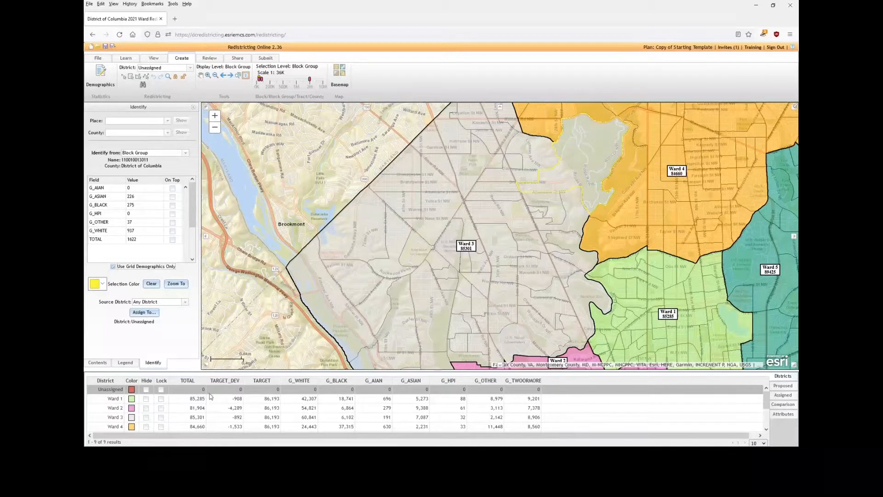
Identify two more block groups in northern Ward 3, then clear the identified selection
left_click(530, 150)
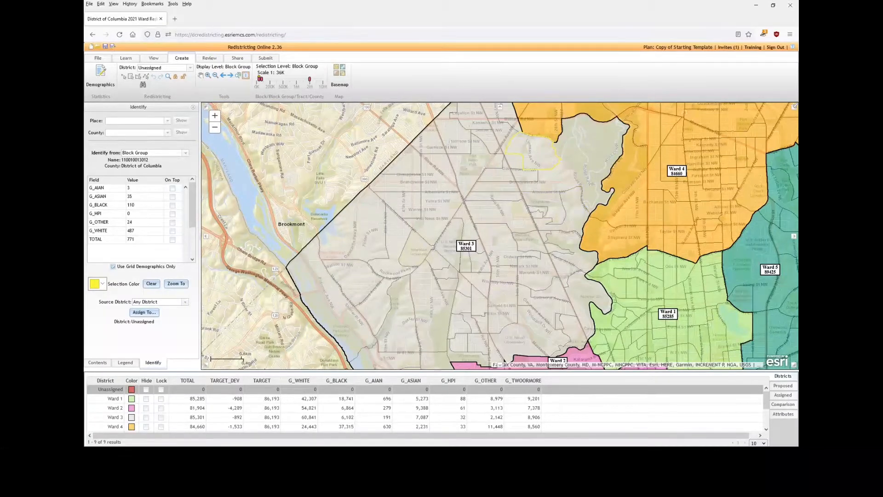
left_click(507, 113)
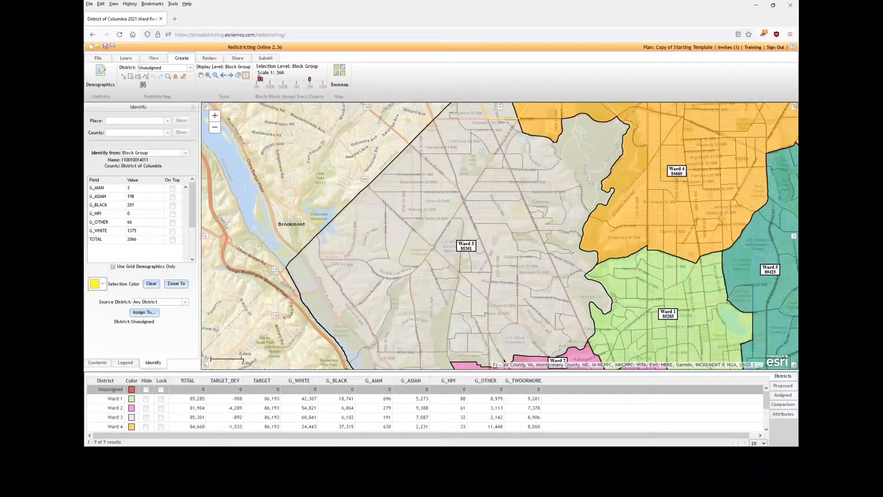
left_click(152, 284)
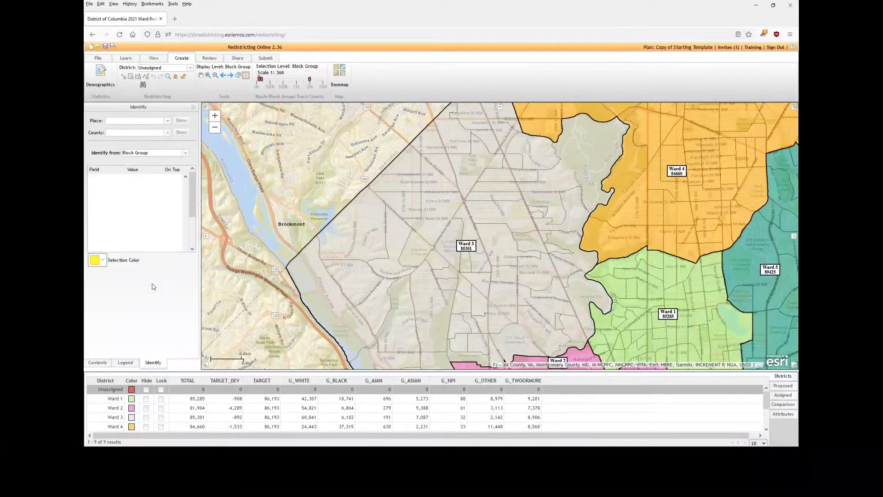
Collapse the Identify pane to widen the map, then expand it again
left_click(193, 109)
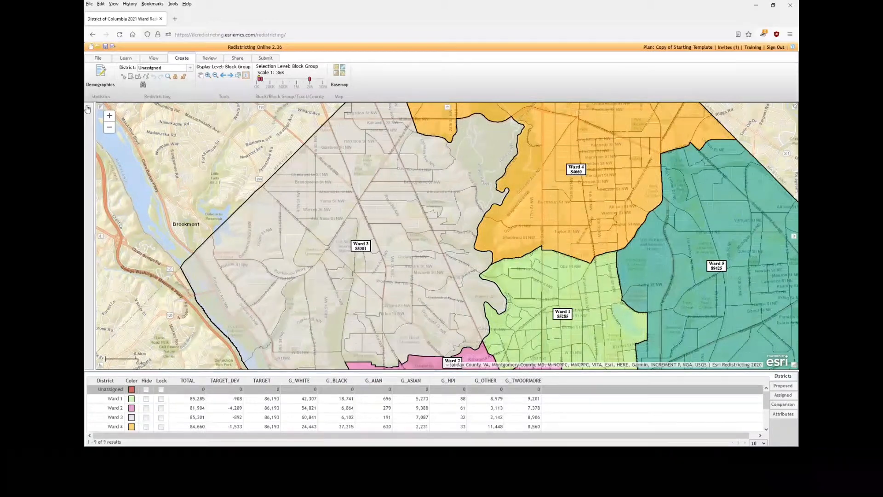
left_click(90, 109)
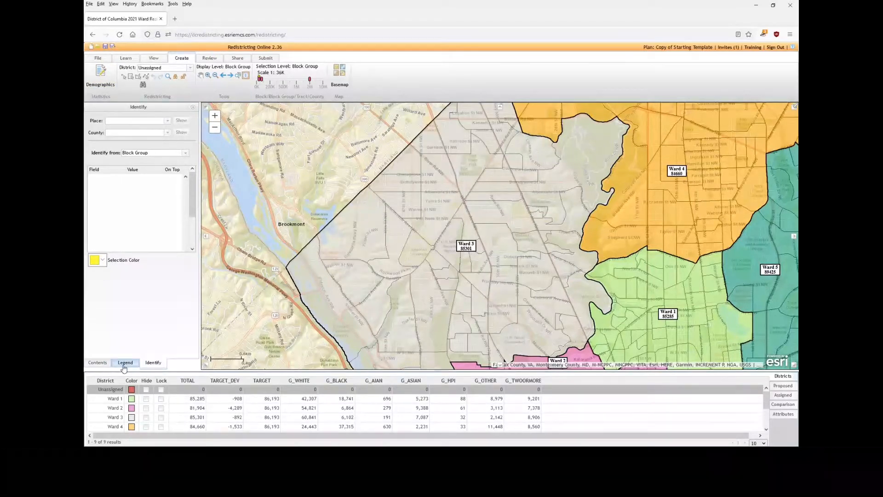
Turn on the 2002 Wards, Charter Schools and Public Schools layers in the layer contents
left_click(102, 364)
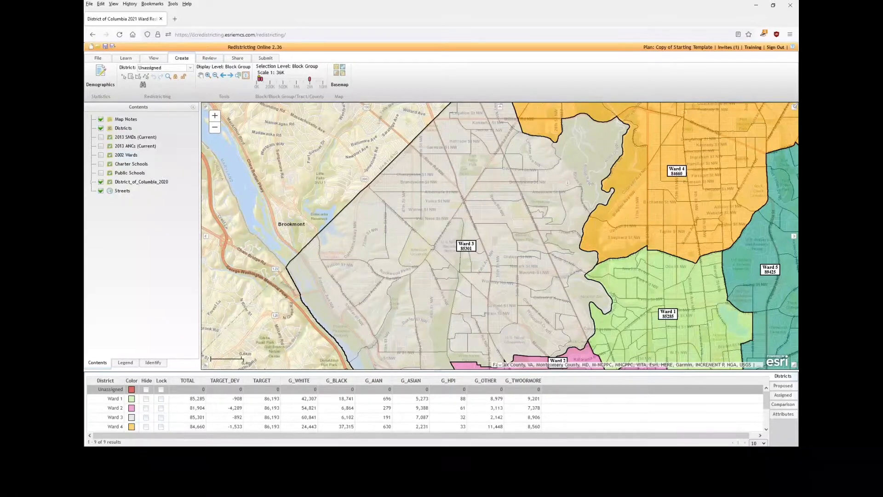
left_click(200, 75)
left_click_drag(306, 112, 187, 158)
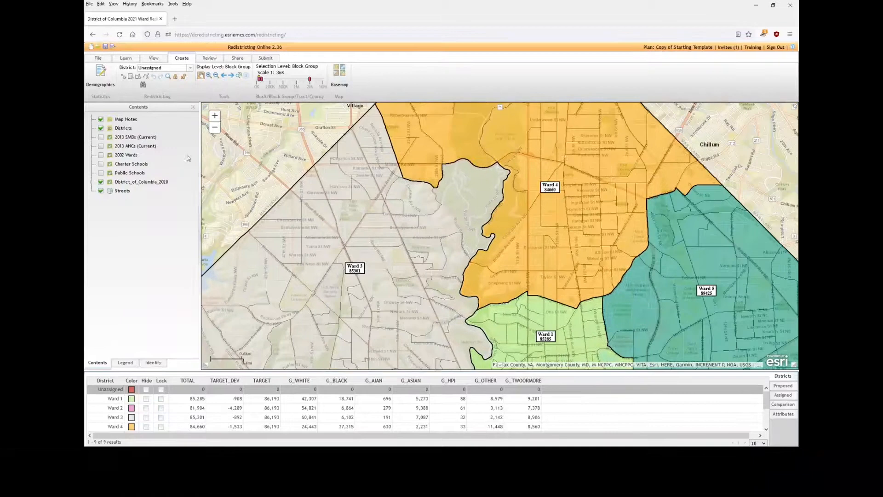
left_click(101, 156)
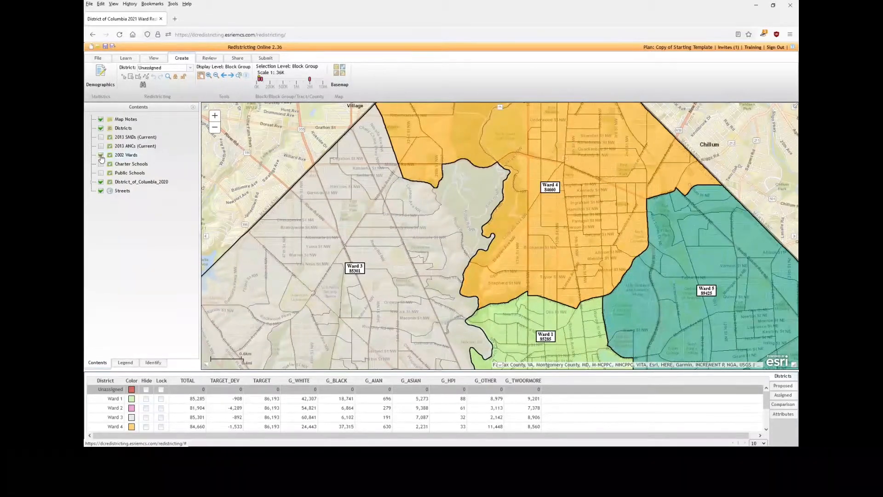
left_click_drag(541, 314, 485, 173)
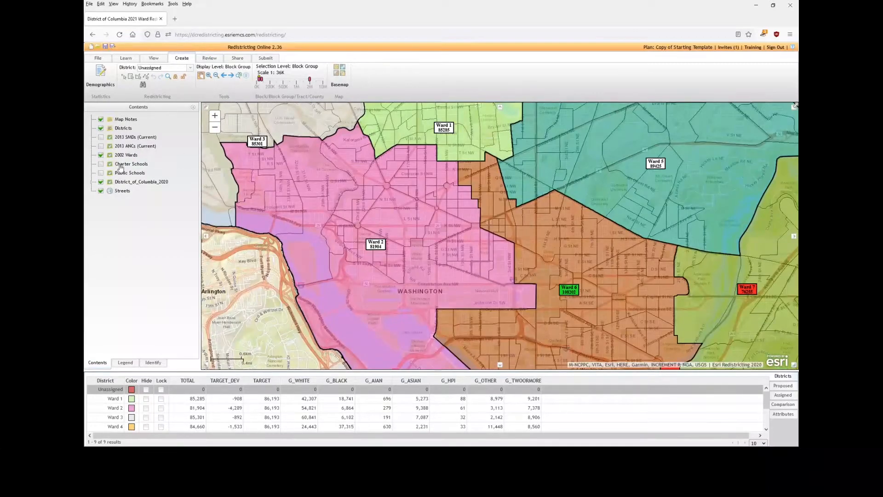
left_click(101, 165)
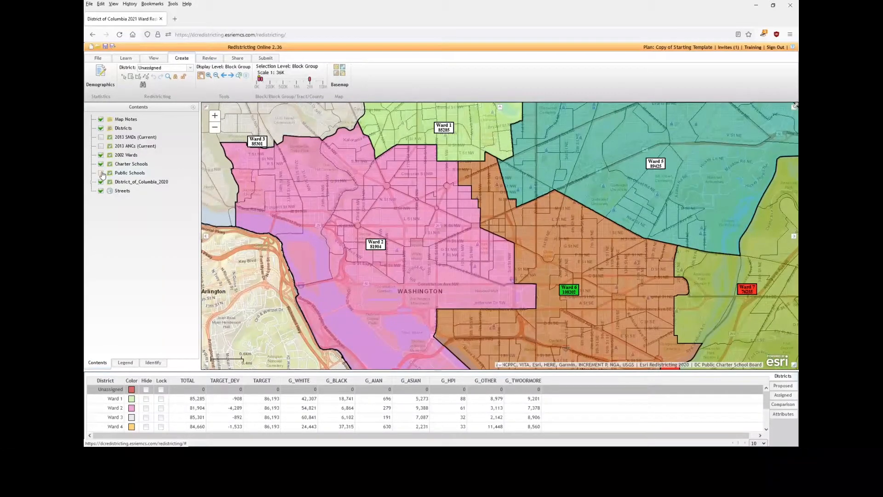
left_click(101, 174)
Turn off the Public Schools, Charter Schools and 2002 Wards layers again
left_click(102, 174)
left_click(100, 165)
left_click(101, 156)
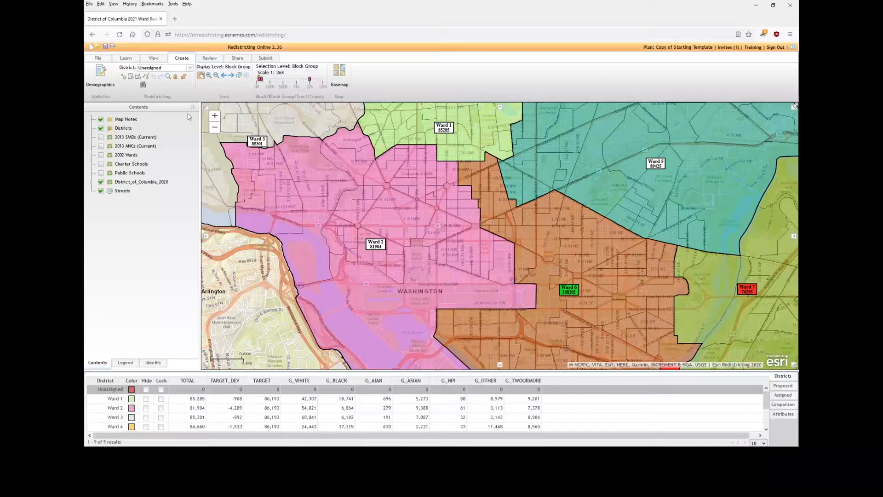
Review the legend at block group and tract level, check the Identify and Contents views, and collapse the side pane
left_click(126, 363)
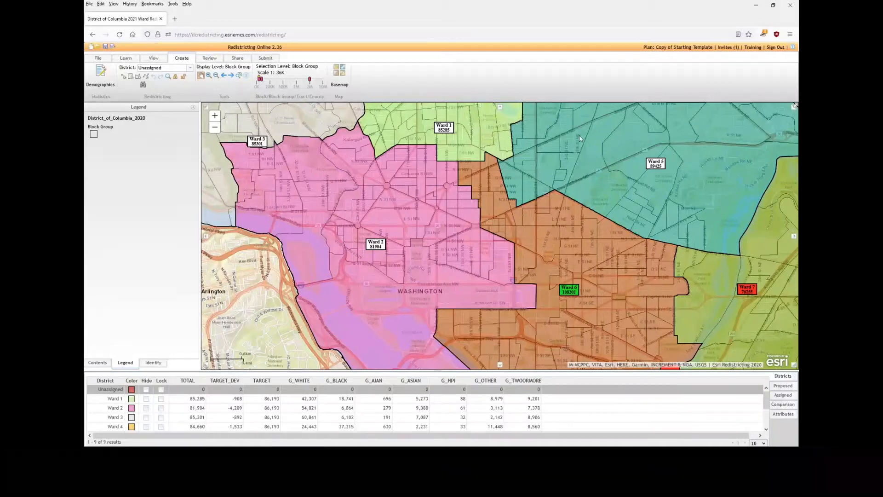
scroll(465, 197, "down", 1)
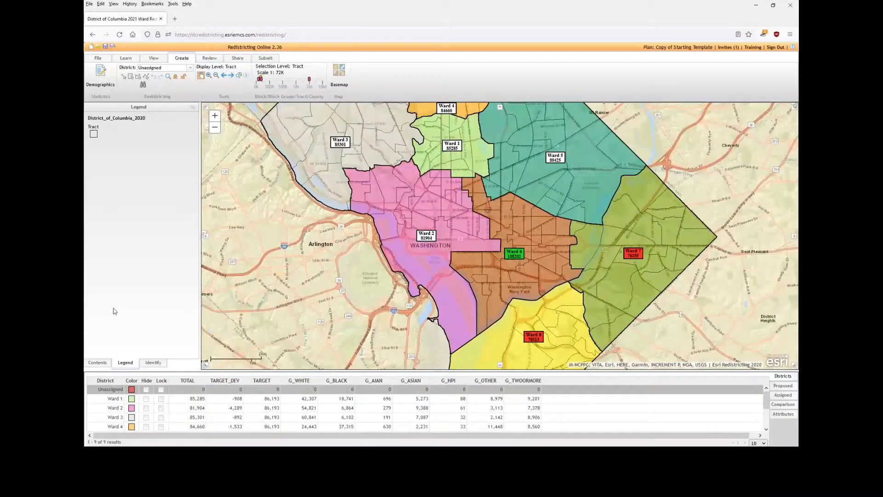
left_click(153, 362)
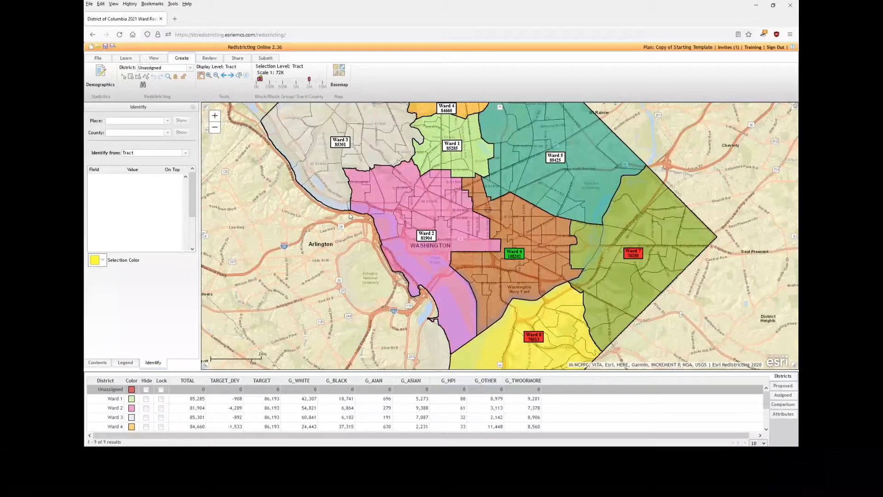
left_click(97, 362)
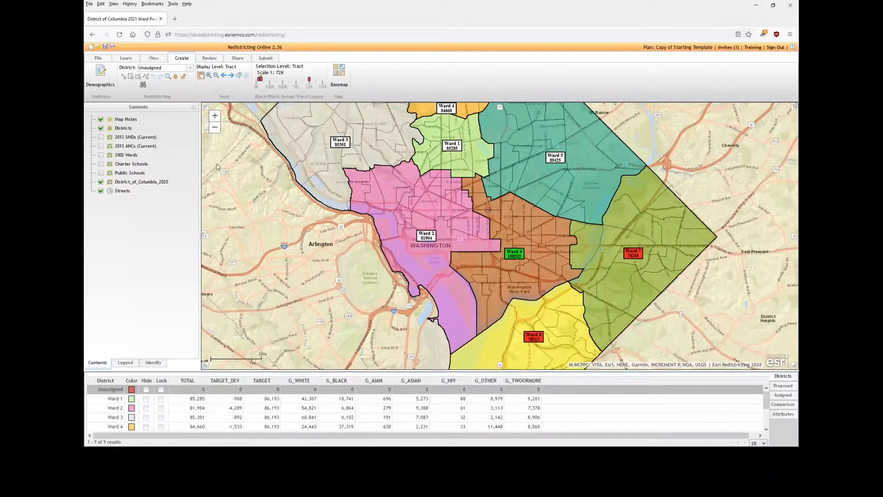
left_click(193, 110)
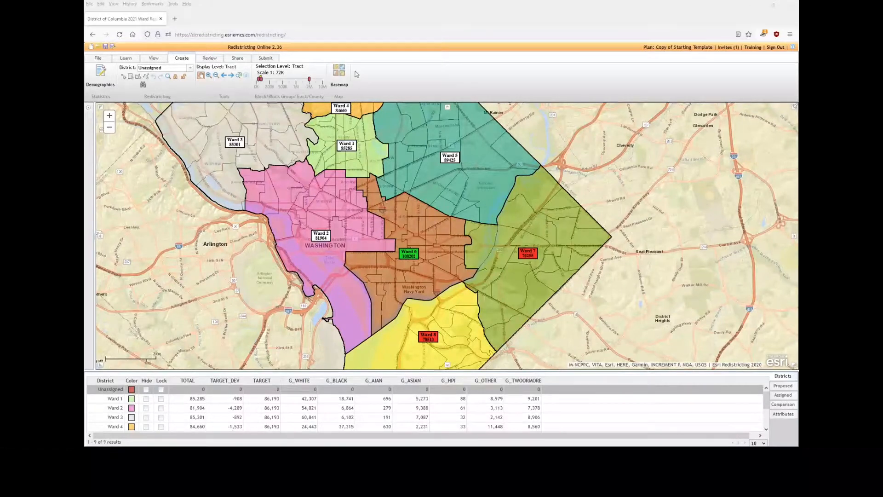
Open the basemap gallery, move it over the map and try the Dark Gray Canvas and Light Gray Canvas basemaps
scroll(419, 160, "up", 2)
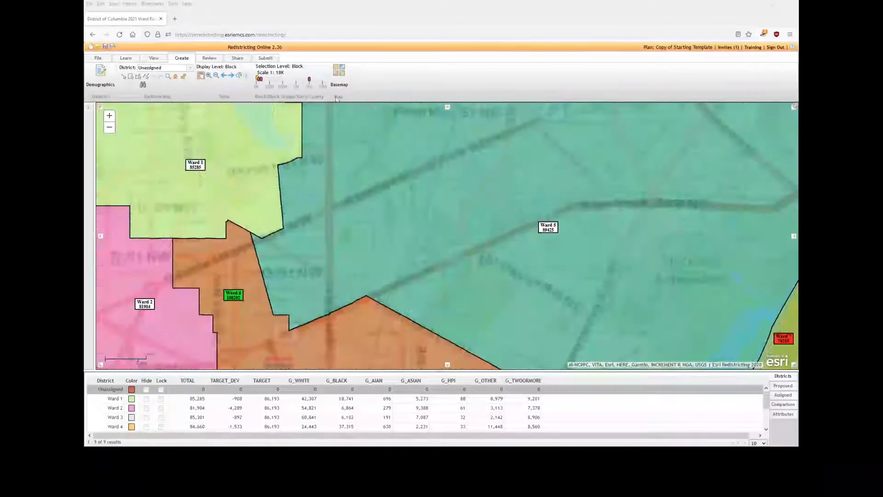
left_click(339, 78)
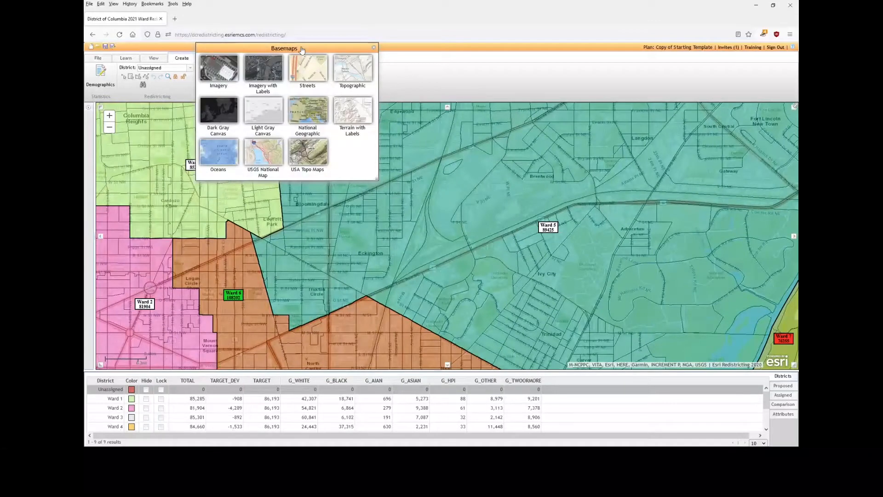
left_click_drag(304, 49, 498, 110)
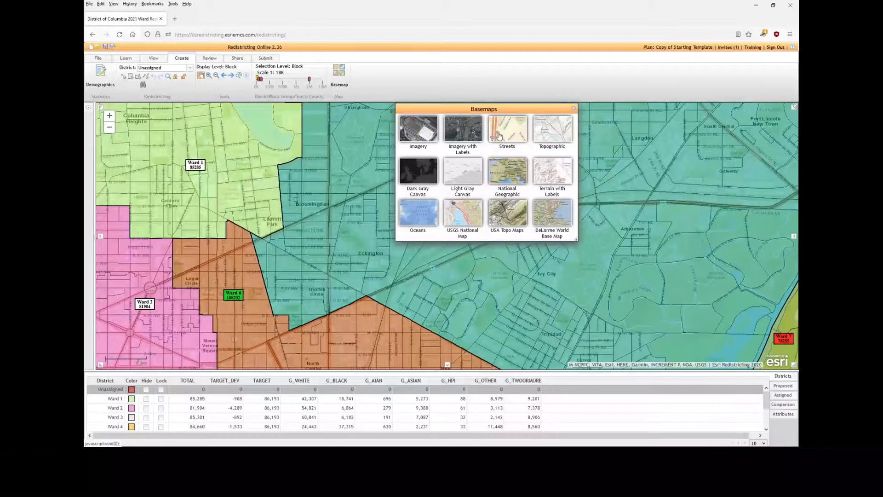
left_click(419, 171)
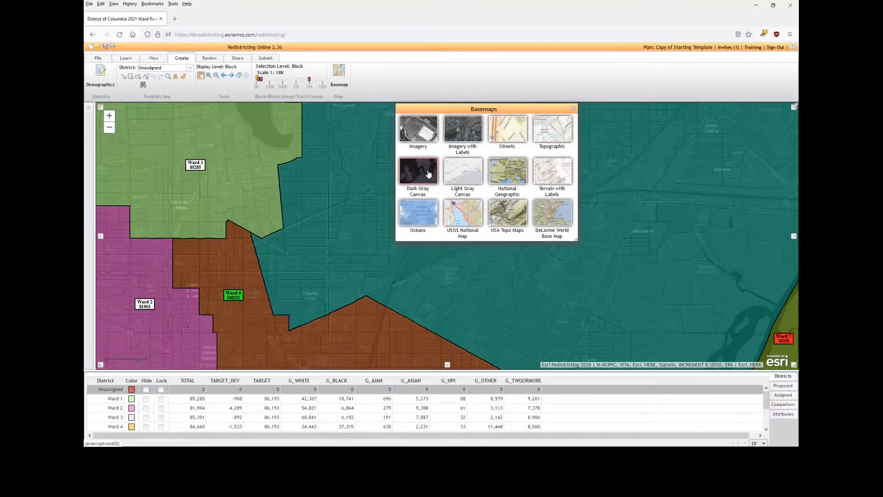
left_click(470, 176)
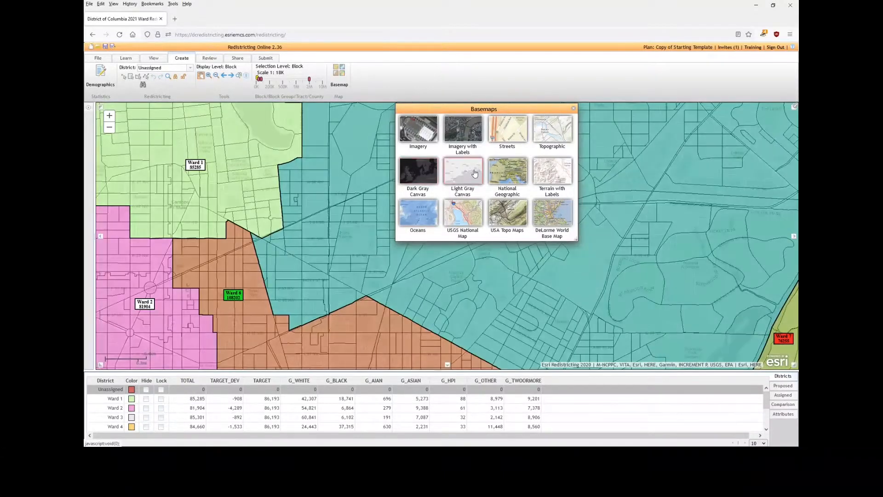
Try the National Geographic, Terrain with Labels, DeLorme World Base Map and USA Topo Maps basemaps
left_click(509, 169)
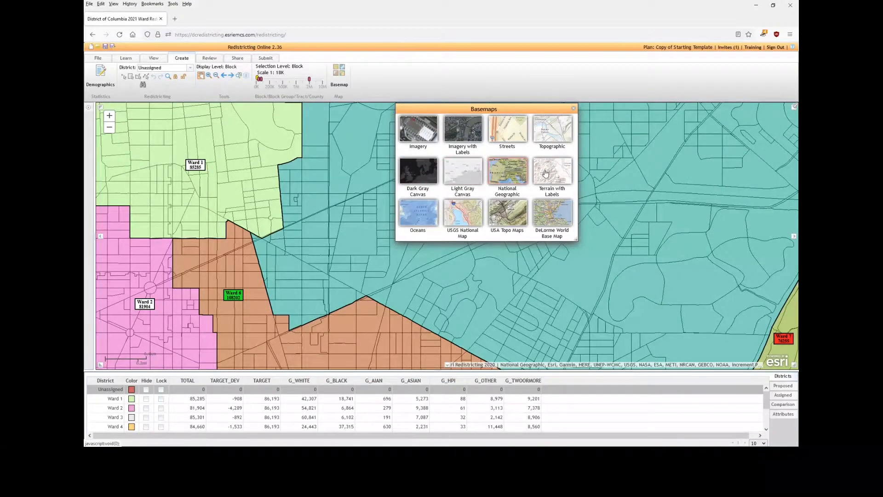
left_click(545, 173)
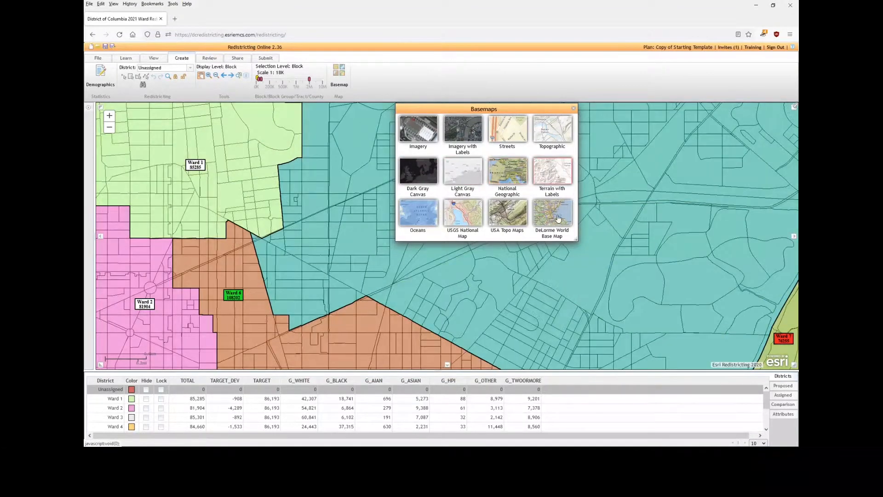
left_click(558, 218)
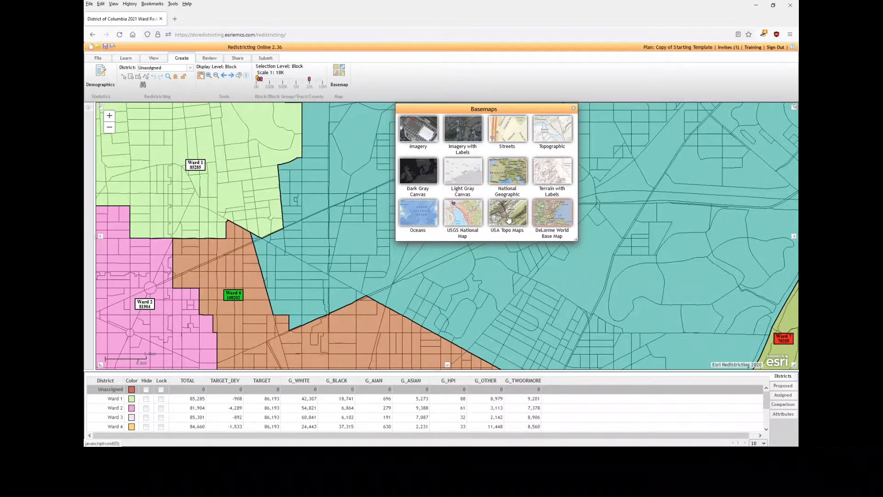
left_click(509, 219)
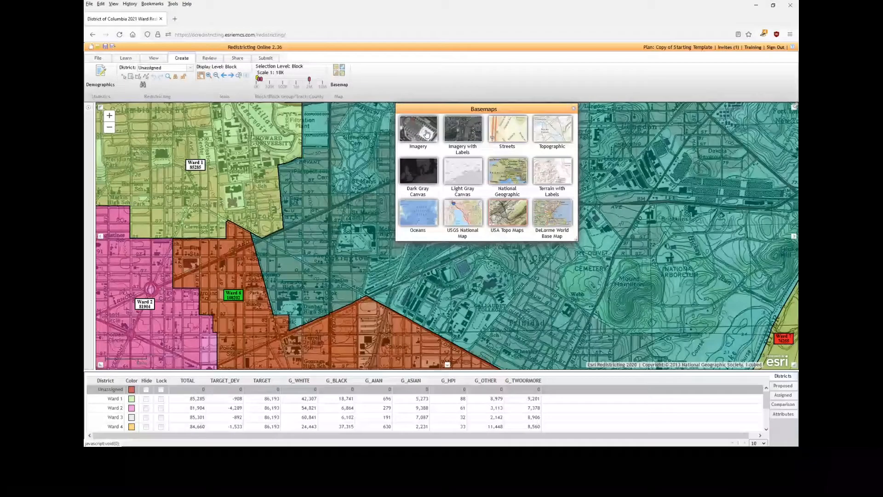
Inspect Ward 5 at building level with the Imagery basemap, then compare it with Imagery with Labels
left_click(427, 133)
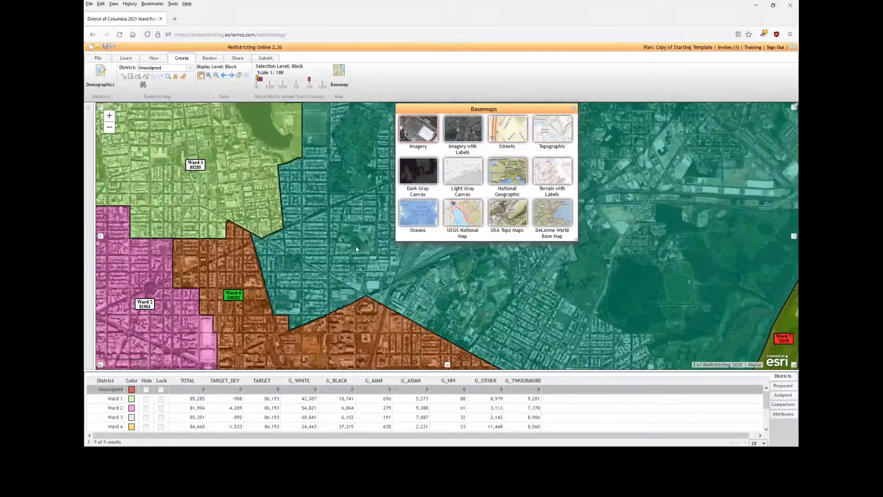
scroll(395, 288, "up", 4)
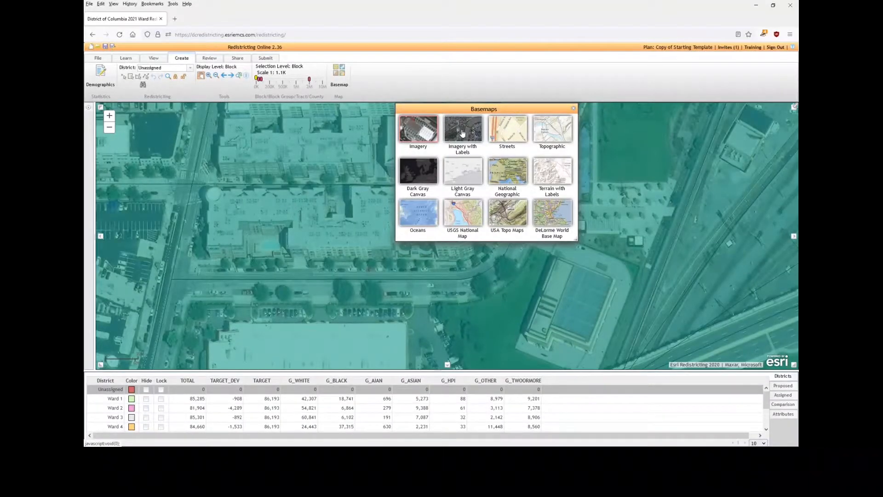
left_click(462, 134)
scroll(338, 191, "down", 1)
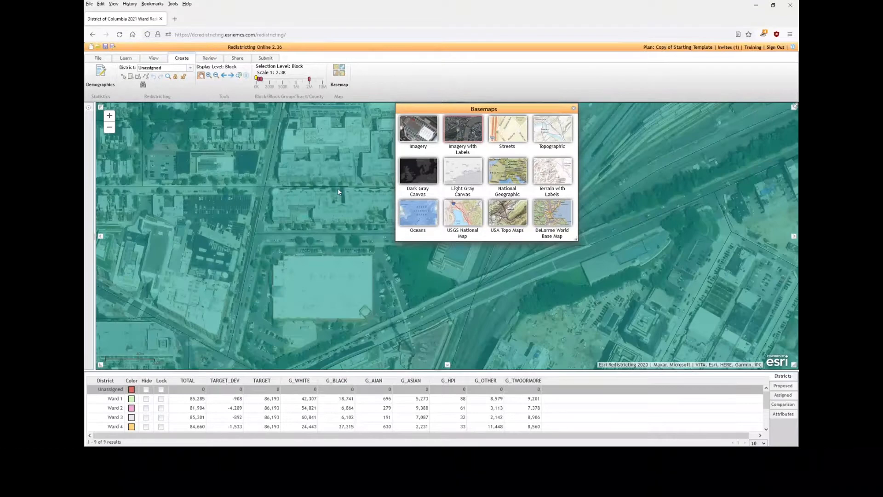
scroll(338, 192, "down", 2)
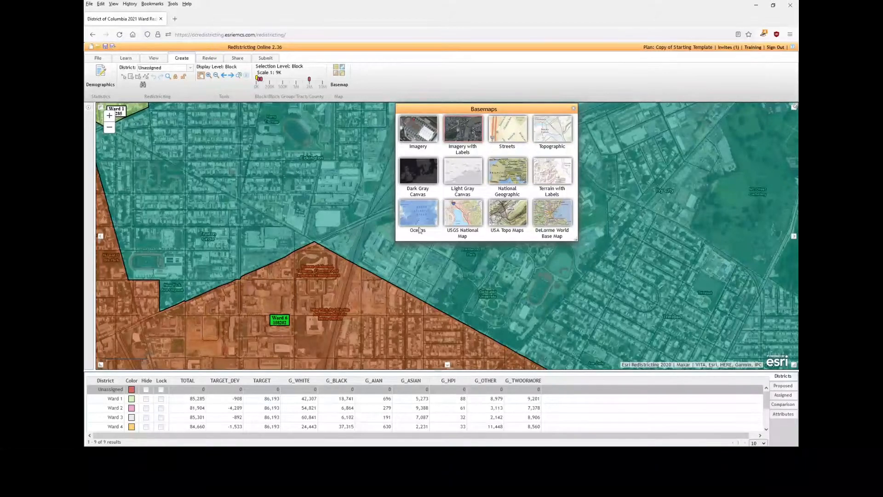
Set the basemap back to Streets and close the basemap gallery
left_click(511, 134)
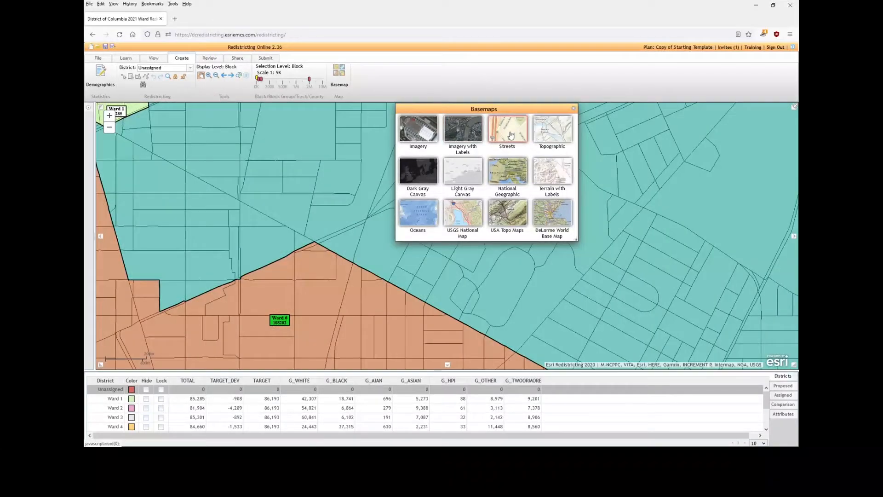
left_click(574, 109)
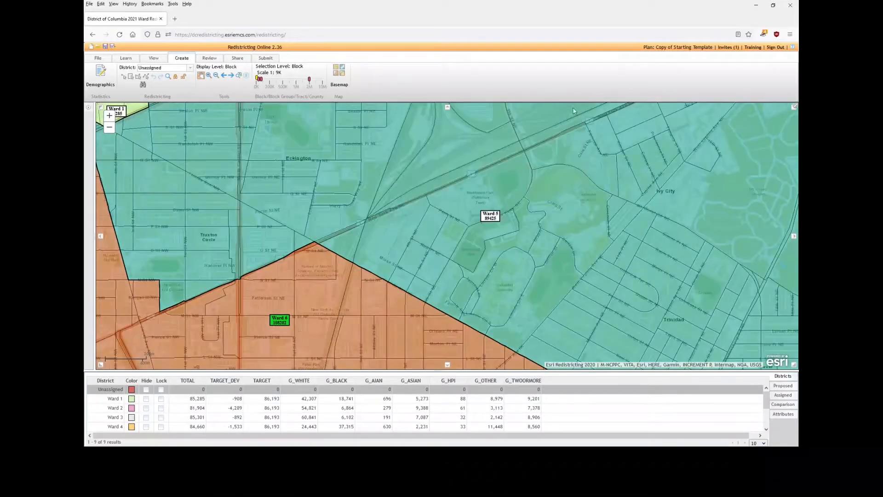
left_click(344, 79)
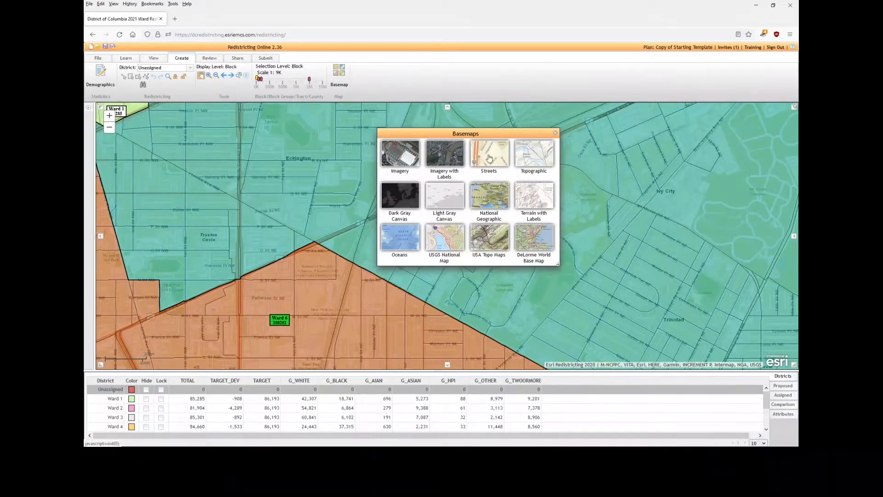
left_click(555, 133)
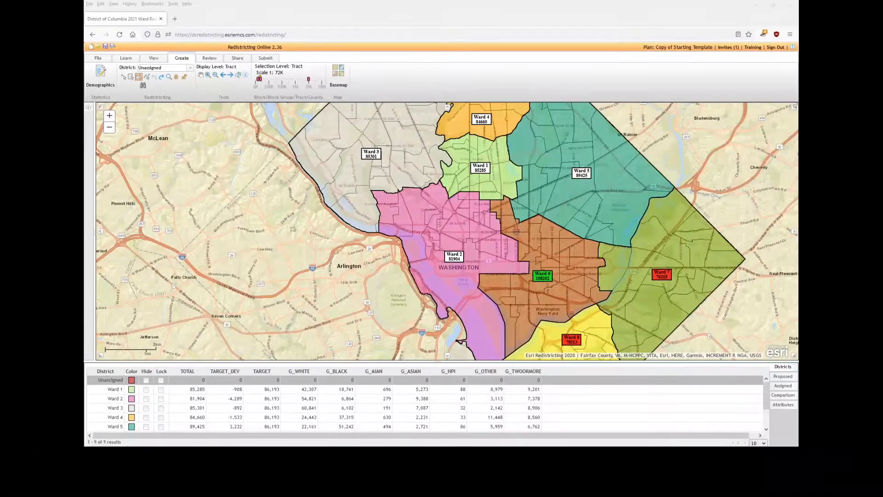
Make Ward 1, Ward 3 and Ward 4 the active district in turn from the district table, ending on Ward 2
left_click(115, 399)
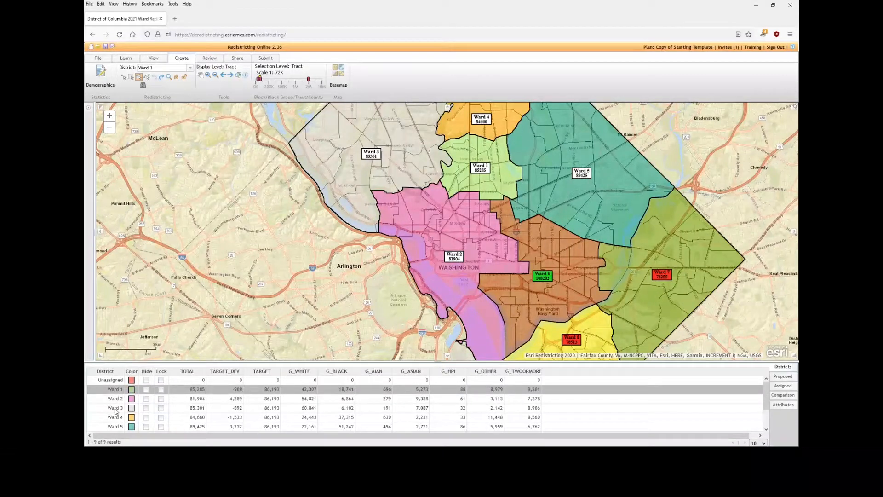
left_click(115, 408)
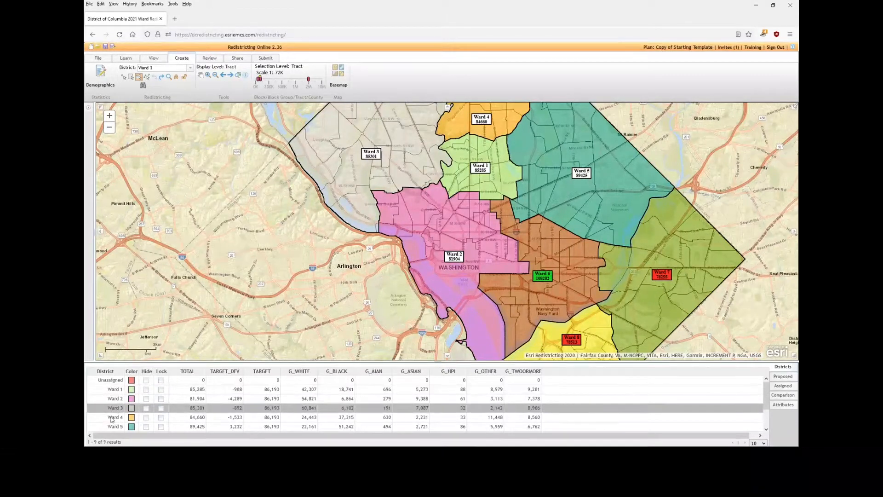
left_click(110, 417)
left_click(113, 399)
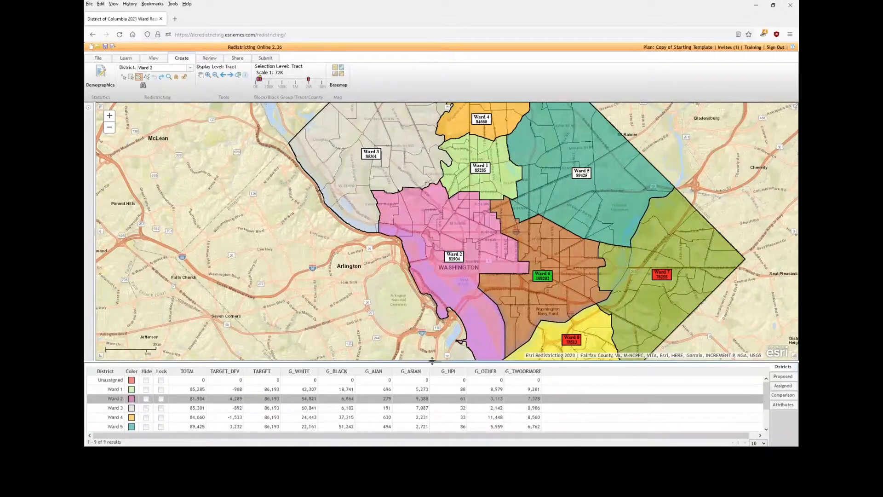
Enlarge the district table to show all eight wards, then switch the active district to Ward 4 and back to Ward 2
left_click_drag(436, 364, 435, 335)
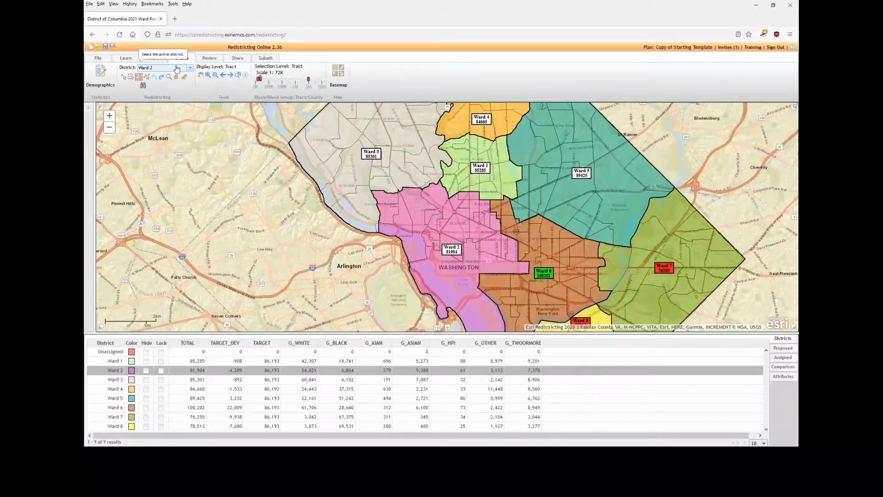
left_click(190, 69)
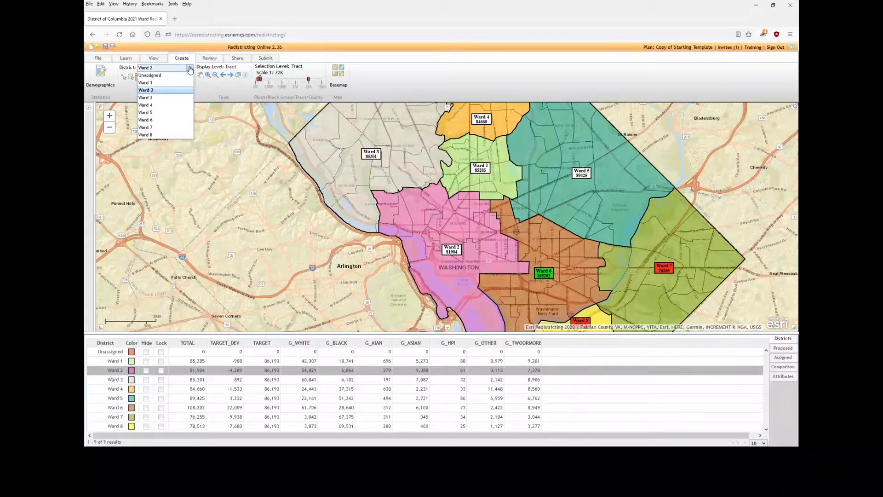
left_click(168, 107)
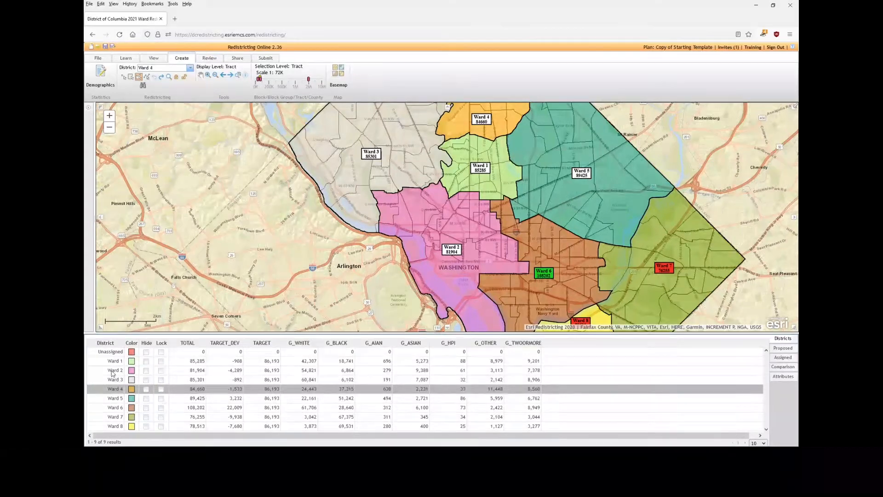
left_click(113, 370)
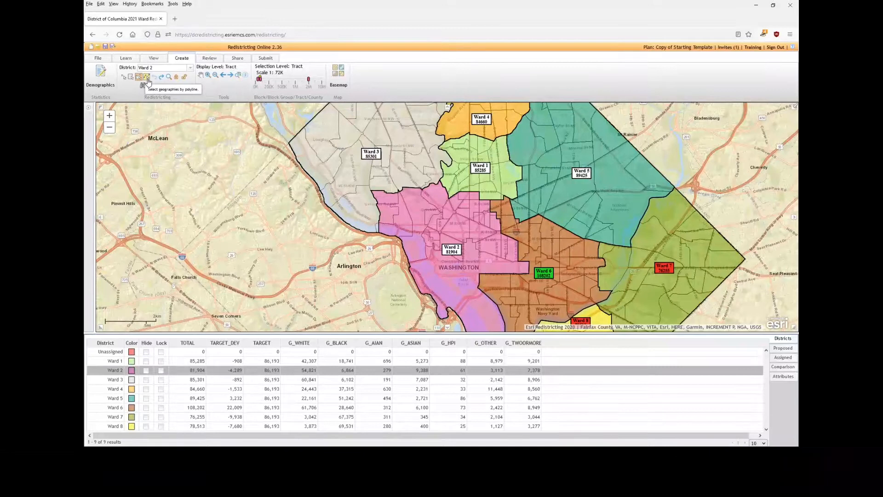
Reassign two adjoining tracts on Ward 2's northeastern border with Ward 6 to Ward 2, selecting them individually at Tract level
left_click(125, 80)
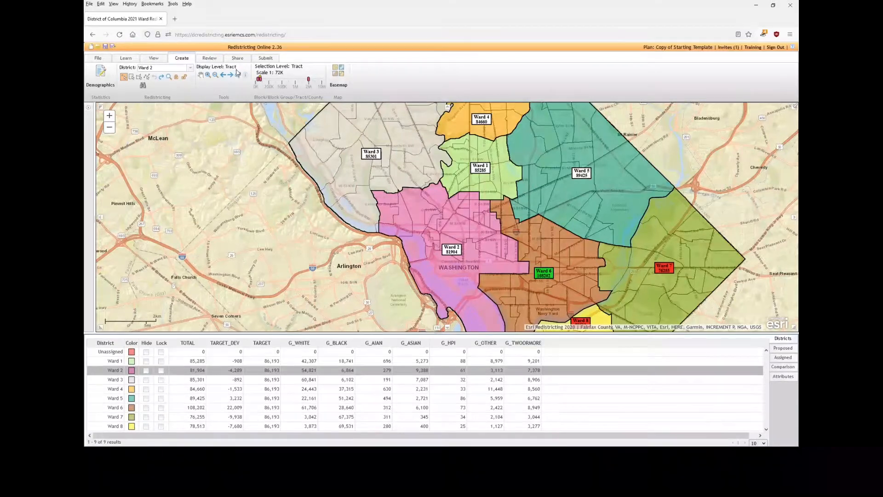
left_click_drag(224, 67, 303, 67)
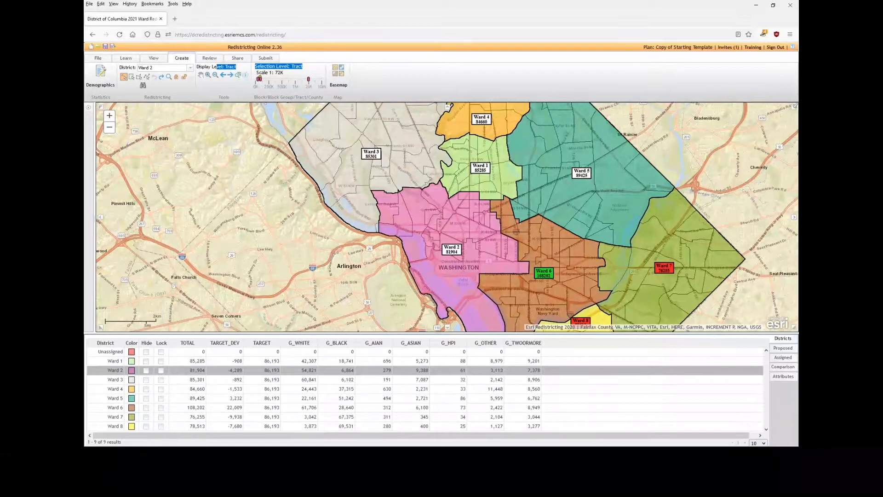
scroll(473, 197, "up", 1)
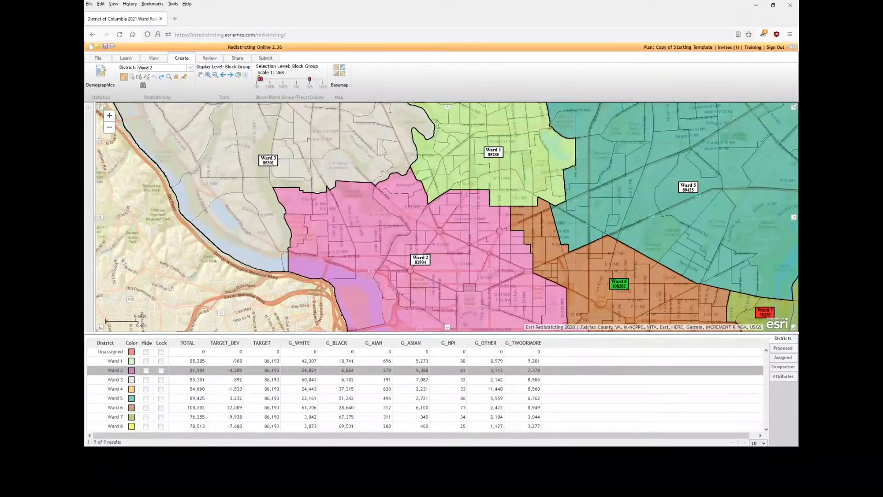
scroll(469, 195, "up", 1)
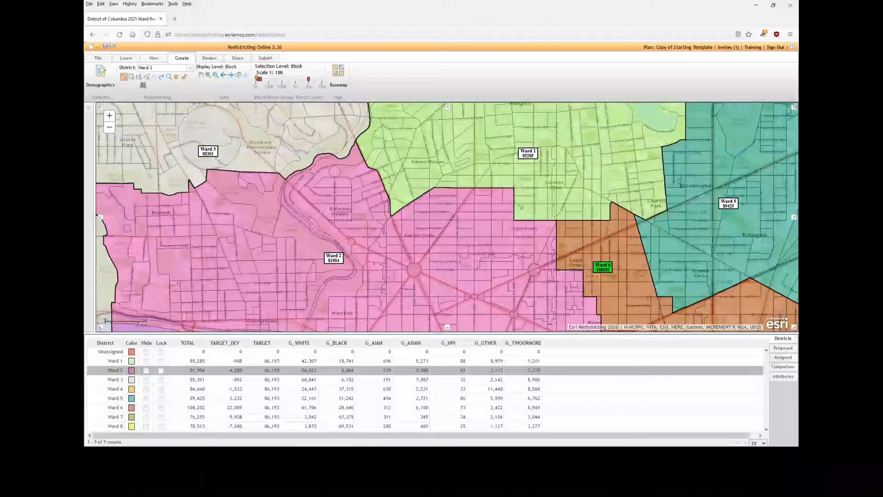
scroll(507, 187, "down", 2)
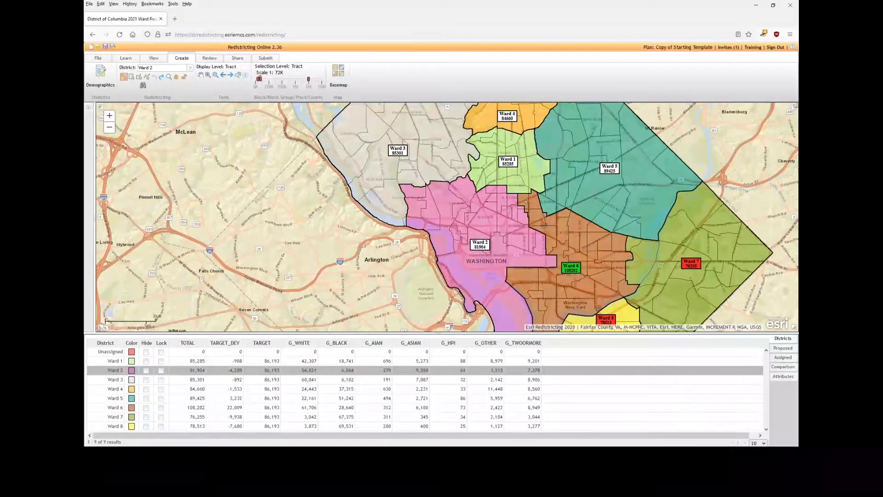
left_click(526, 201)
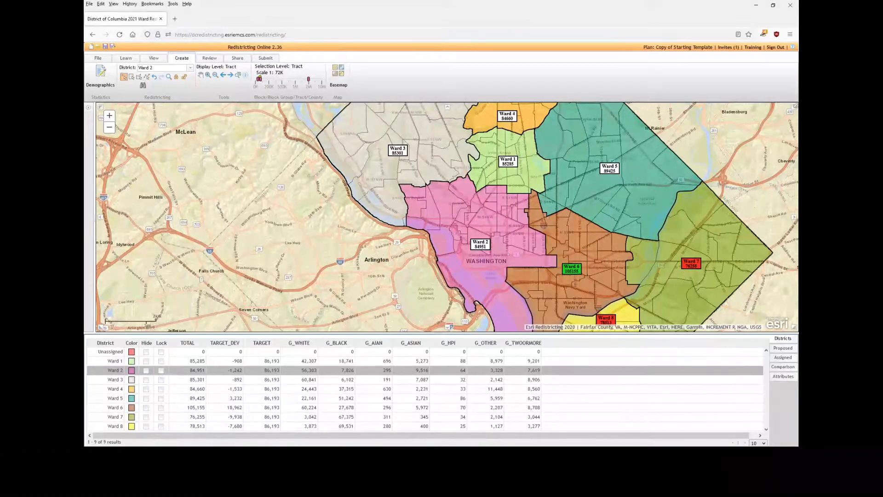
left_click(537, 210)
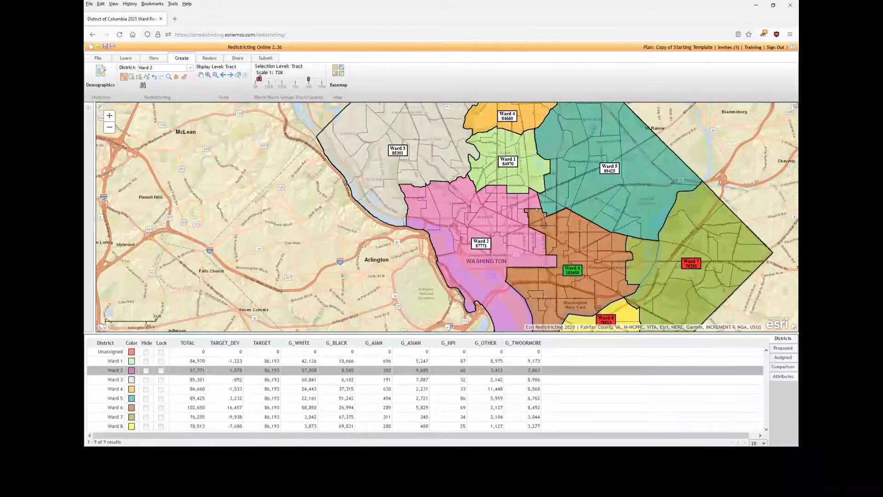
Select tracts by rectangle across the Ward 2 and Ward 6 border to add the group to Ward 2
left_click(132, 77)
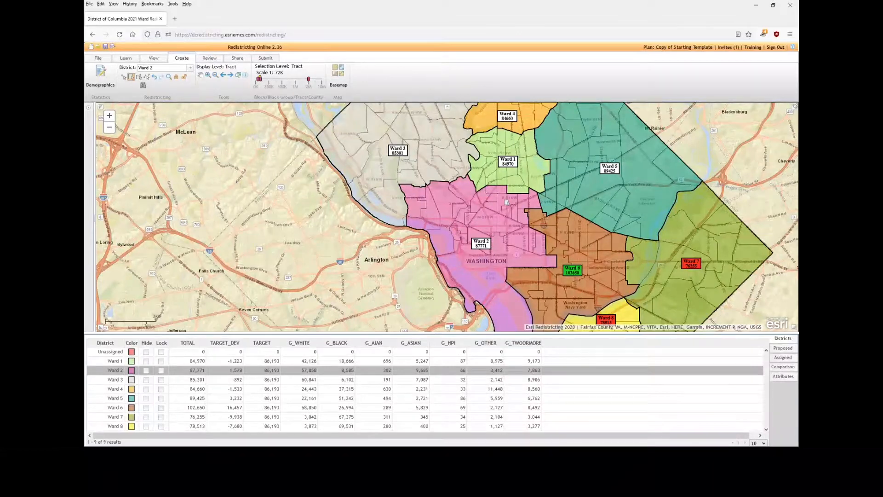
left_click_drag(504, 200, 537, 238)
left_click_drag(538, 238, 538, 237)
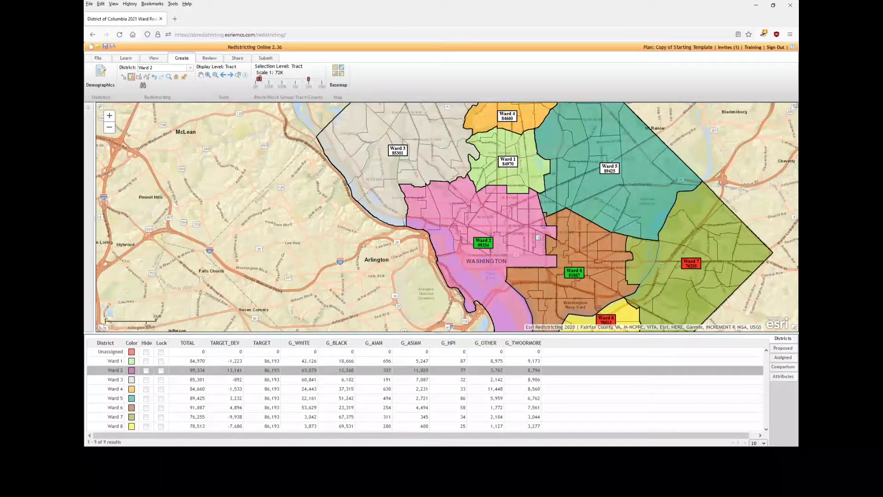
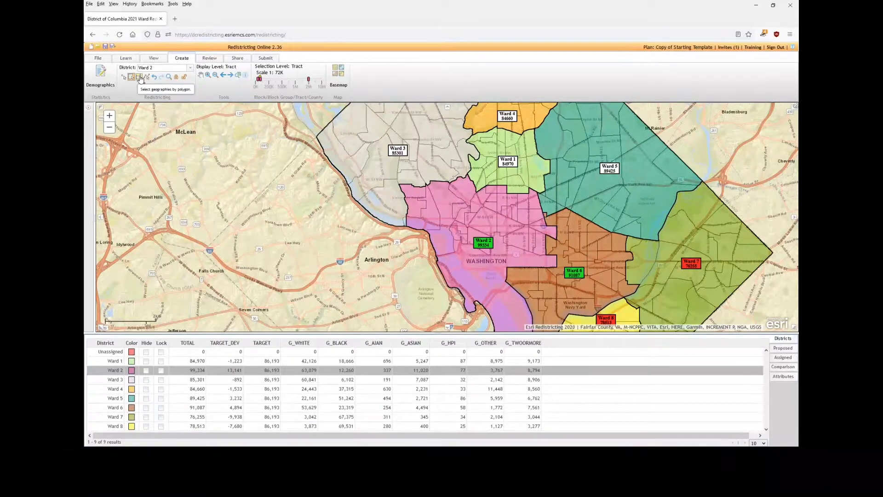
Outline a roughly round polygon over northwestern Ward 6 and the adjoining Ward 2 edge to select its tracts for Ward 2
left_click(140, 77)
left_click(532, 228)
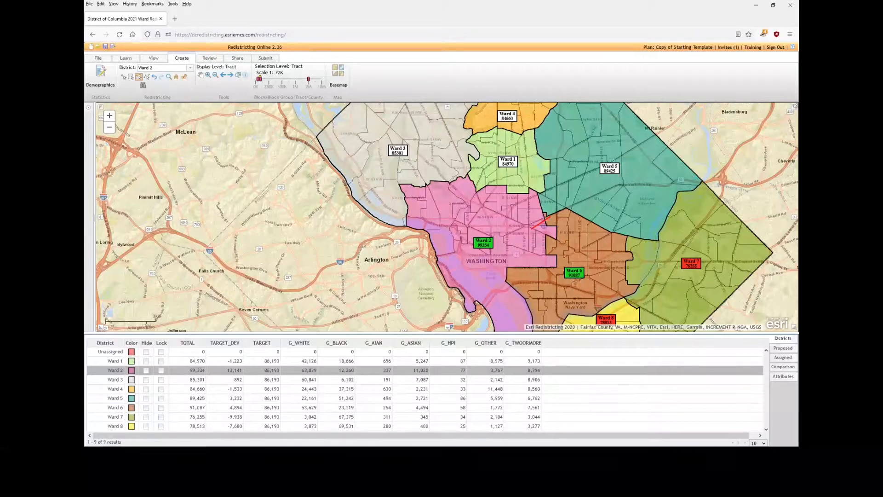
mouse_move(569, 215)
left_mouse_down()
mouse_move(588, 228)
mouse_move(590, 247)
mouse_move(567, 265)
mouse_move(542, 265)
left_mouse_up()
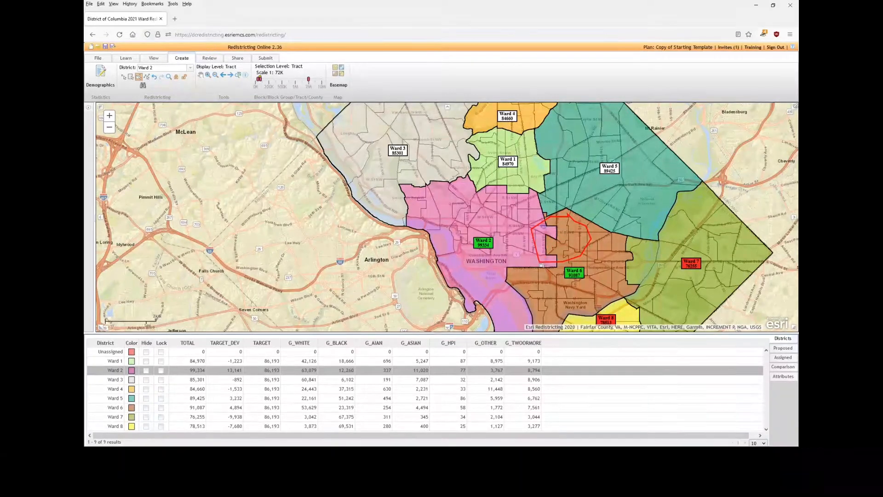
Assign the tracts in northern Ward 6 to Ward 2 with a polygon, plus those crossed by a line along the Ward 5 border
left_click_drag(541, 265, 542, 265)
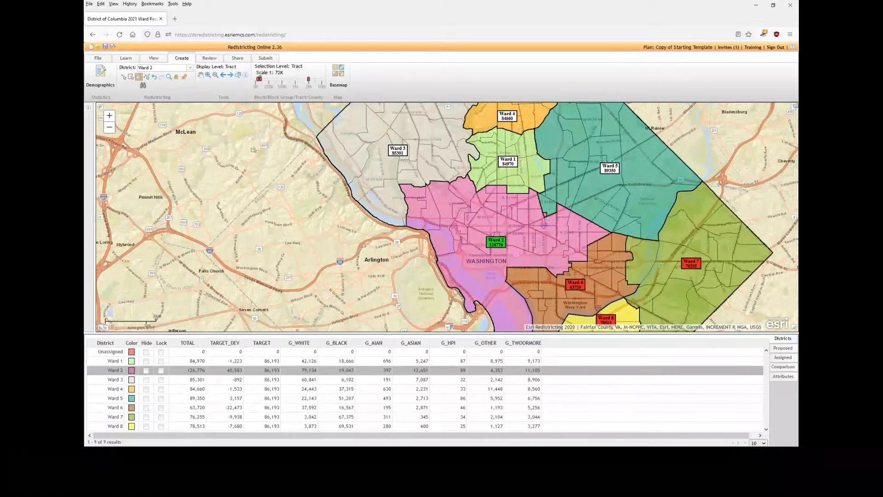
left_click(147, 77)
left_click(529, 214)
left_click(546, 214)
left_click(550, 207)
double_click(565, 212)
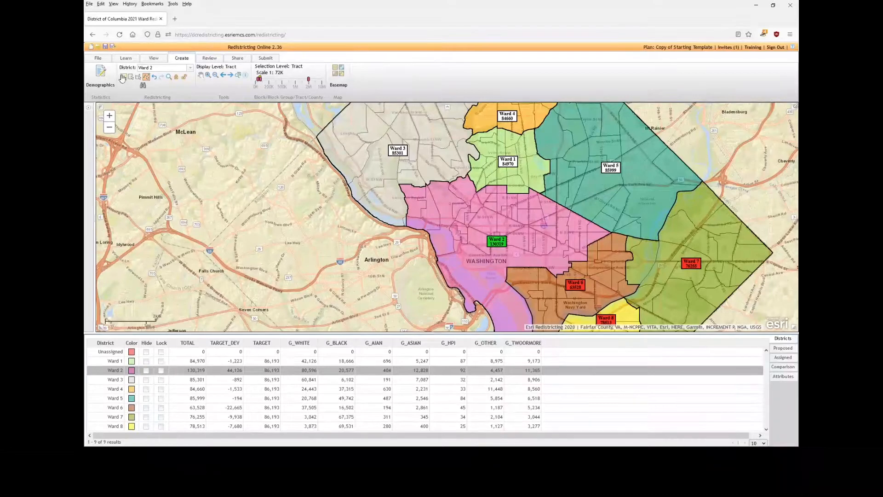
Undo the recent tract assignments to Ward 2 one after another
left_click(155, 82)
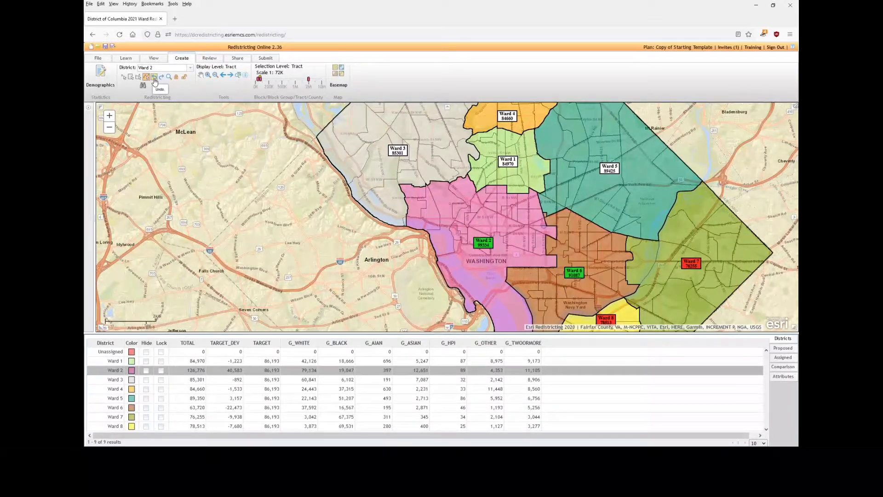
left_click(155, 81)
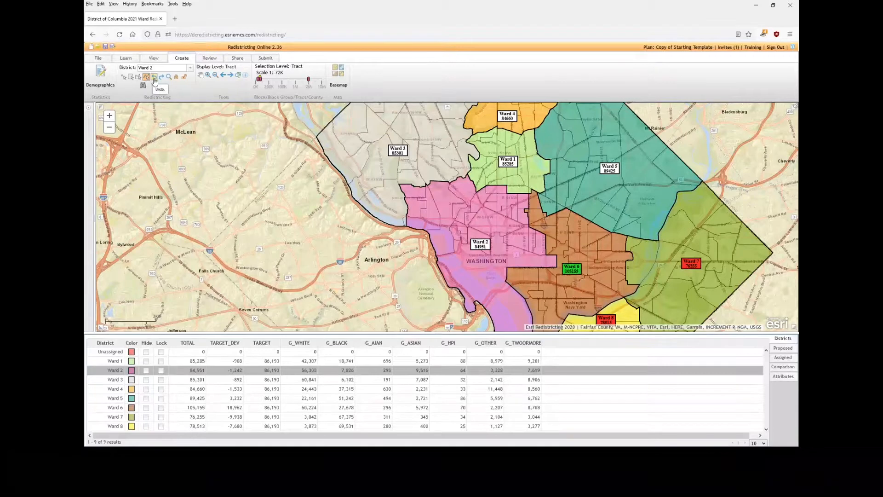
left_click(155, 81)
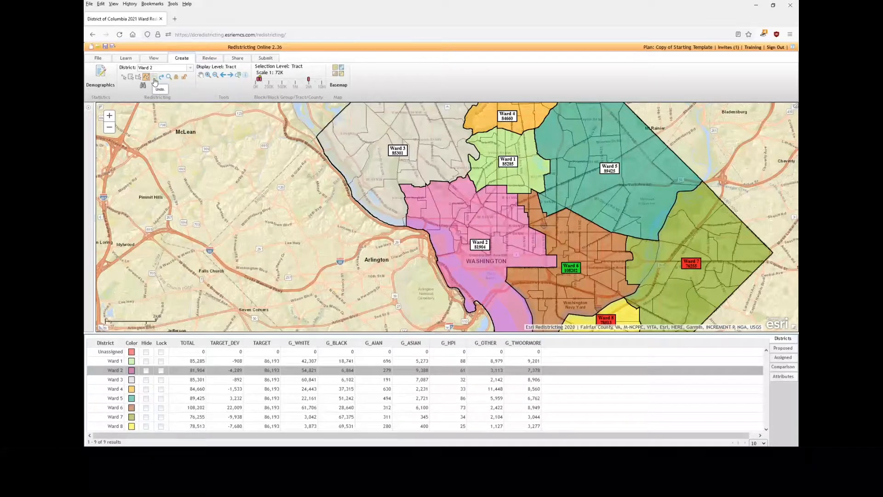
Redo the undone tract assignments to Ward 2
left_click(161, 80)
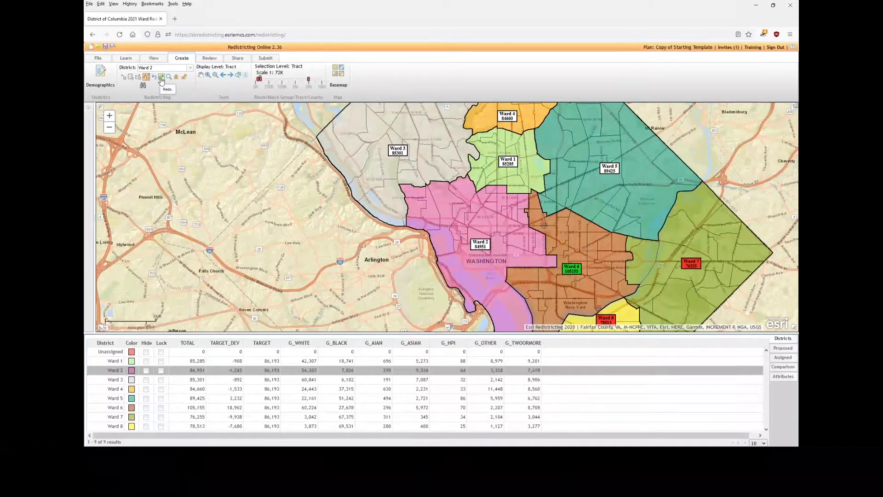
left_click(161, 81)
left_click(161, 80)
left_click(161, 81)
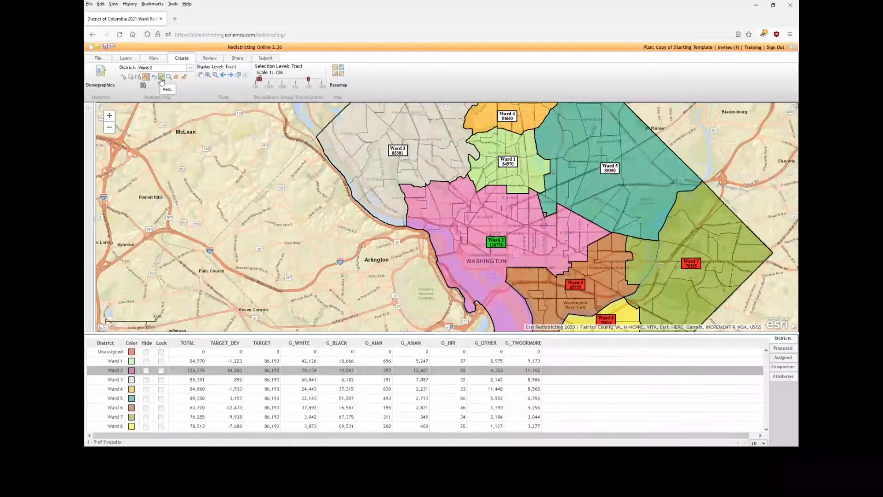
left_click(161, 81)
Undo all the redone Ward 2 assignments once more
left_click(155, 79)
left_click(155, 79)
left_click(156, 79)
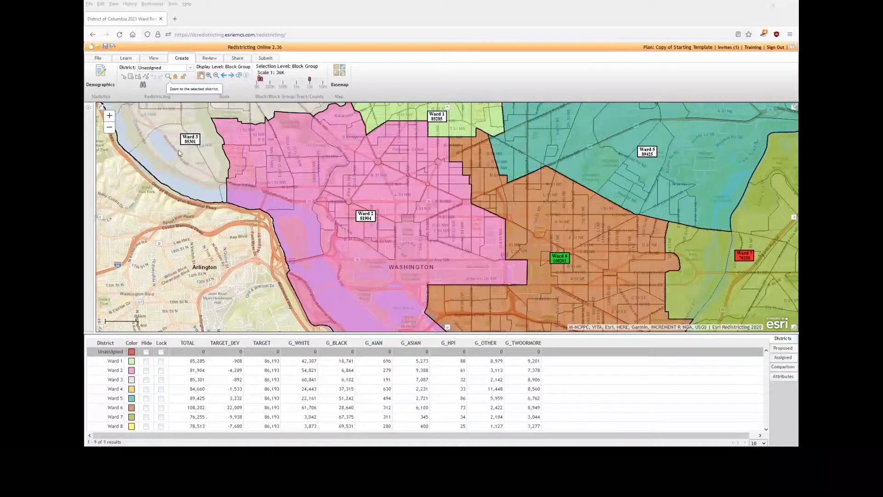
Make Ward 5 the active district and zoom the map to it
left_click(112, 362)
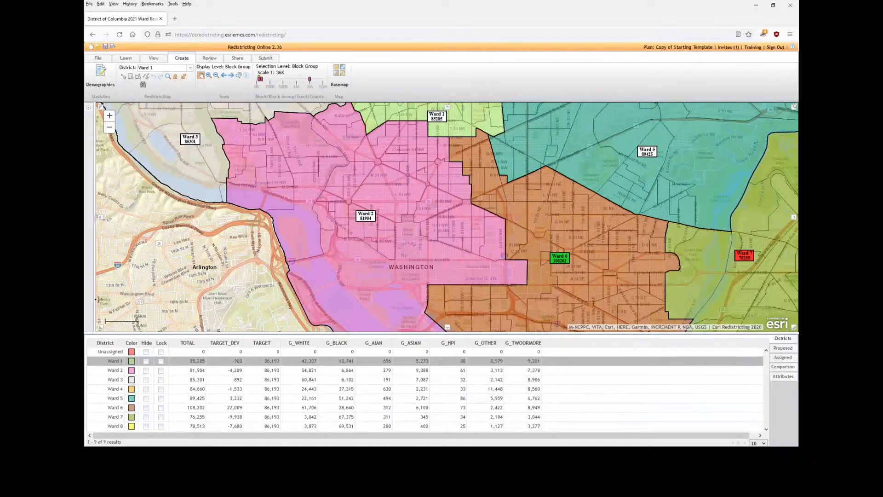
left_click(111, 399)
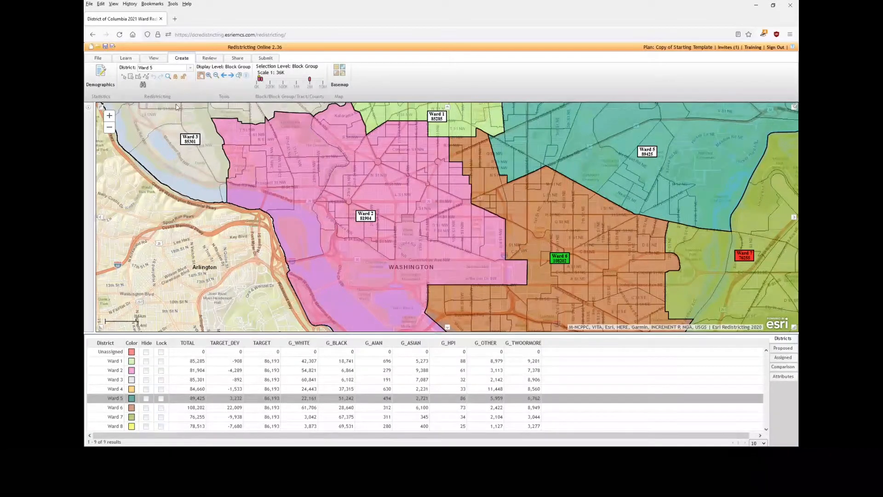
left_click(169, 77)
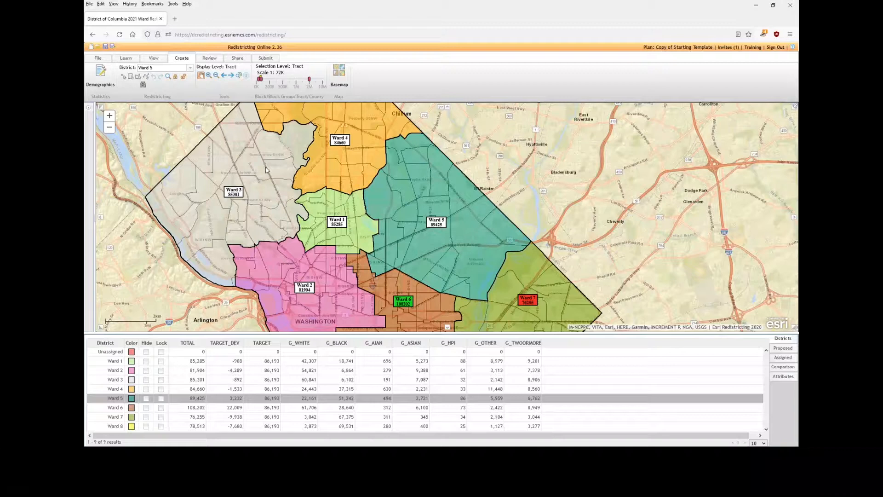
Lock two neighbouring tracts along the northwestern edge of Ward 3
scroll(266, 170, "up", 2)
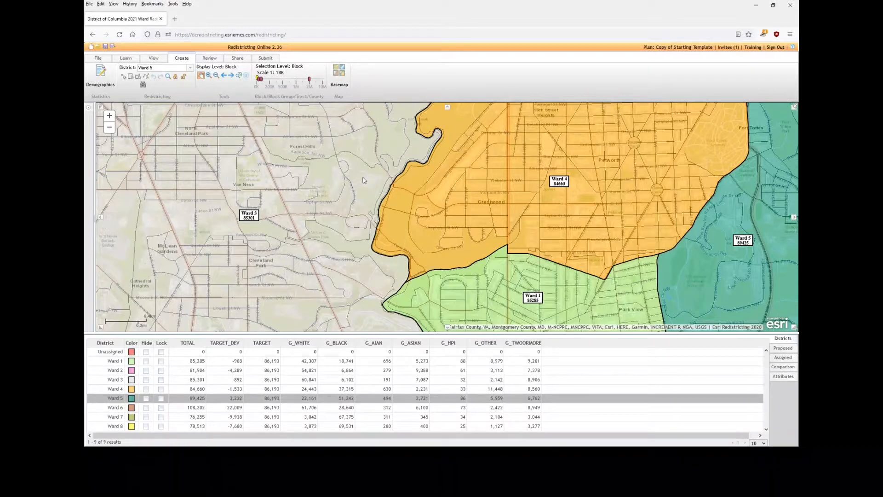
scroll(370, 178, "down", 1)
scroll(378, 180, "down", 1)
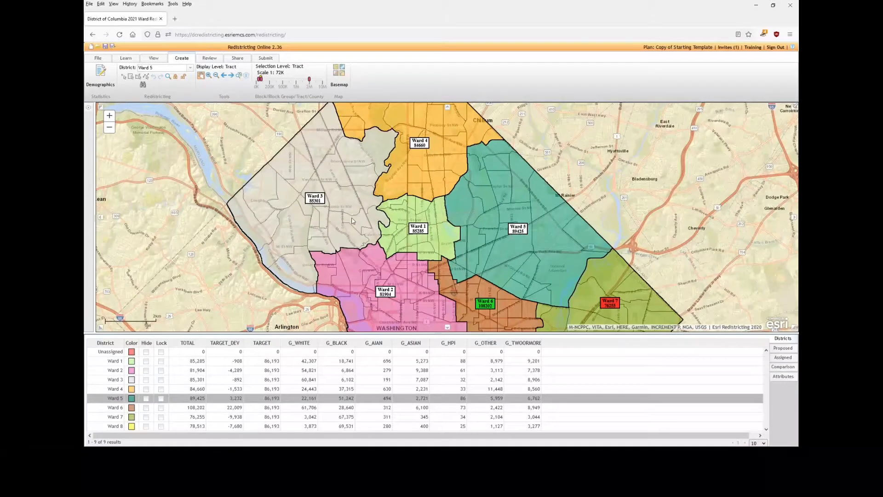
left_click(175, 78)
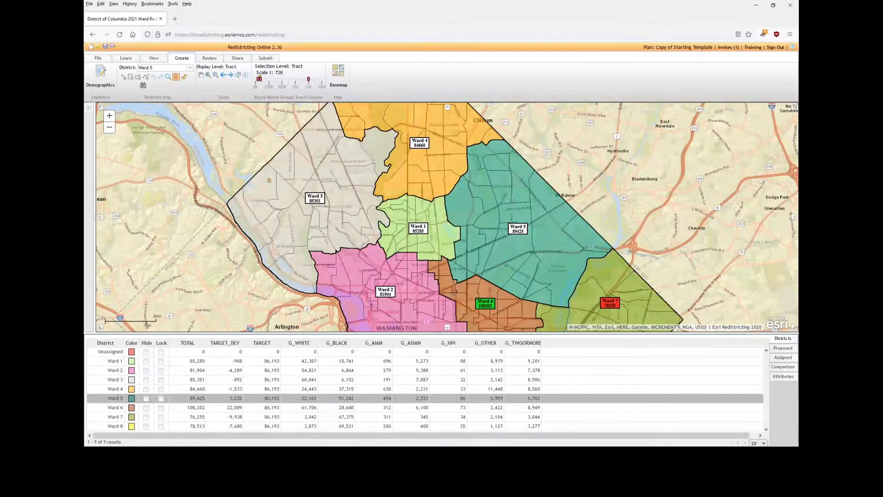
left_click(269, 180)
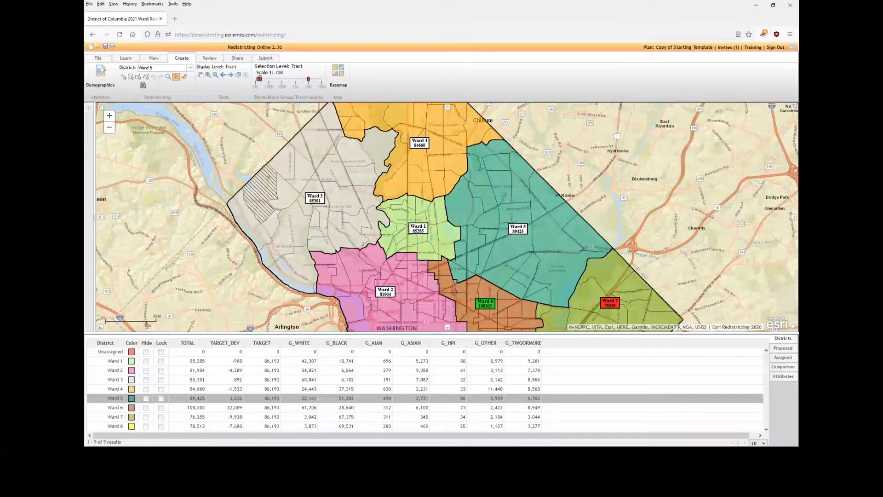
left_click(280, 163)
Unlock the two locked tracts in Ward 3
left_click(183, 78)
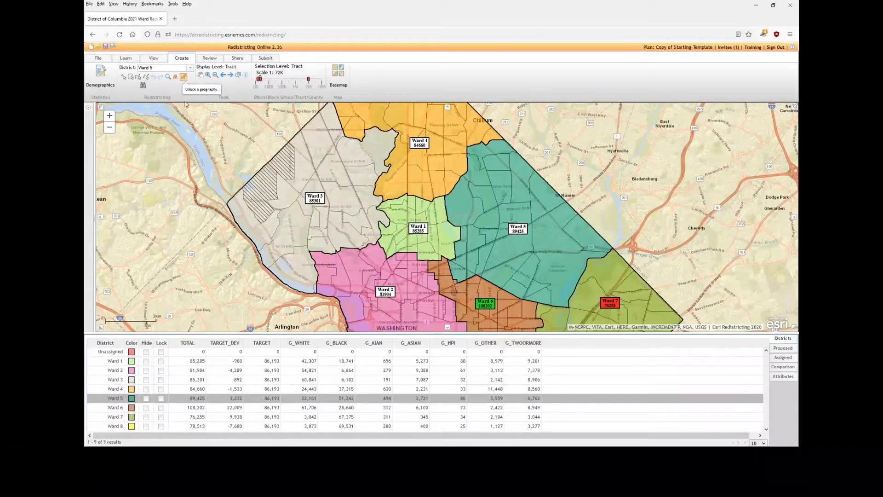
left_click(278, 163)
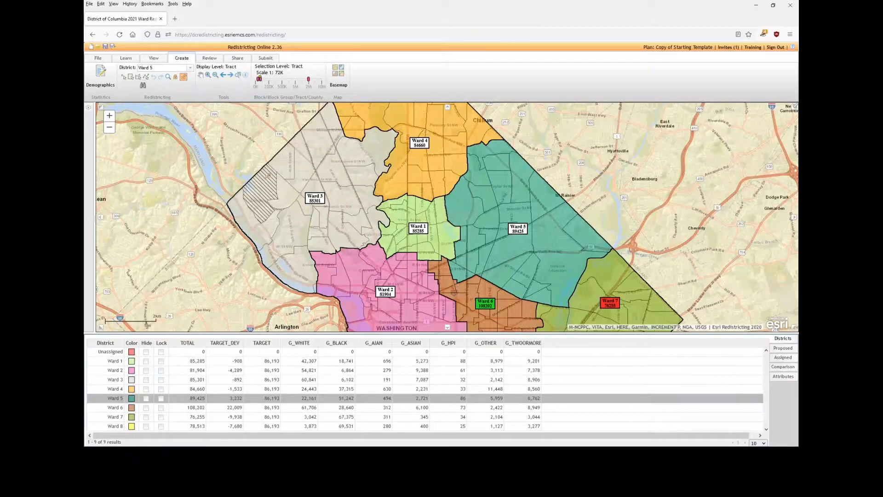
left_click(265, 179)
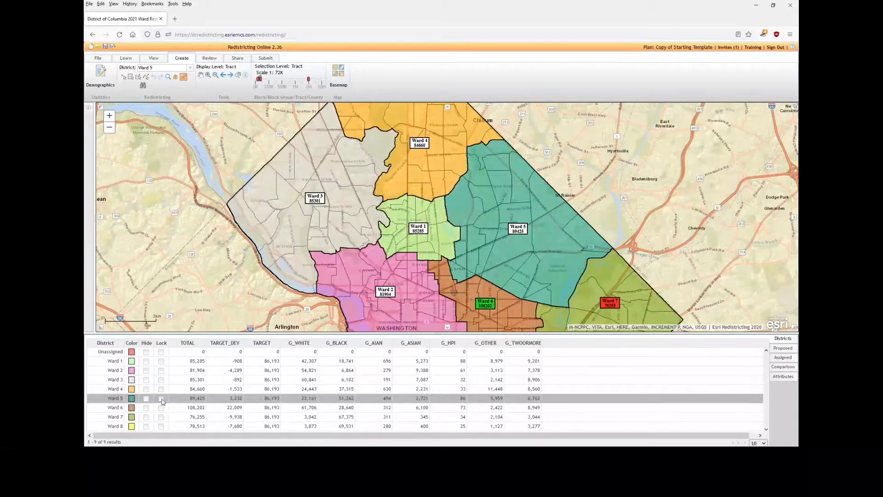
Lock Ward 5 and try to assign the block groups where Wards 1, 2, 5 and 6 meet to Ward 1 with a rectangle
left_click(161, 398)
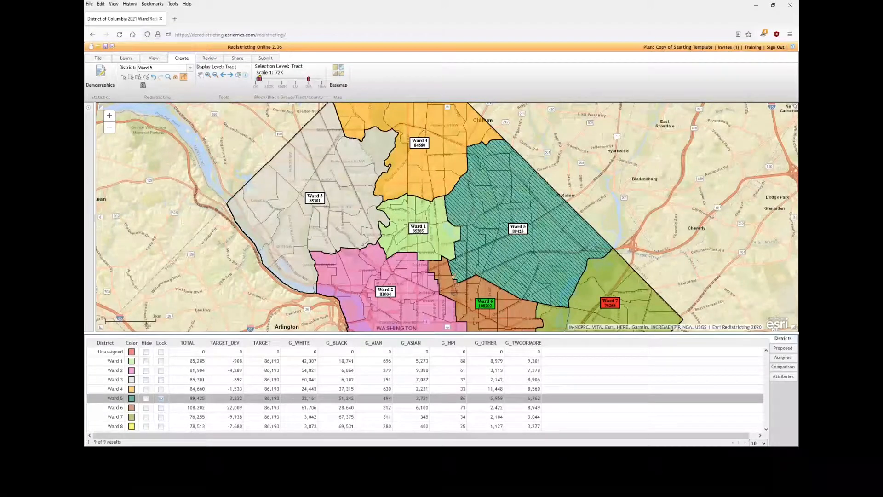
scroll(453, 275, "up", 1)
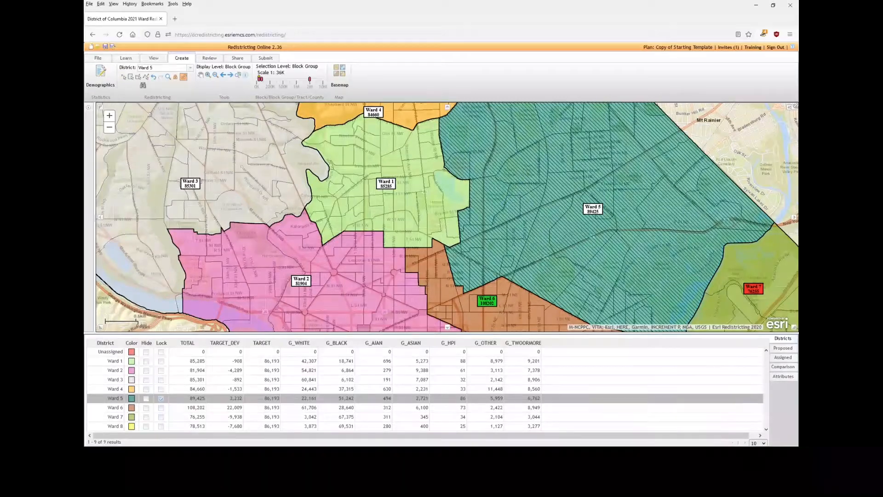
left_click(117, 362)
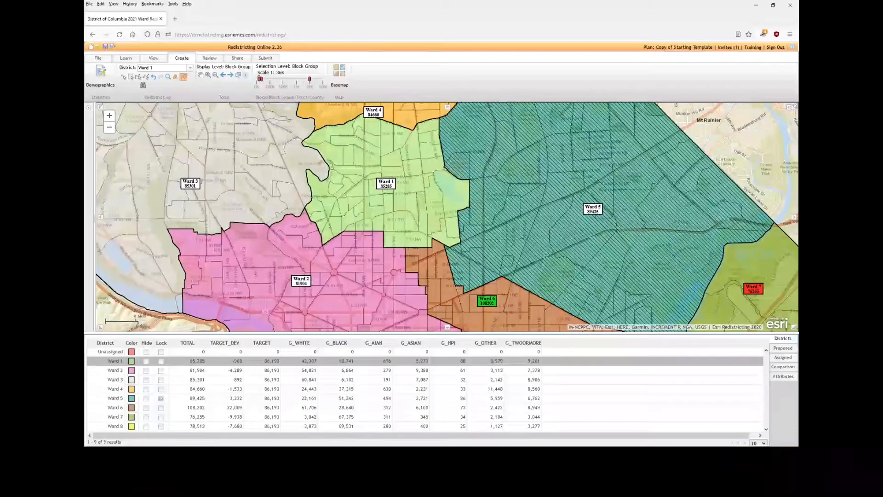
left_click(131, 77)
left_click_drag(388, 211, 480, 298)
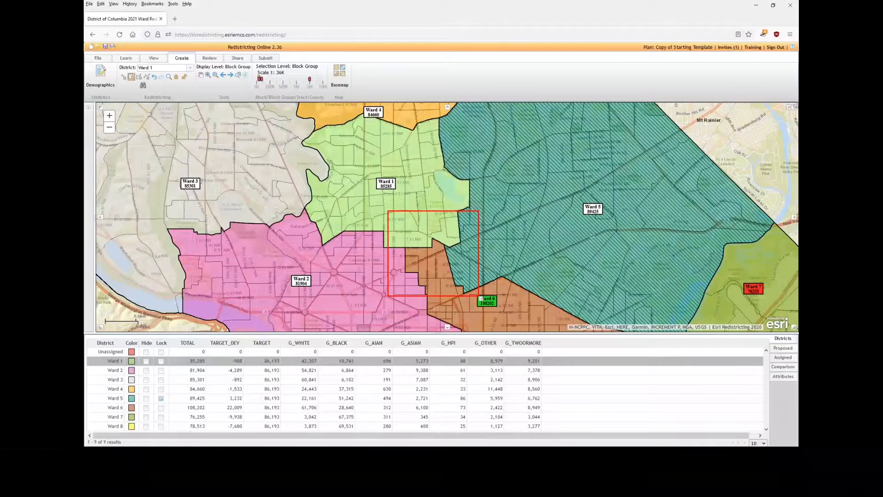
left_click_drag(388, 211, 478, 296)
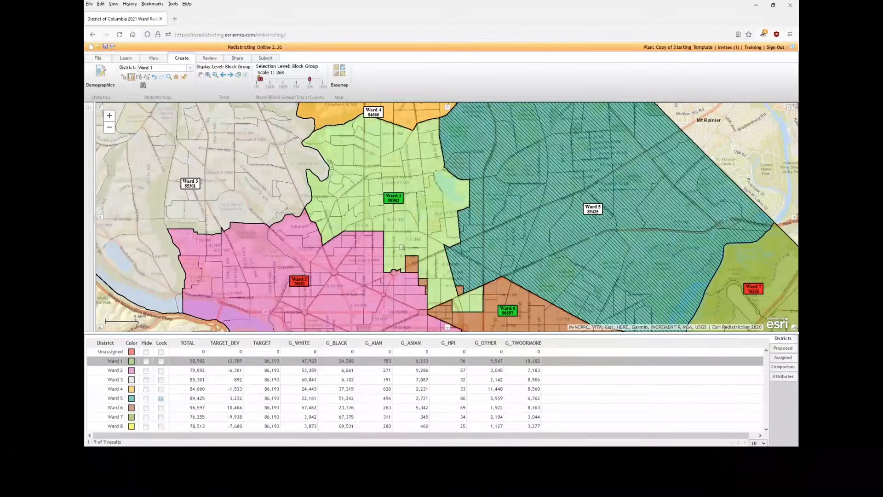
left_click_drag(397, 242, 440, 298)
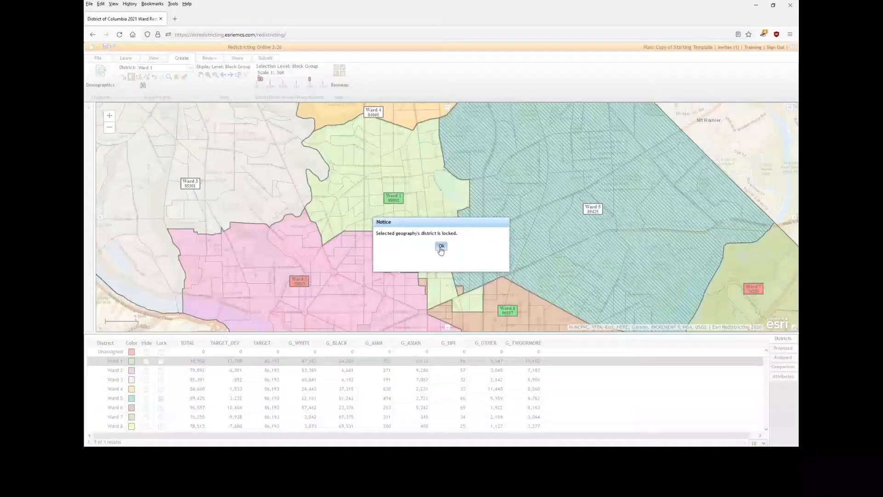
left_click(440, 249)
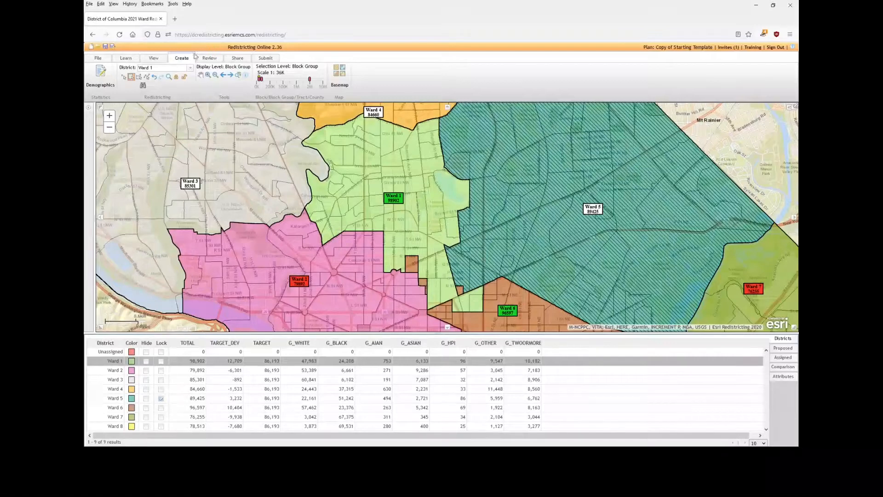
Undo the block group assignment to Ward 1 and unlock Ward 5
left_click(155, 78)
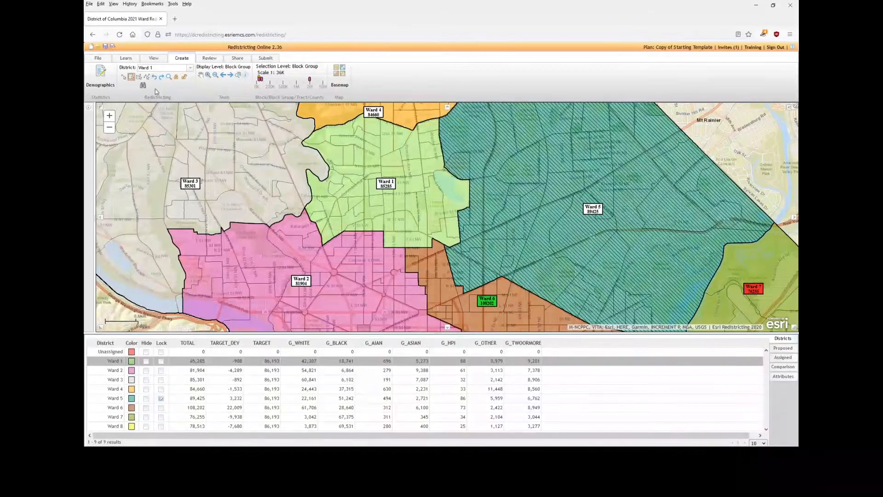
left_click(161, 399)
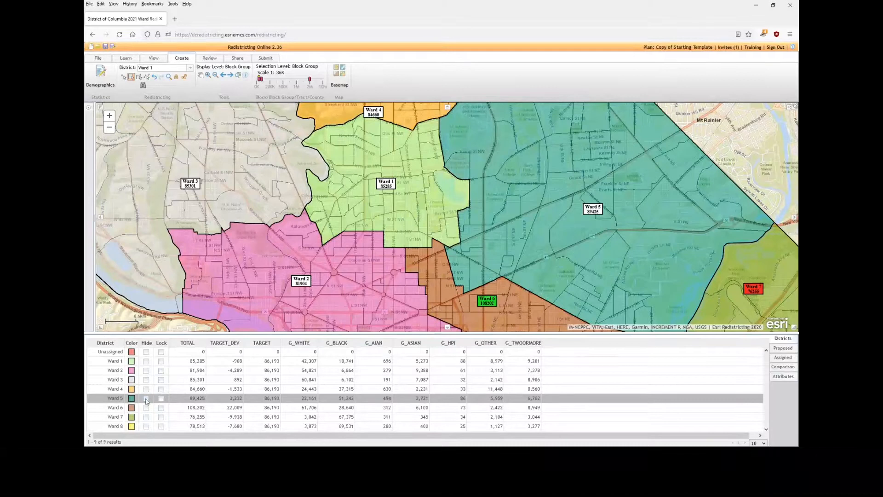
Hide Ward 5 on the map and show it again several times
left_click(146, 399)
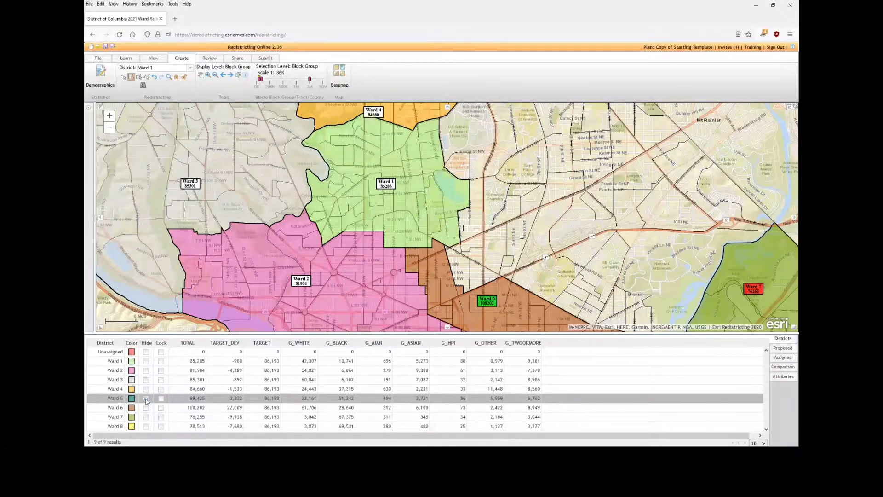
left_click(146, 400)
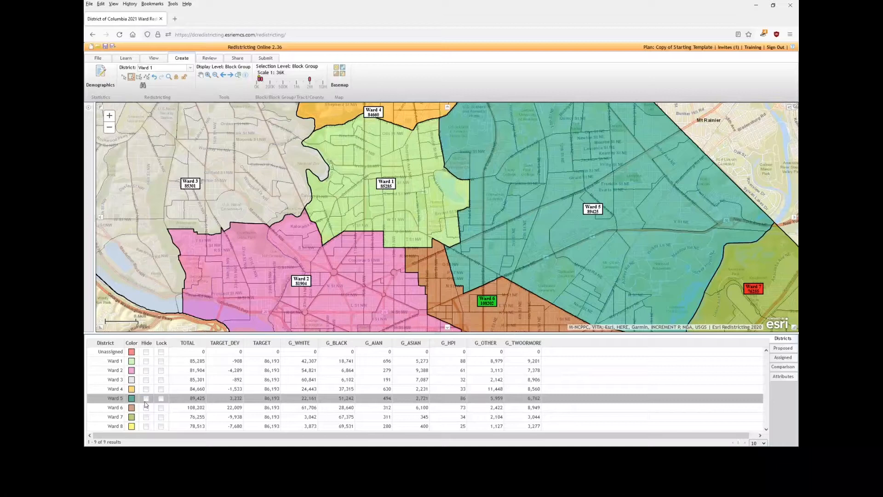
left_click(146, 400)
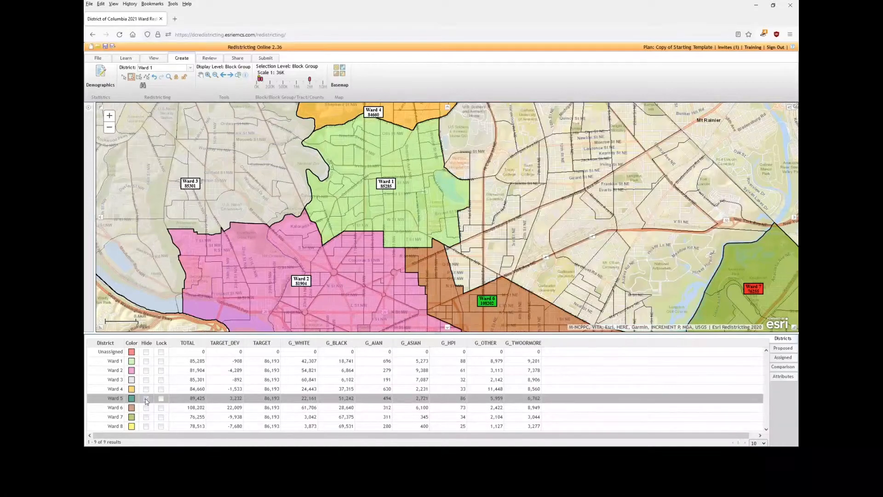
left_click(146, 400)
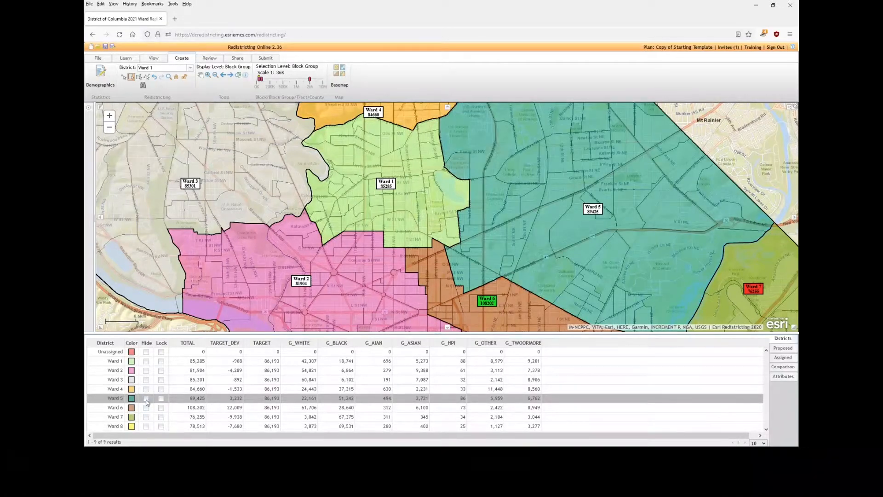
left_click(146, 400)
left_click(146, 400)
left_click(146, 401)
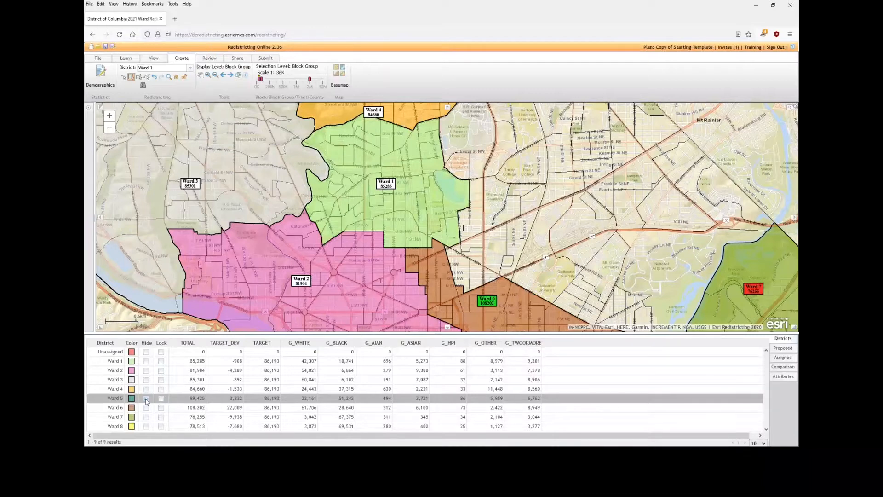
left_click(146, 401)
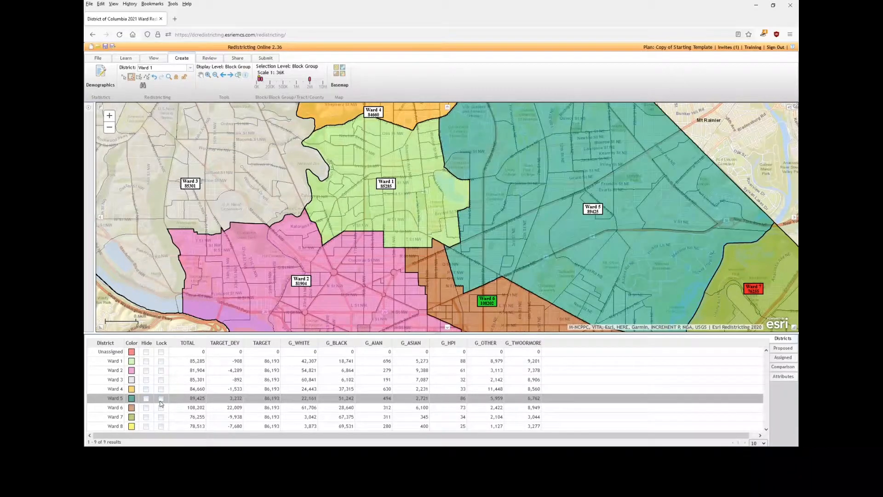
Hide and lock Ward 5 together, and clear both settings again
left_click(146, 401)
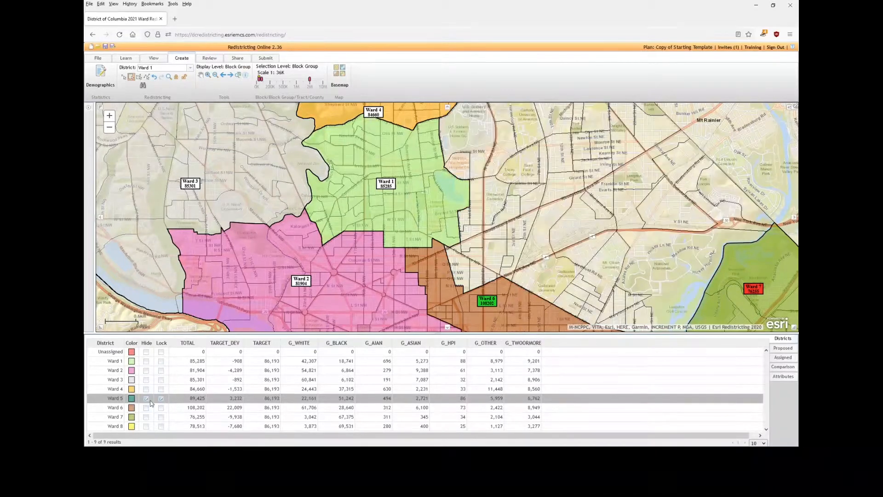
left_click(146, 399)
left_click(161, 399)
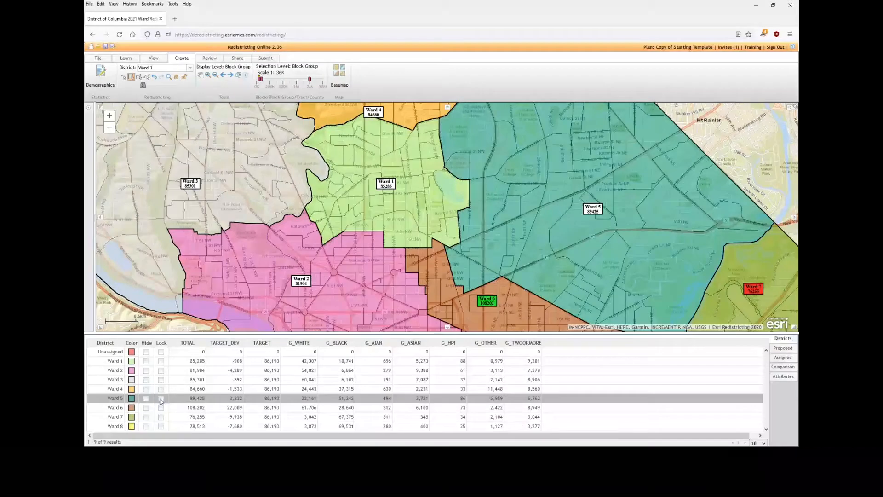
Lock and hide Ward 5 once more, and show and unlock it again
left_click(162, 400)
left_click(146, 399)
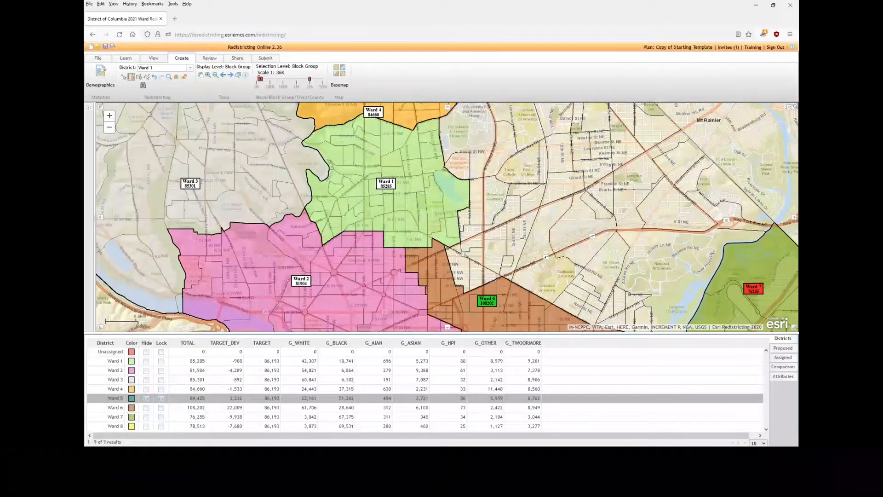
left_click(146, 399)
left_click(161, 398)
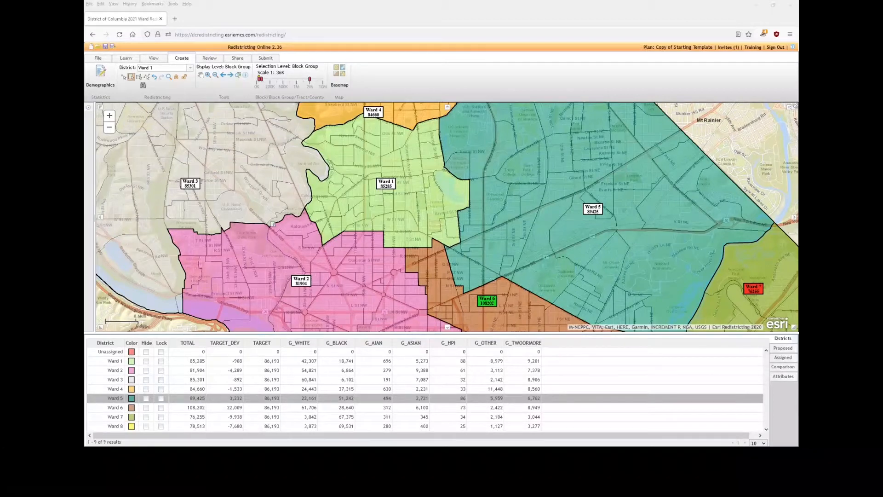
Assign the tracts at Ward 3's western corner to Unassigned with a rectangle selection
scroll(341, 227, "down", 1)
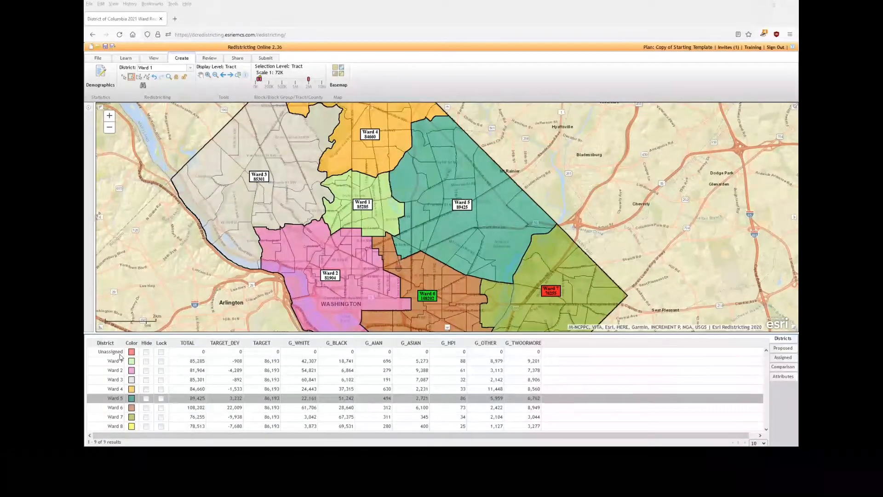
left_click(122, 353)
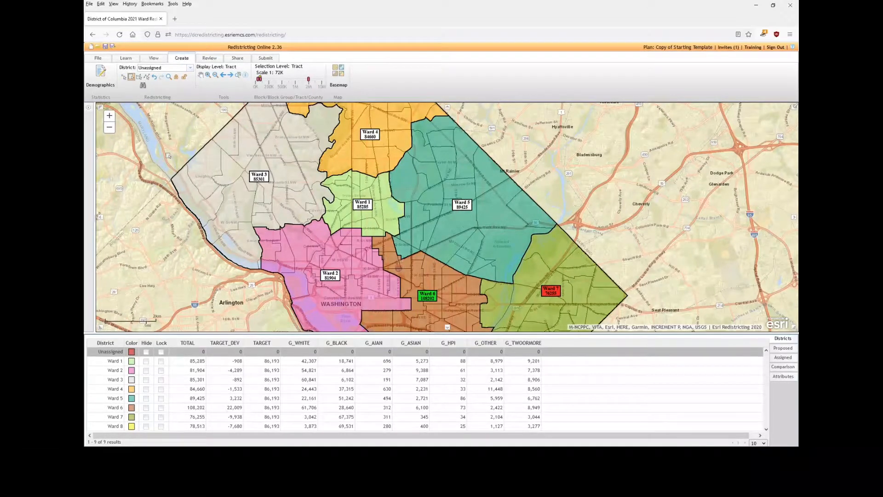
left_click_drag(166, 152, 225, 228)
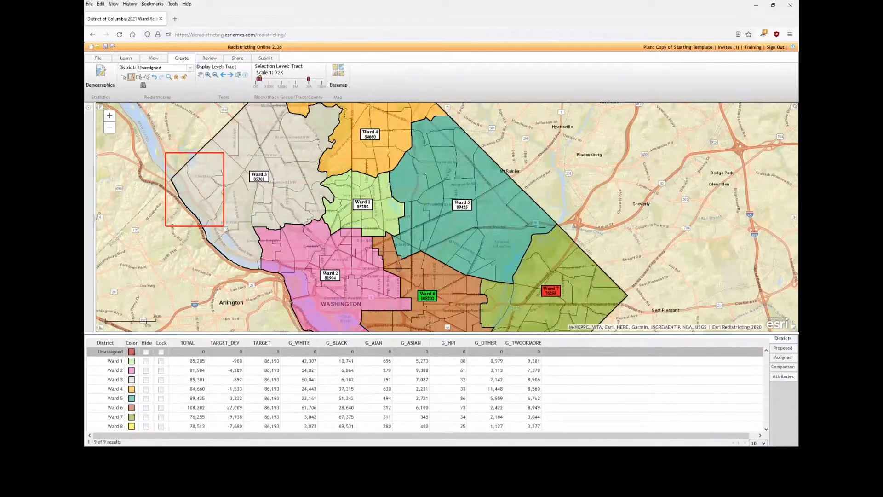
left_click_drag(226, 229, 226, 229)
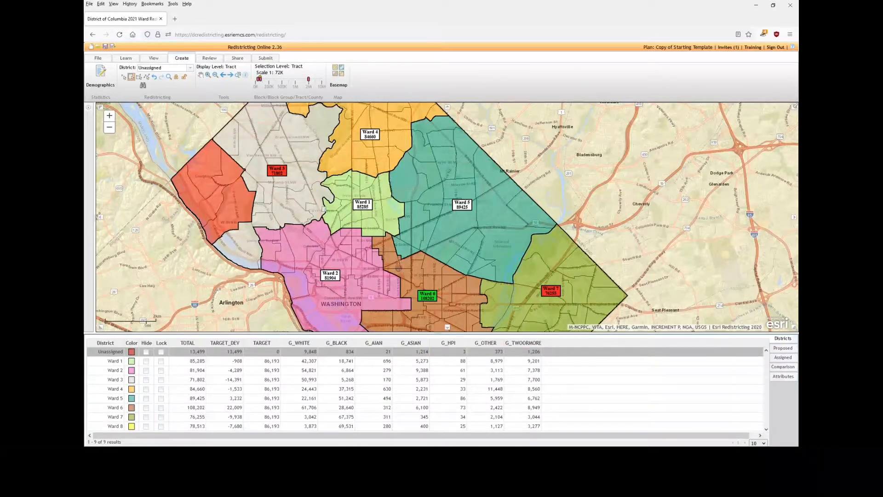
Assign all the tracts of the District to Unassigned with one large rectangle, and briefly enlarge the district table
scroll(324, 210, "down", 1)
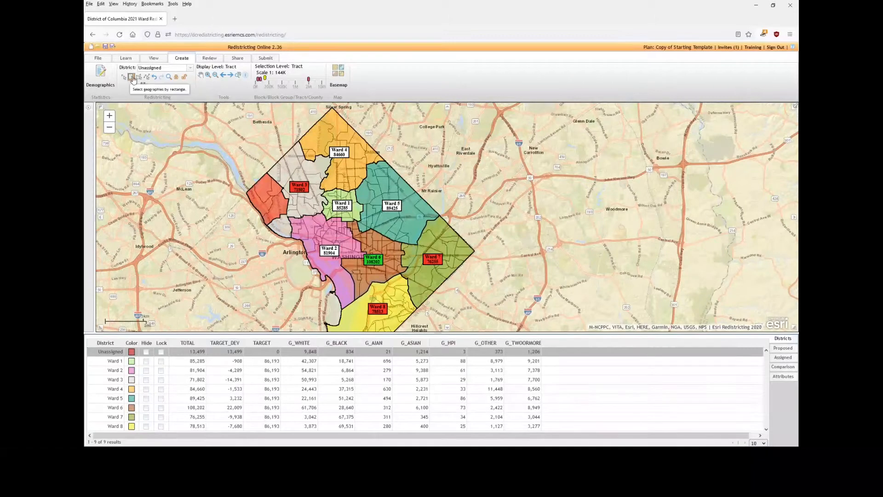
left_click_drag(210, 104, 534, 407)
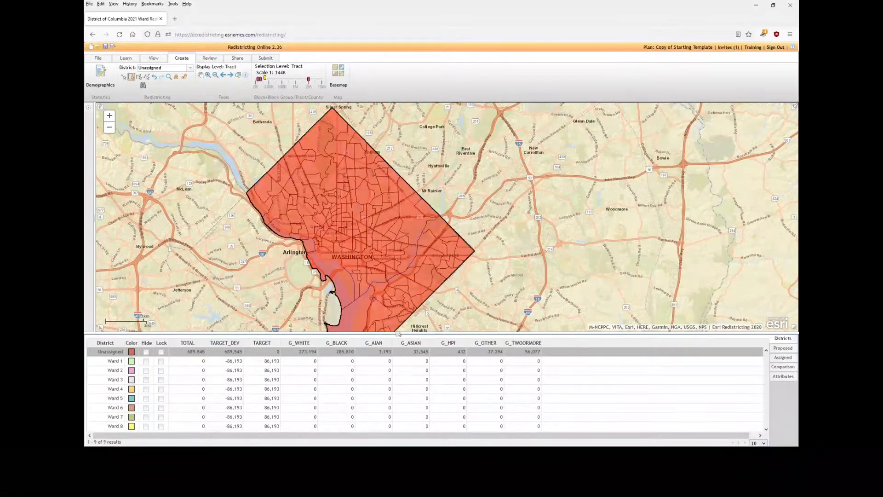
left_click_drag(402, 333, 402, 255)
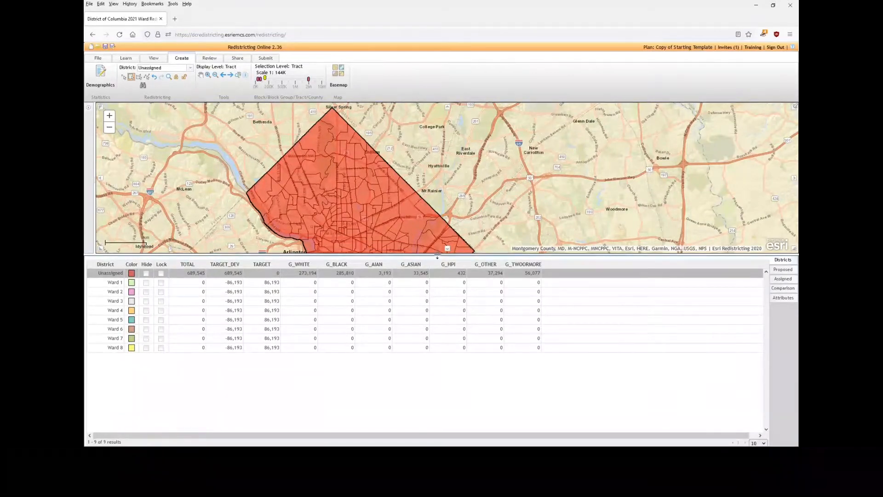
left_click_drag(437, 257, 432, 333)
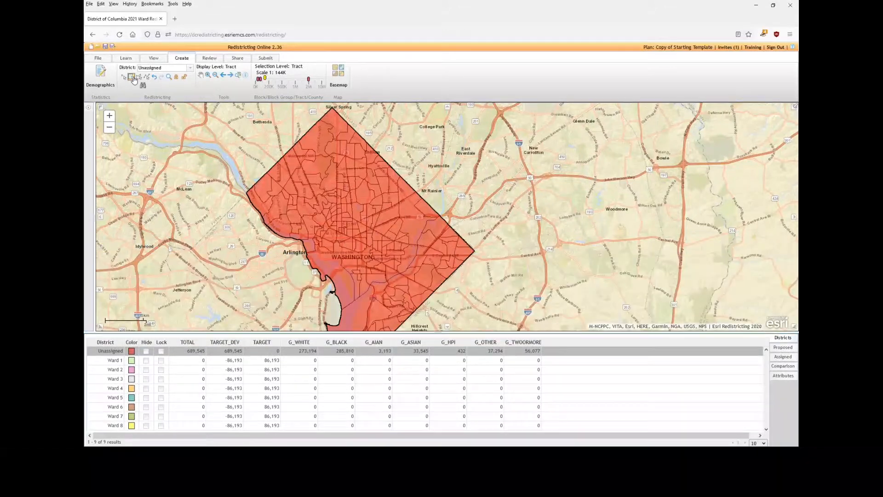
Undo both rectangle assignments to Unassigned
left_click(155, 78)
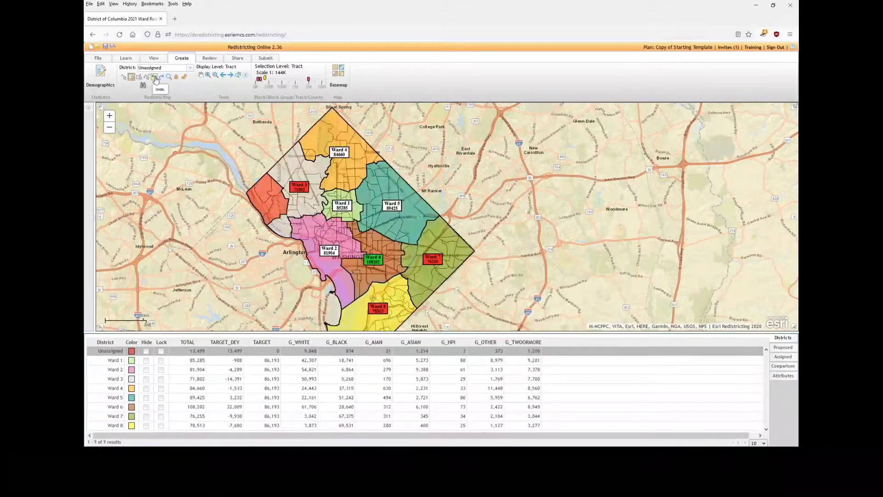
left_click(155, 78)
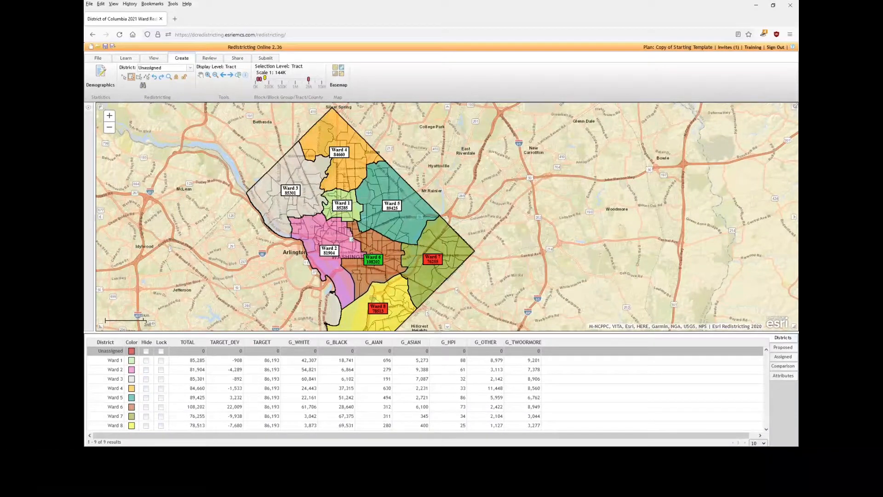
Pick three small Ward 6 blocks along the Ward 5 boundary individually and assign them to Unassigned
scroll(352, 239, "up", 1)
scroll(351, 239, "up", 2)
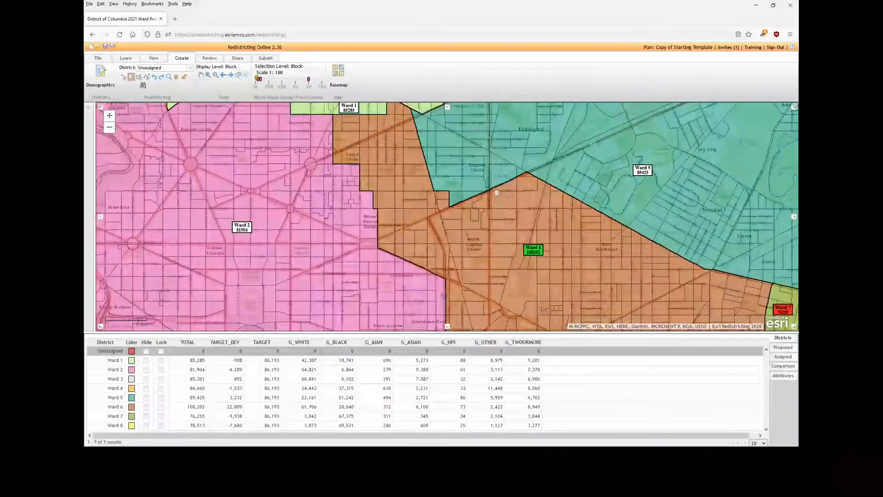
scroll(505, 194, "up", 1)
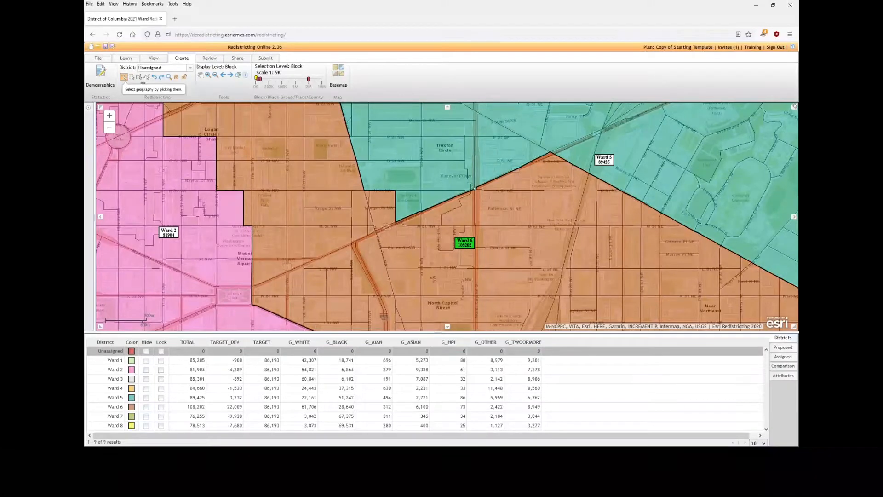
left_click(124, 77)
left_click(368, 194)
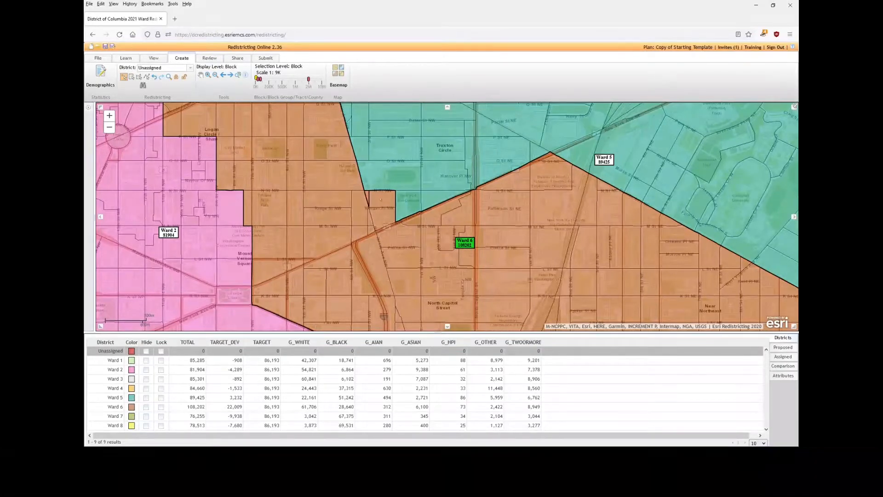
left_click(549, 159)
left_click(613, 193)
Find the plan's unassigned geographies and zoom to each listed block in turn
scroll(413, 197, "down", 4)
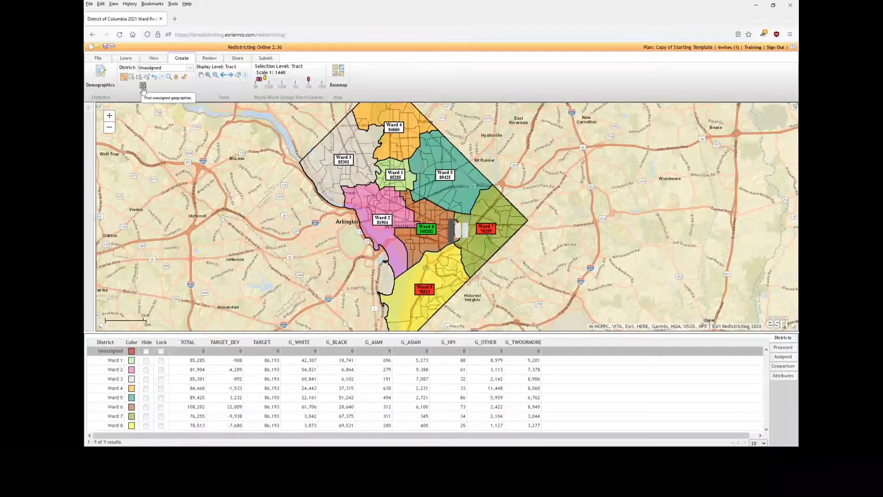
left_click(143, 86)
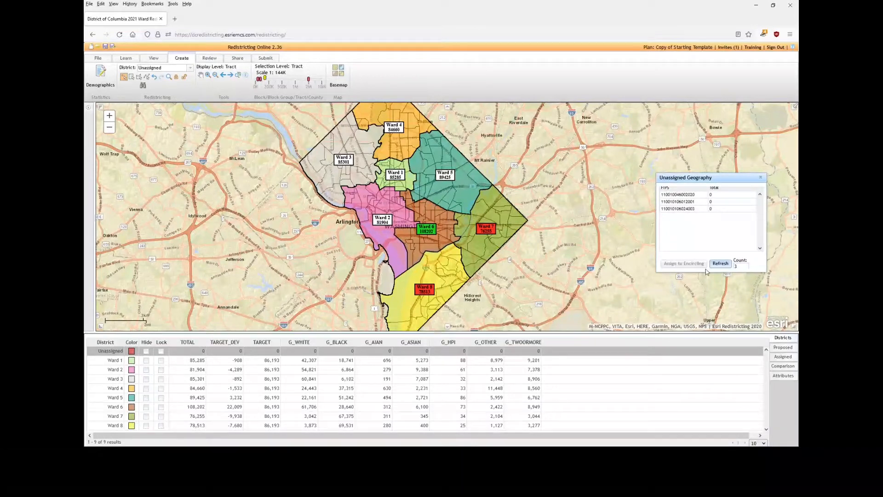
left_click(676, 195)
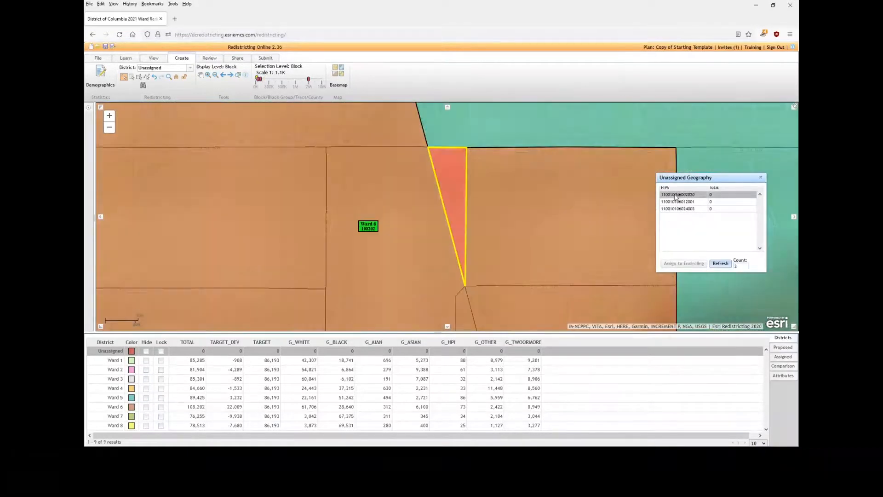
left_click(676, 201)
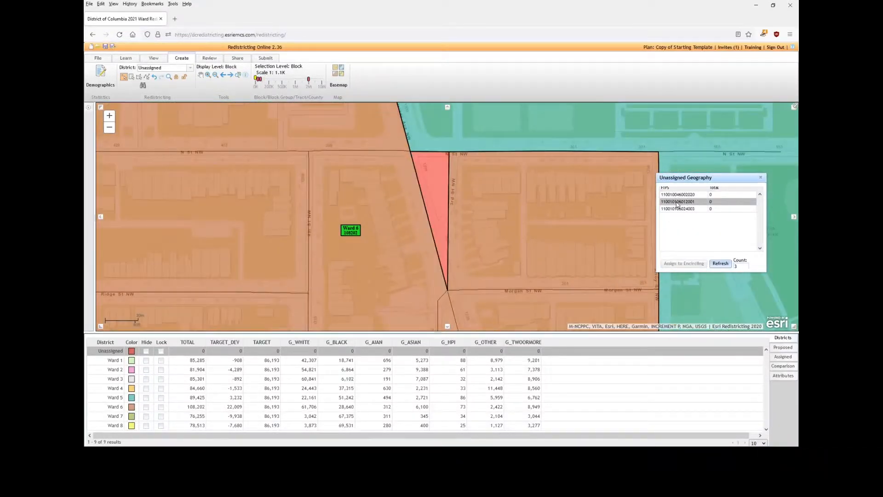
left_click(676, 209)
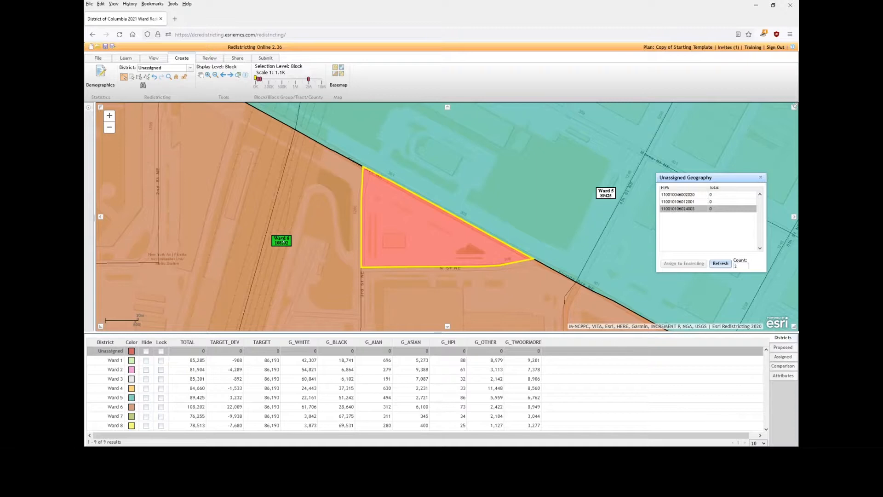
Assign each of the three listed unassigned blocks to Ward 6 by picking it on the map
left_click(118, 406)
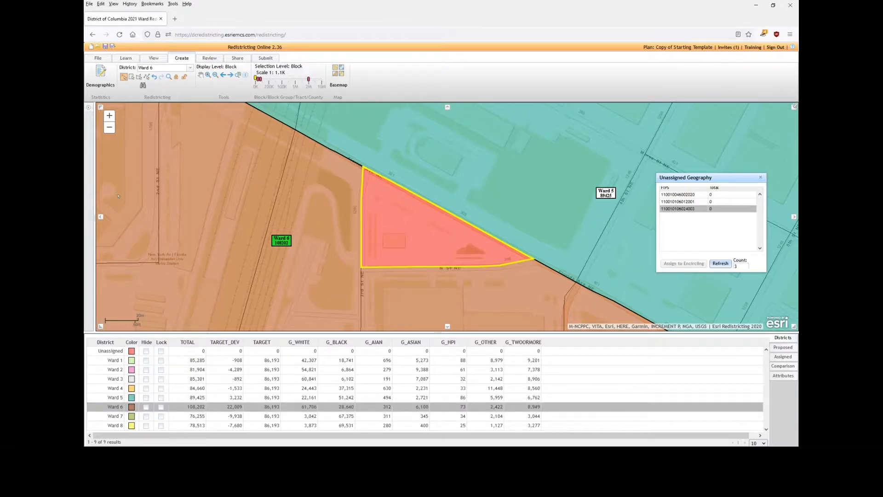
left_click(124, 77)
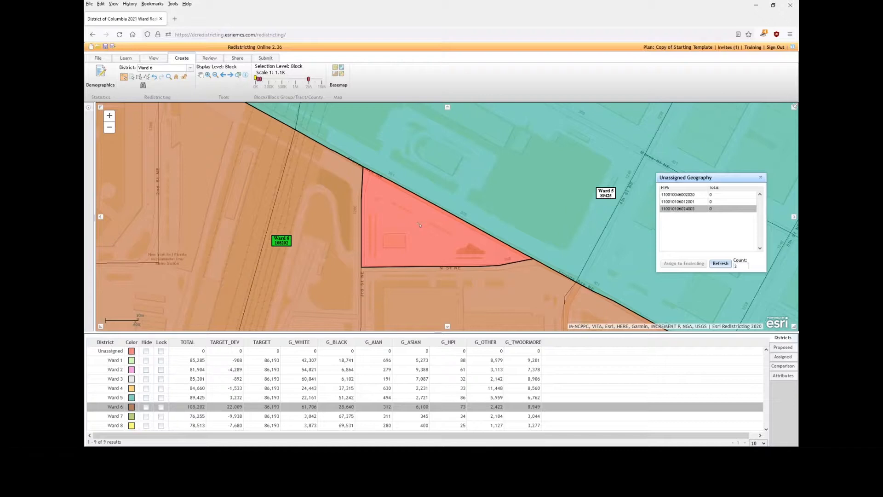
left_click(419, 225)
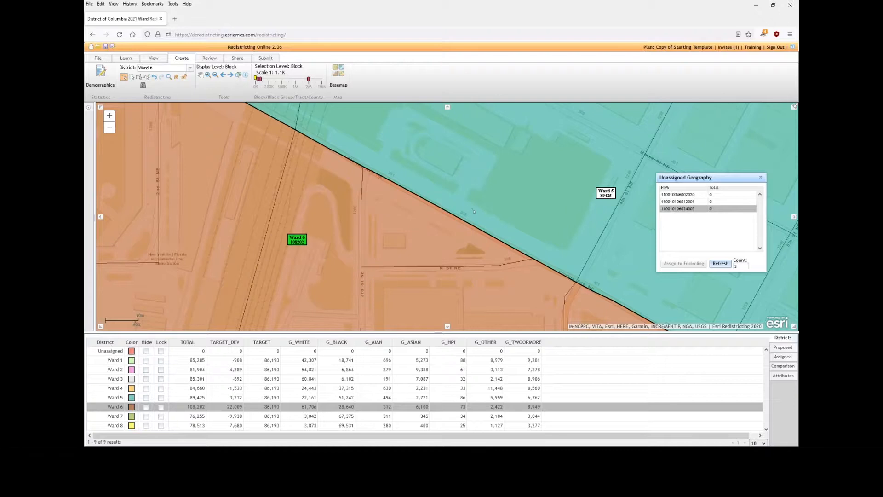
left_click(685, 196)
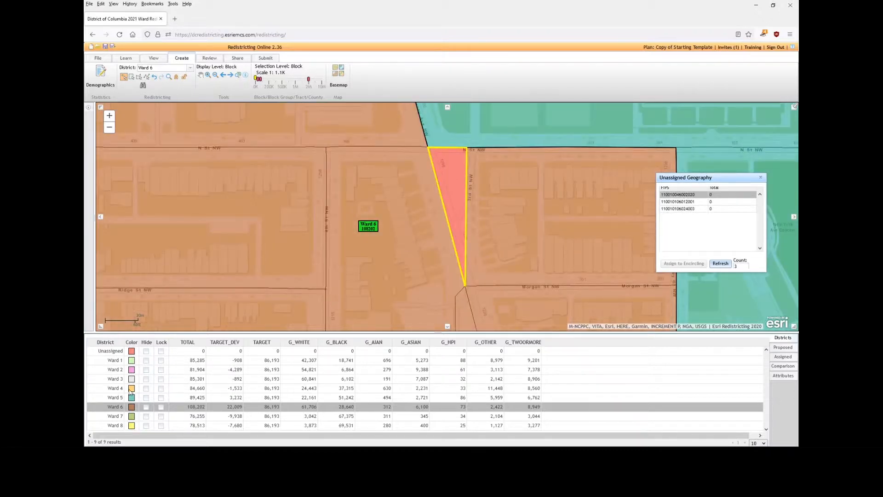
left_click(457, 186)
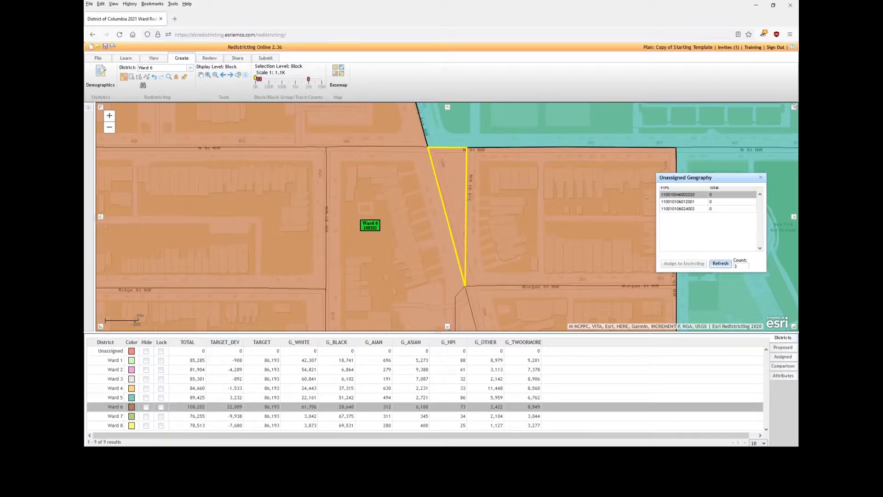
left_click(681, 202)
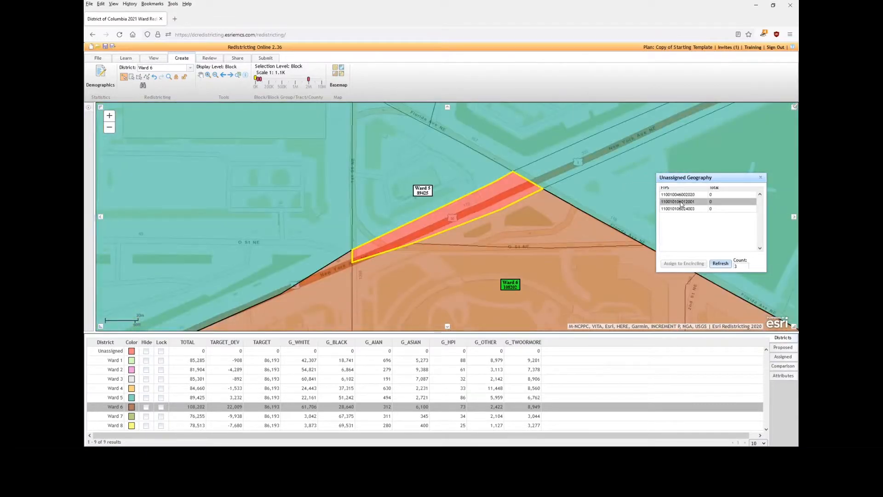
left_click(495, 209)
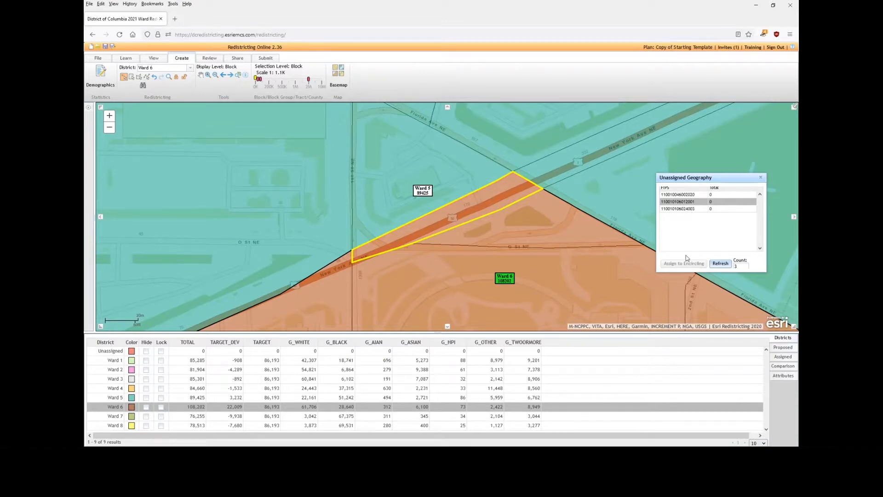
scroll(540, 219, "down", 3)
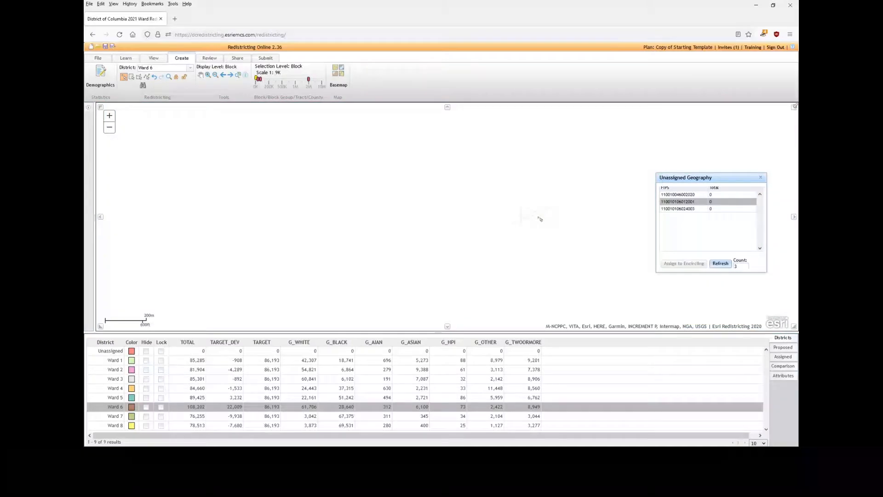
scroll(540, 219, "down", 2)
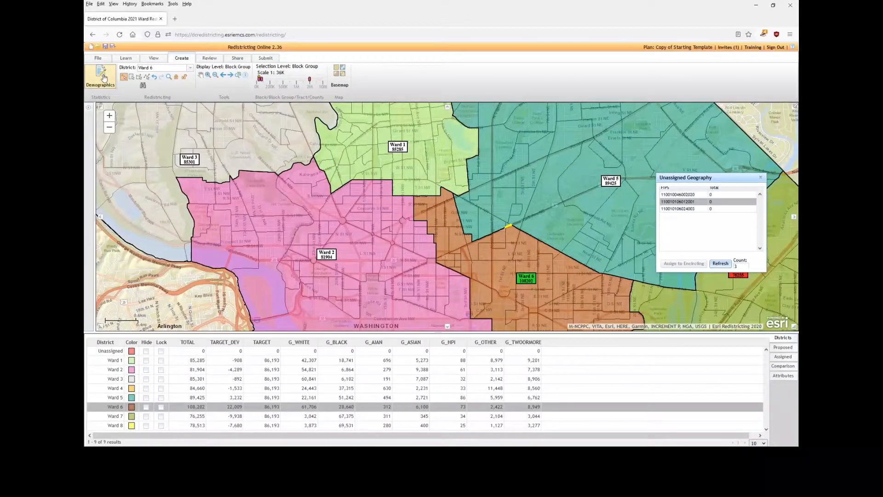
scroll(467, 227, "up", 2)
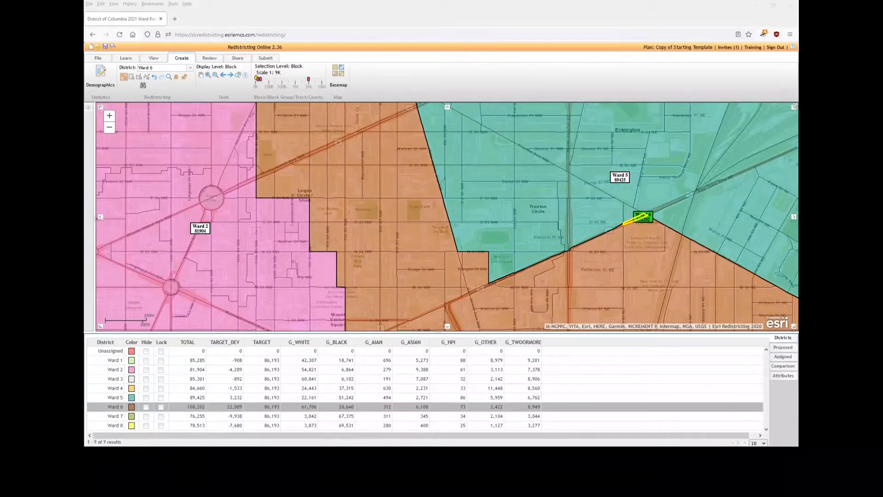
Display the plan histogram and set its demographic to TARGET
left_click(214, 62)
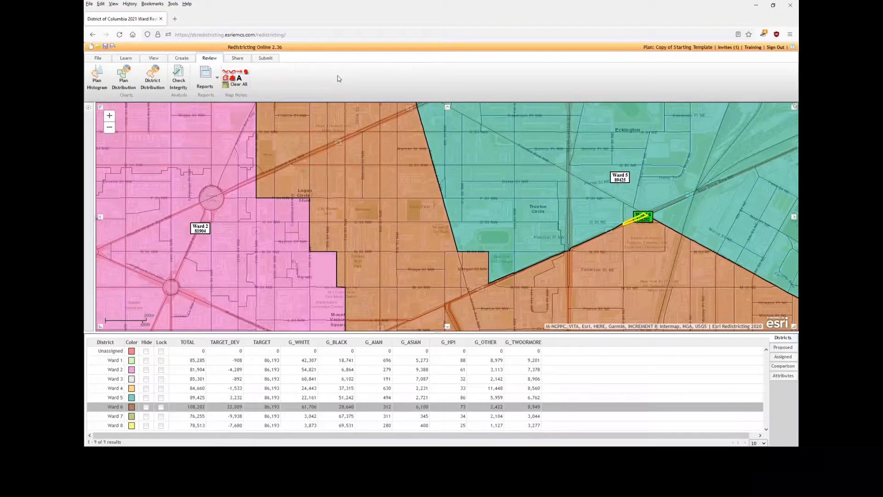
left_click(101, 83)
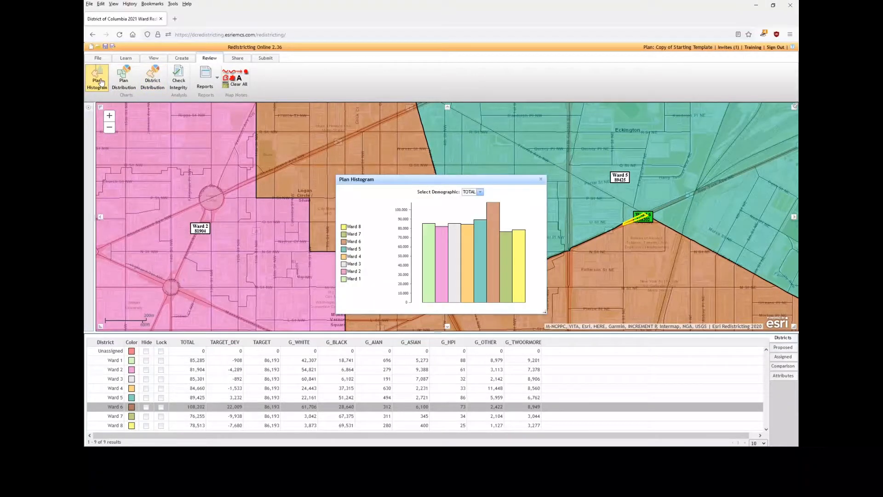
left_click_drag(416, 180, 417, 167)
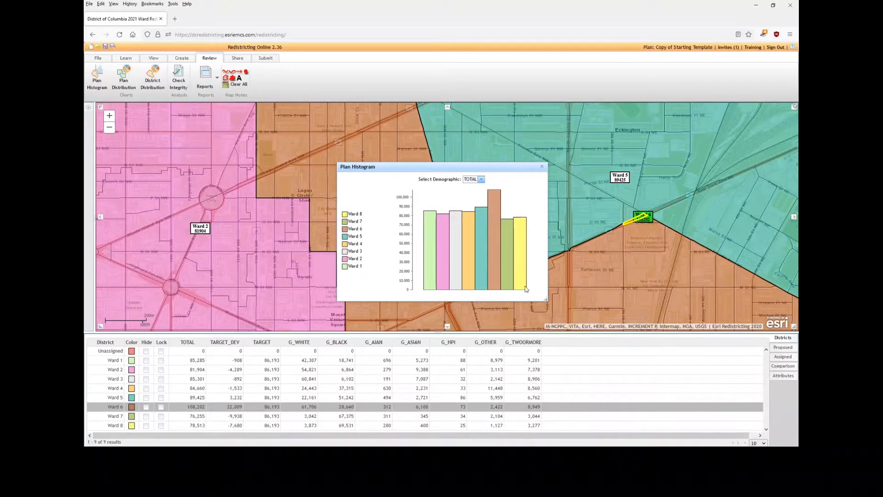
left_click(481, 180)
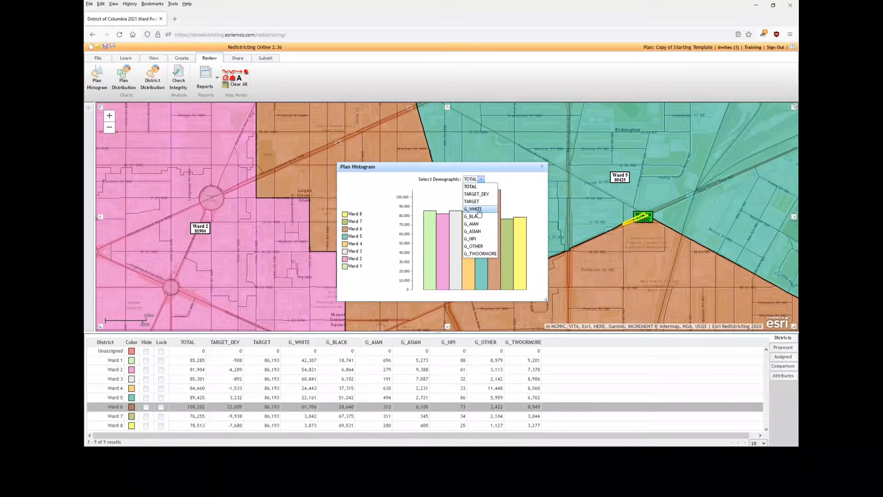
left_click(480, 203)
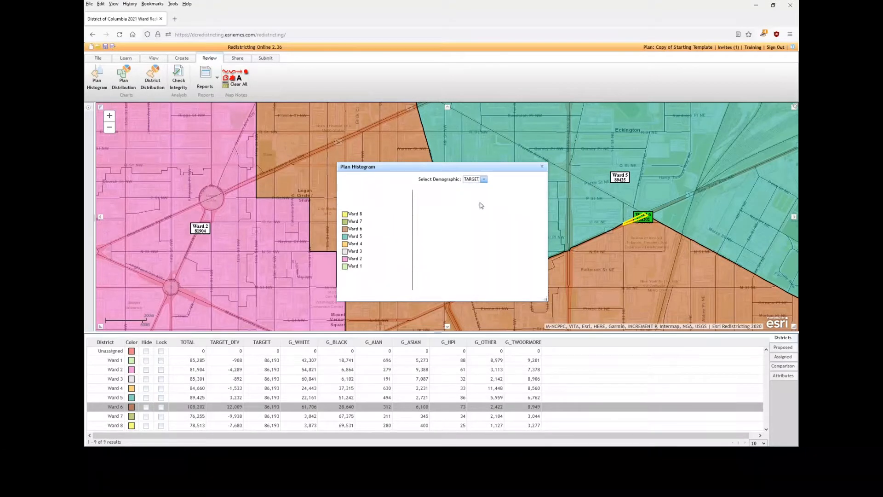
Switch the plan histogram's demographic to G_WHITE, review it, and close the chart
left_click(484, 179)
left_click(481, 210)
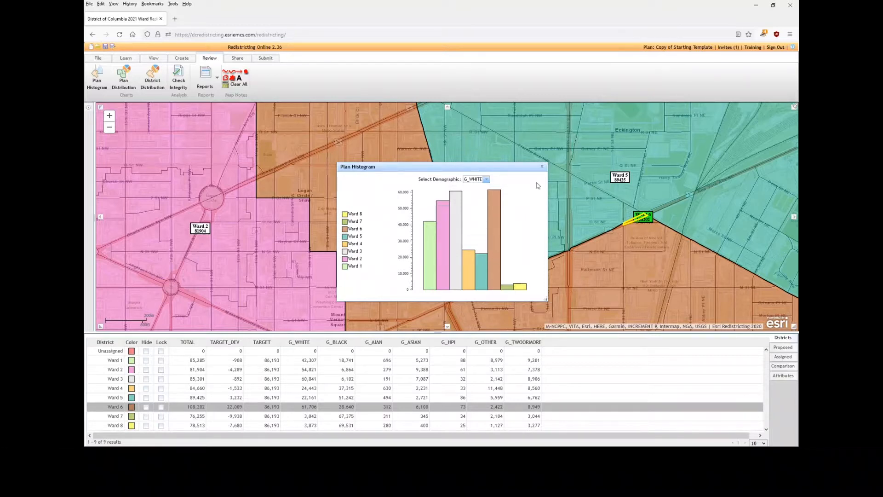
left_click(541, 169)
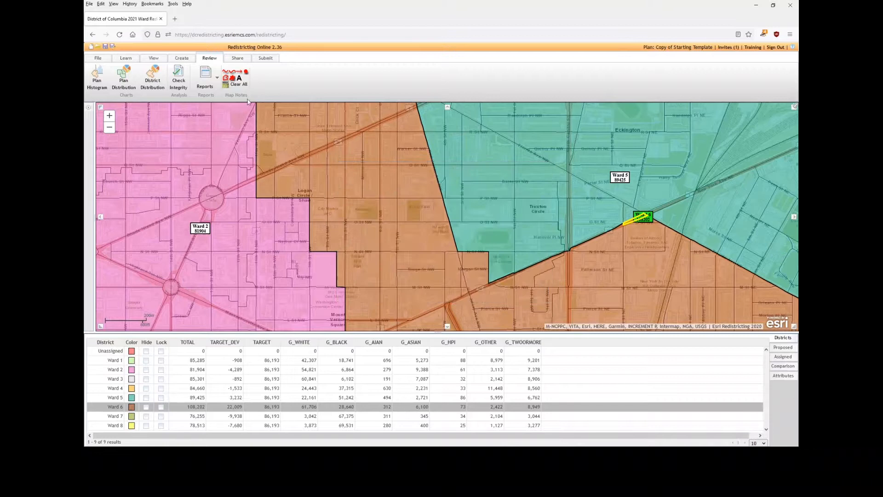
Display the plan distribution pie chart for the G_WHITE demographic, review it, and close the chart
left_click(125, 84)
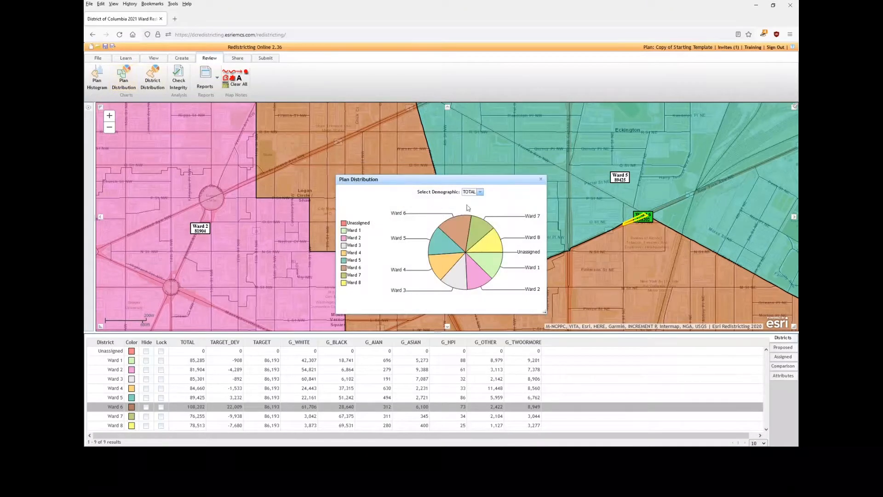
left_click(479, 193)
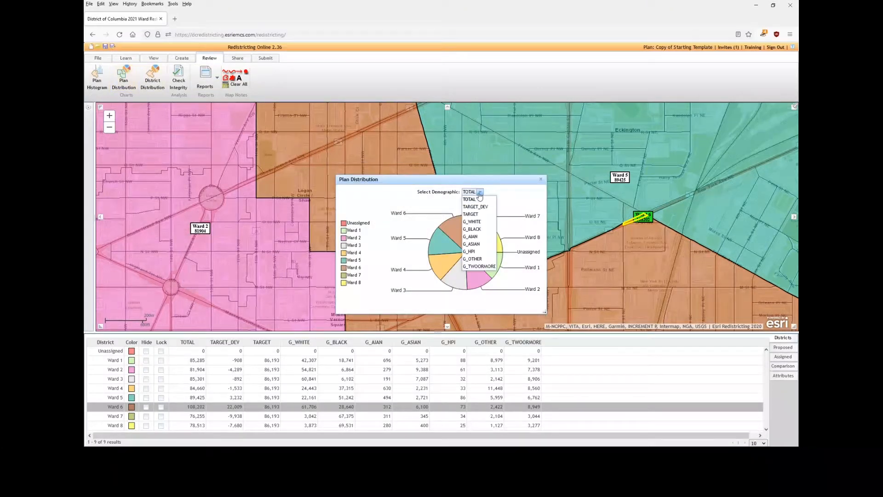
left_click(478, 222)
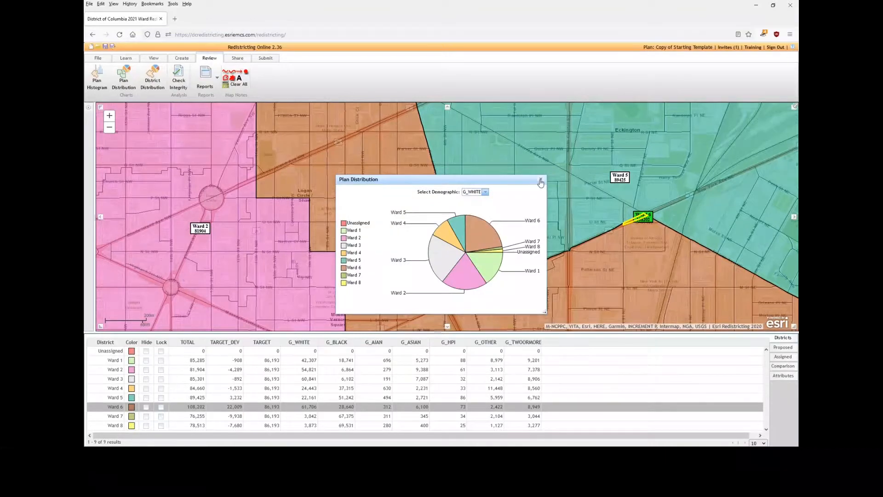
left_click(540, 180)
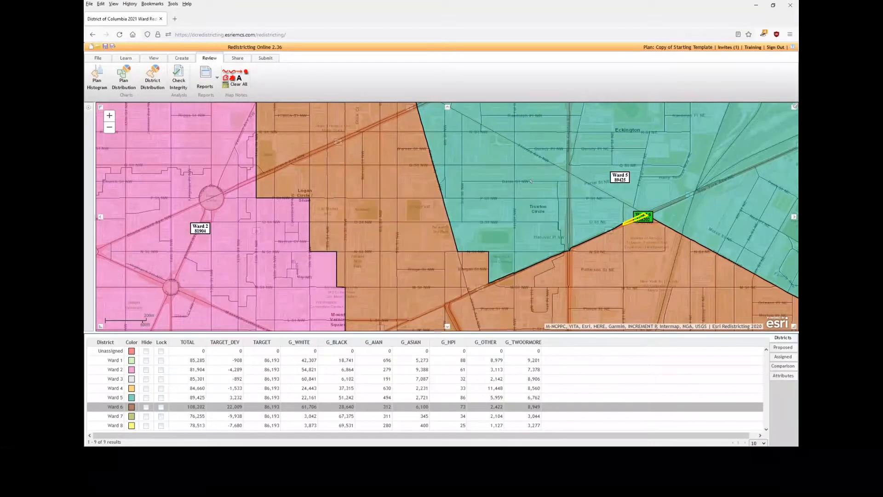
Review the district distribution chart for Ward 2, Ward 3 and Ward 6 in turn, and close it
left_click(153, 79)
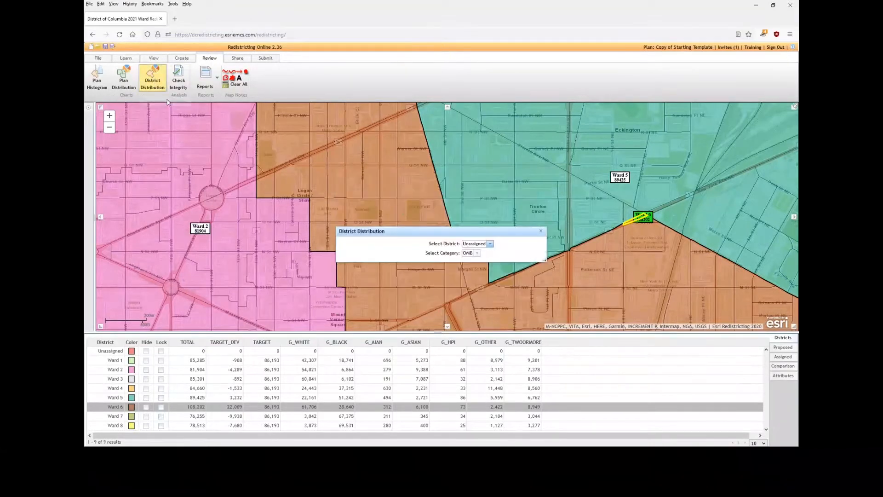
left_click(490, 244)
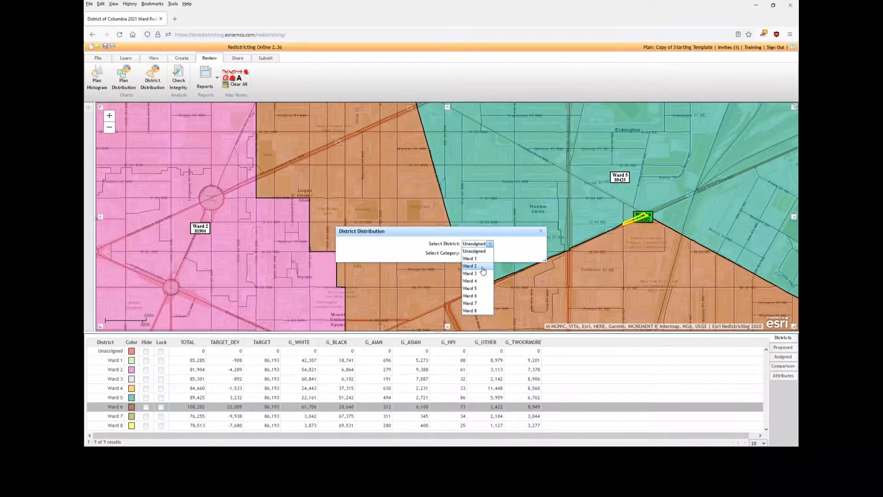
left_click(481, 266)
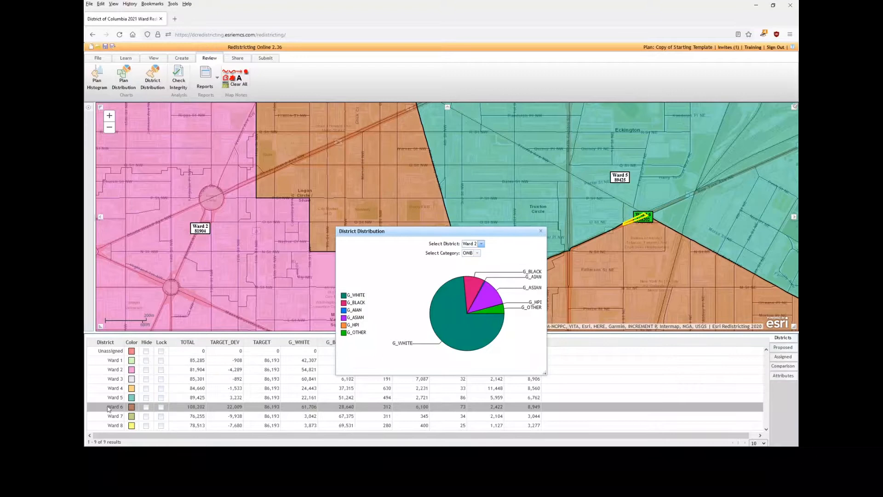
left_click(480, 244)
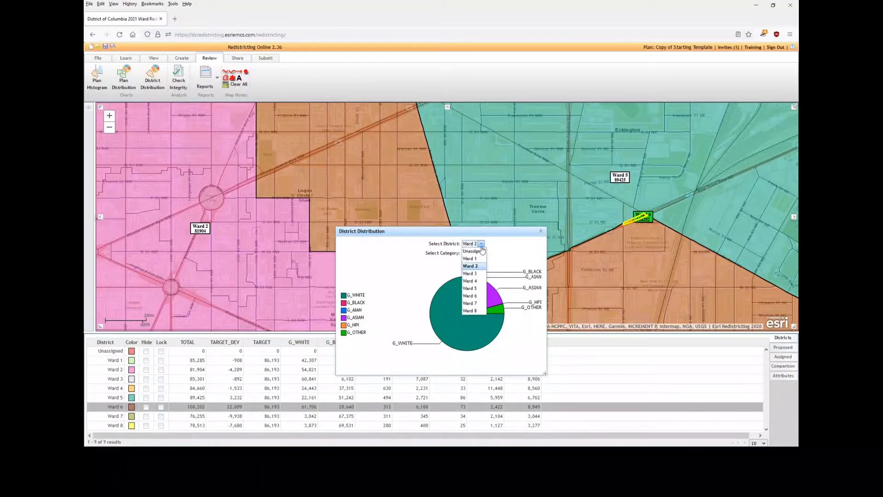
left_click(477, 275)
left_click(481, 243)
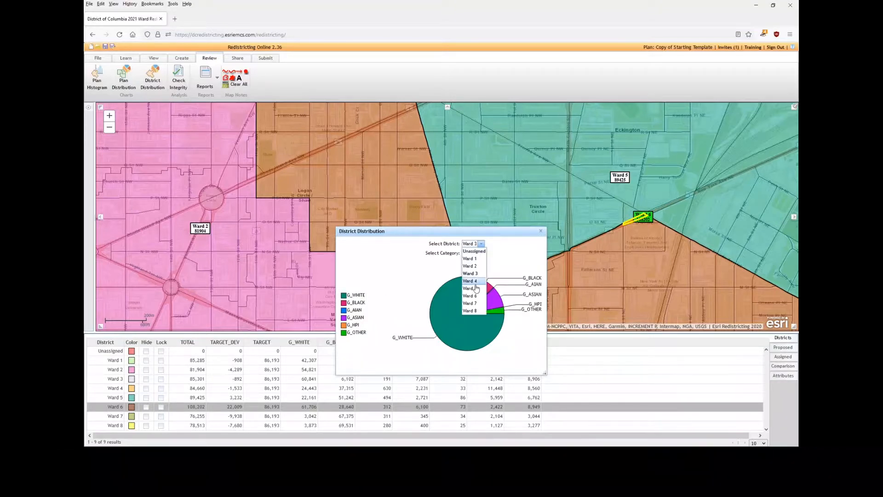
left_click(474, 295)
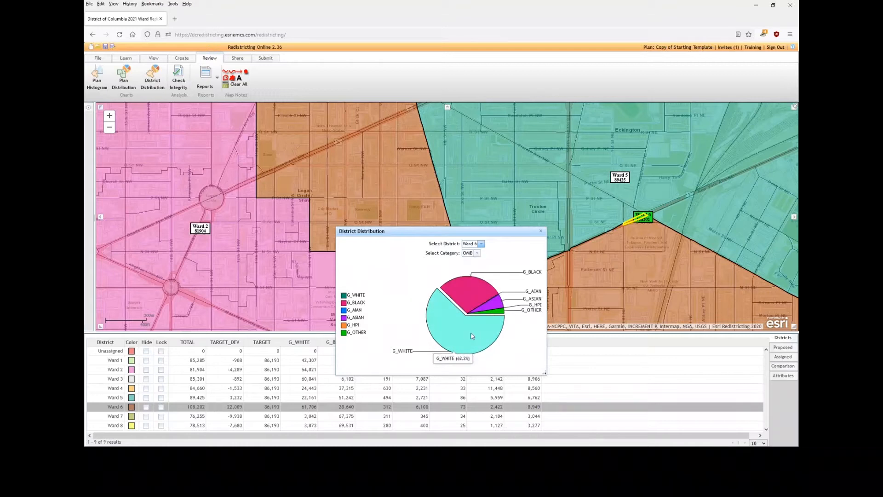
left_click(541, 231)
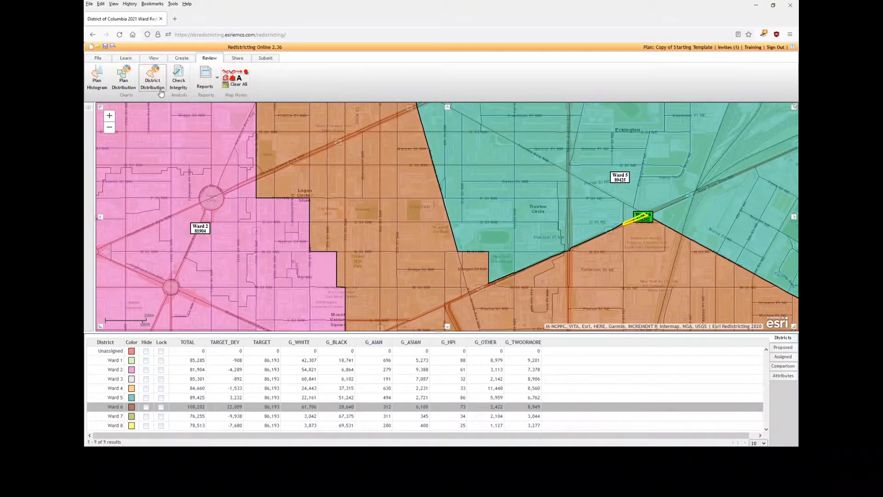
Generate the Population Summary report as a PDF, view it in Adobe Acrobat, and close it without saving
left_click(219, 82)
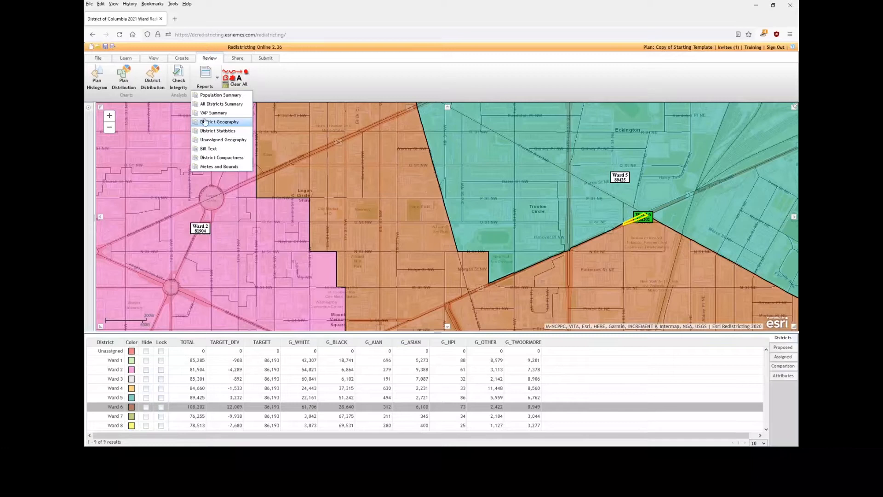
left_click(217, 96)
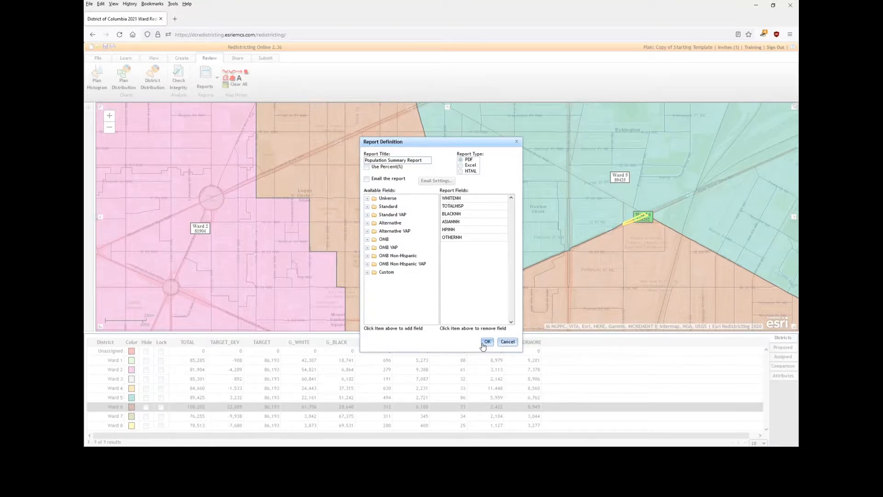
left_click(487, 345)
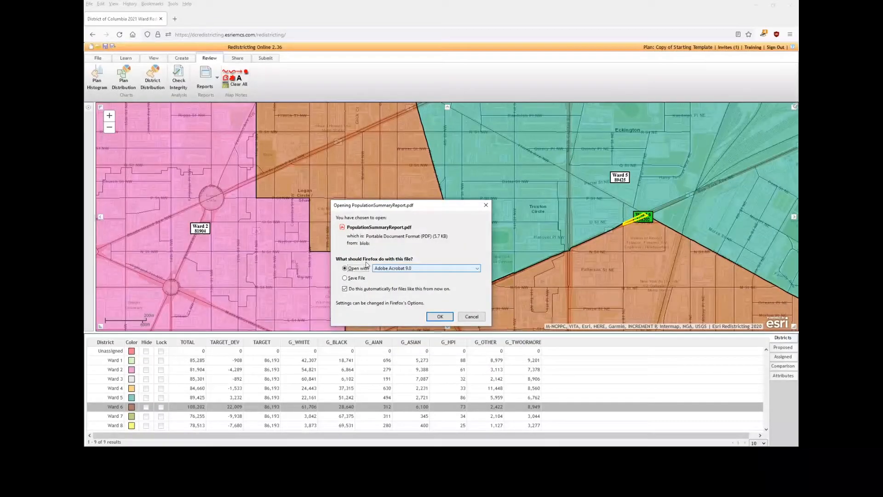
left_click(440, 317)
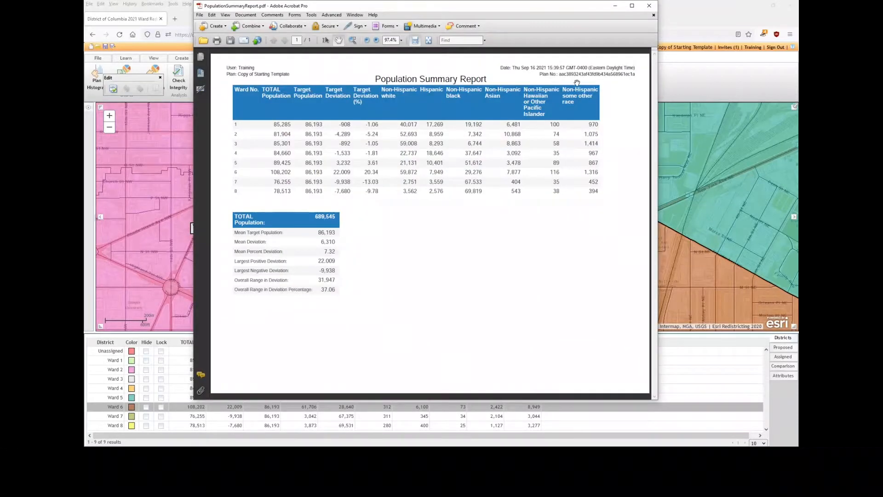
left_click(648, 6)
left_click(473, 220)
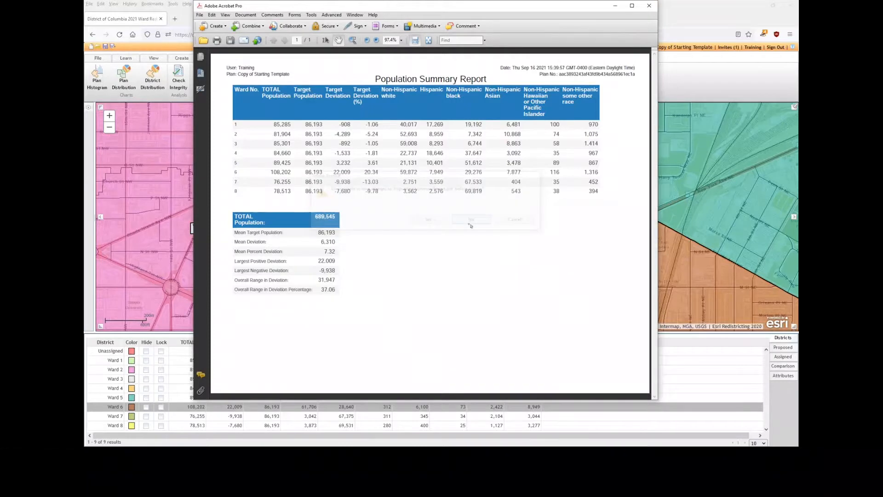
left_click(217, 79)
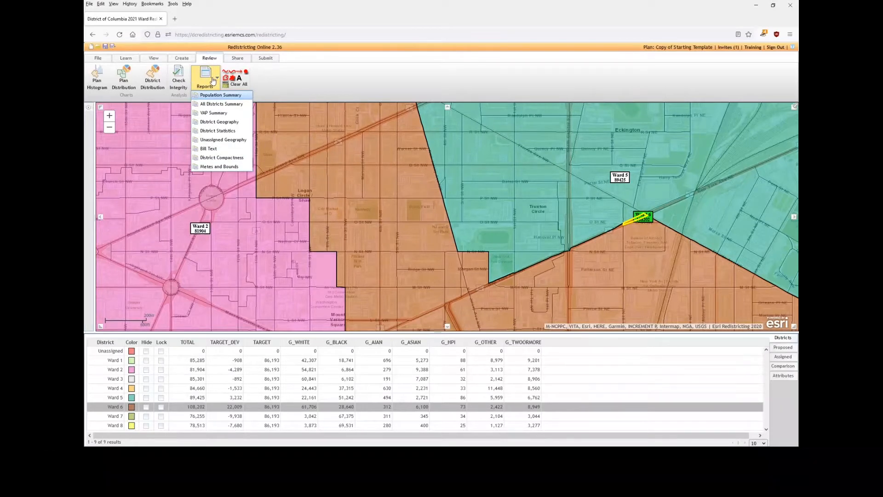
left_click(311, 85)
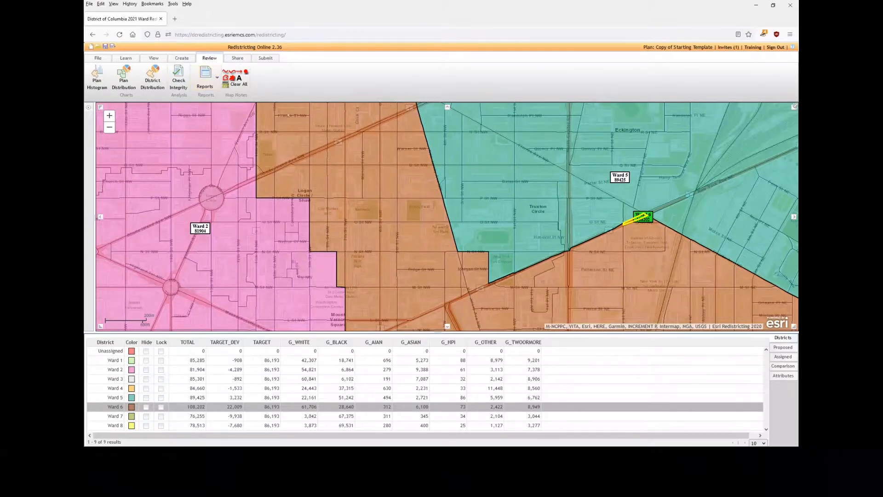
Draw a freehand polygon map note around the northwestern arm of Ward 6, overlapping Wards 1, 2 and 5
scroll(364, 185, "down", 1)
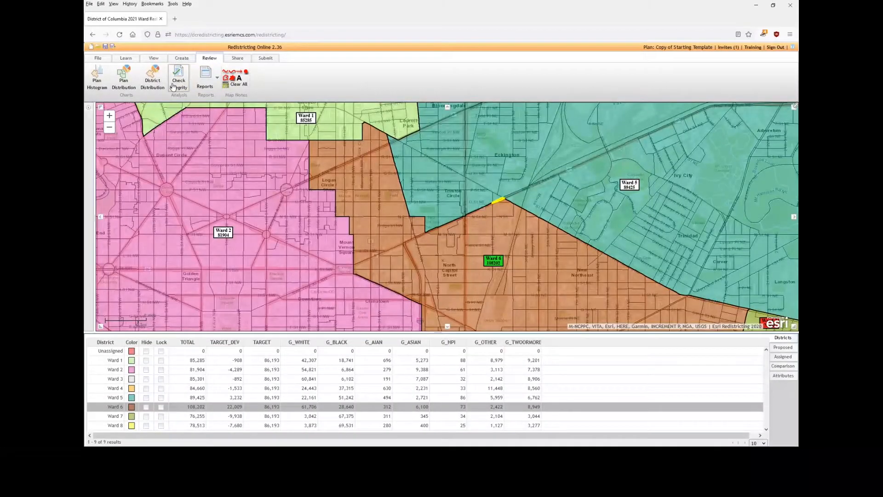
left_click(181, 58)
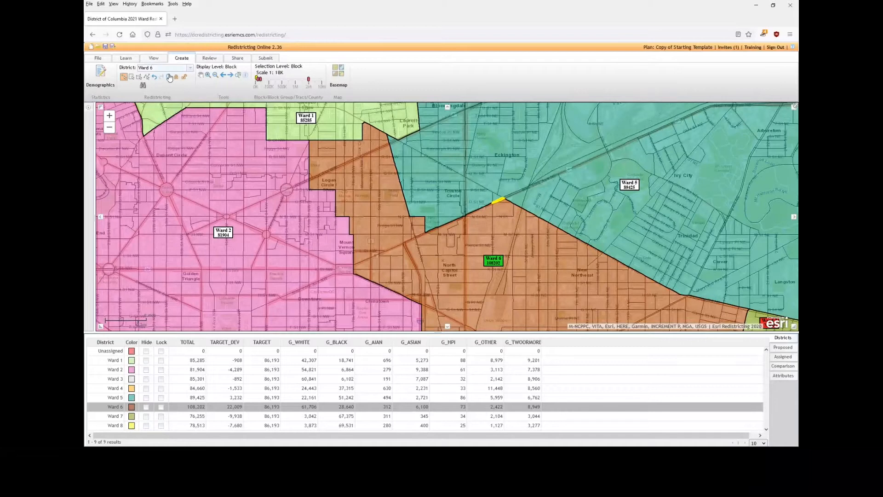
left_click(201, 76)
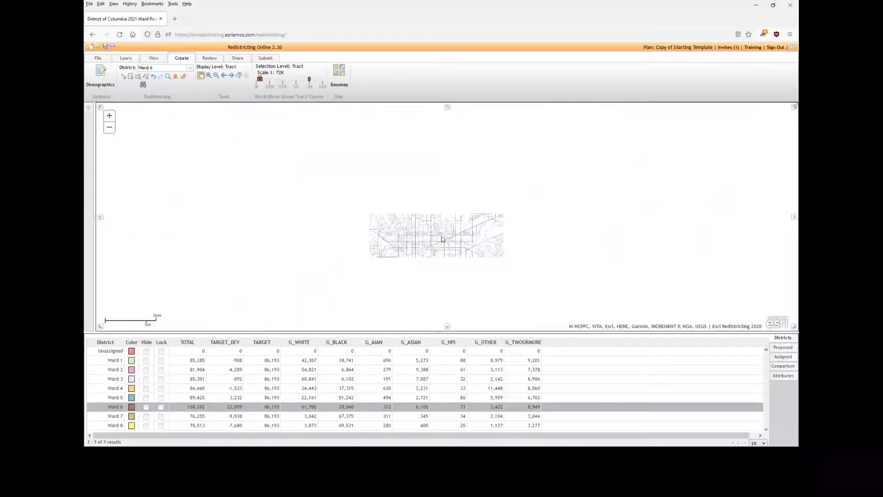
scroll(432, 228, "up", 2)
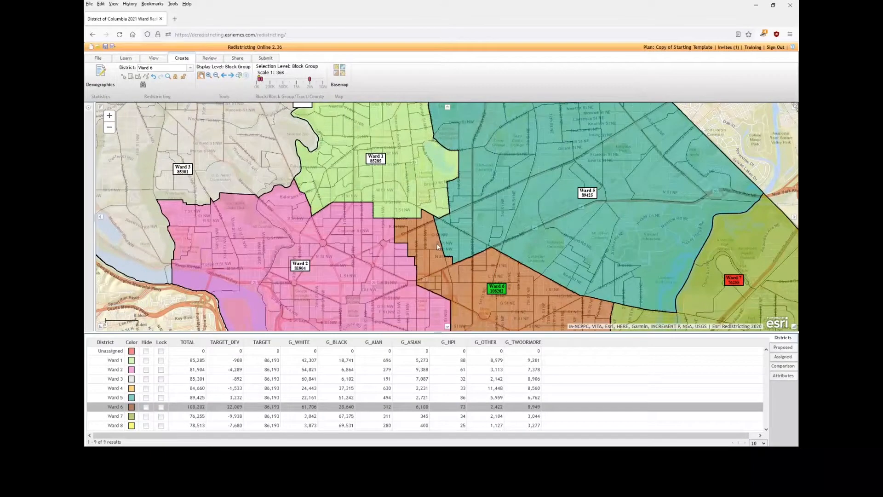
scroll(436, 247, "up", 1)
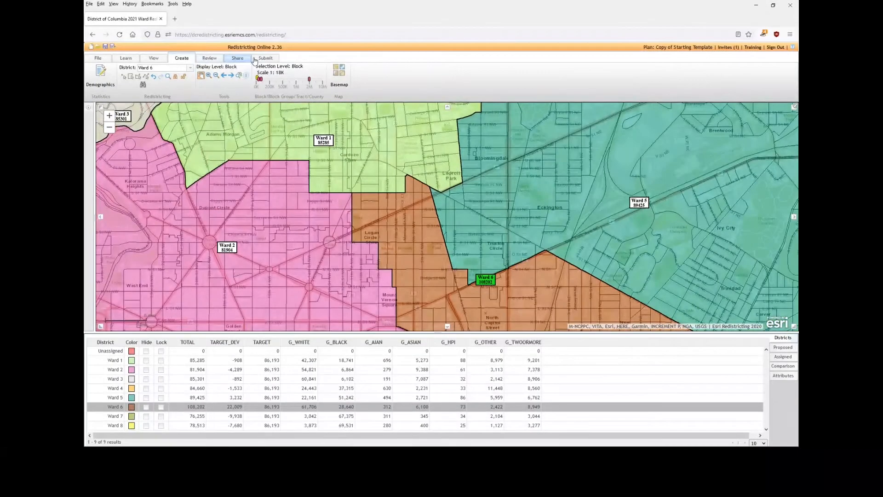
left_click(209, 58)
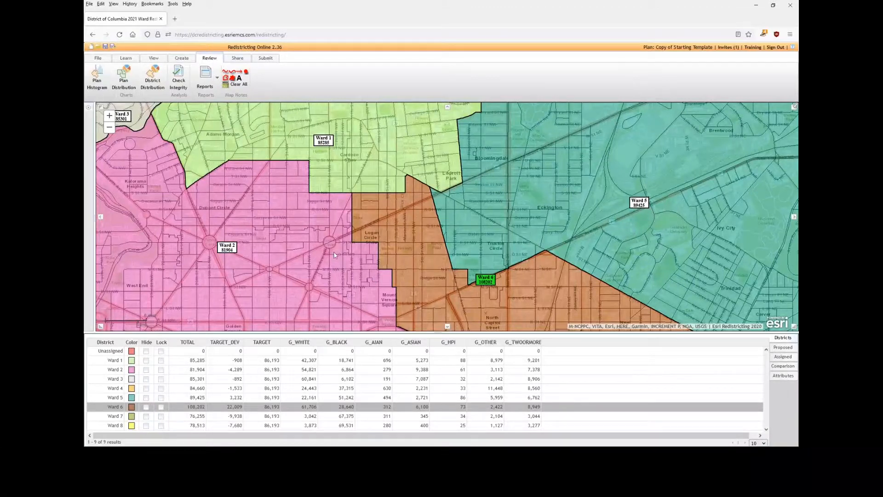
left_click(228, 78)
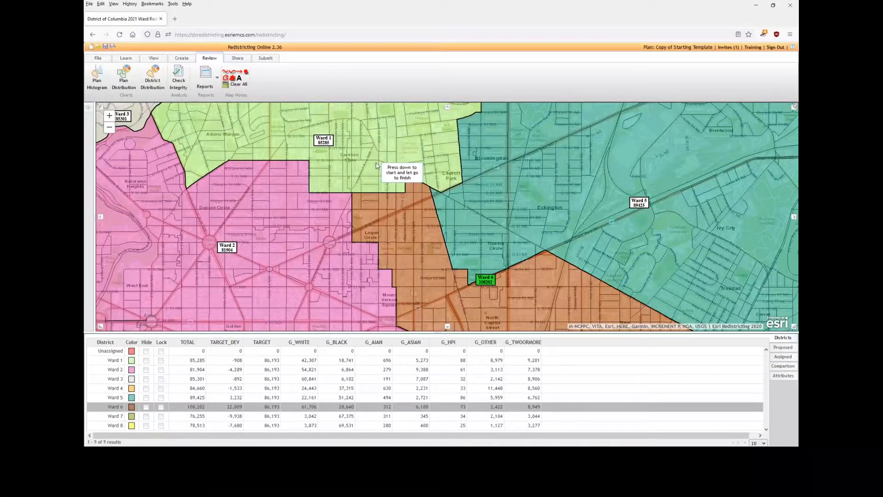
mouse_move(378, 163)
left_mouse_down()
mouse_move(434, 165)
mouse_move(468, 206)
mouse_move(482, 285)
mouse_move(449, 318)
mouse_move(368, 301)
mouse_move(335, 258)
mouse_move(330, 202)
mouse_move(344, 176)
left_mouse_up()
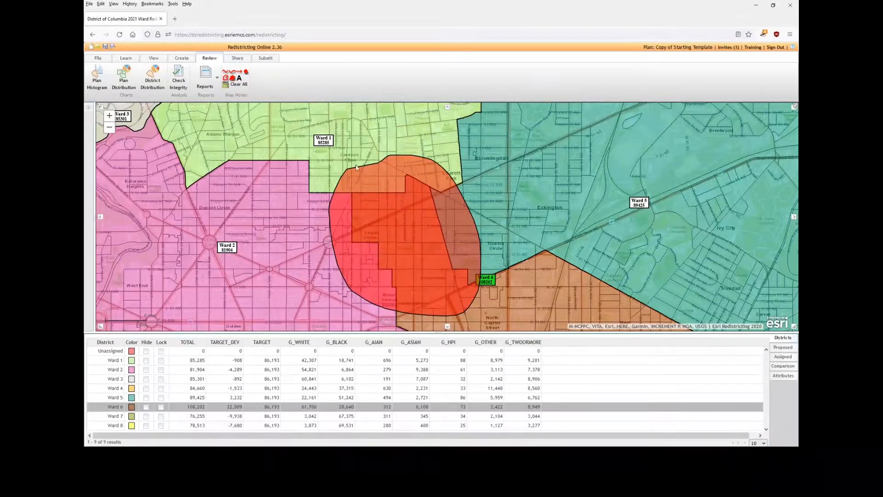
Add the text map note "This is the placewe talkedabout" just above the freehand polygon
left_click(246, 72)
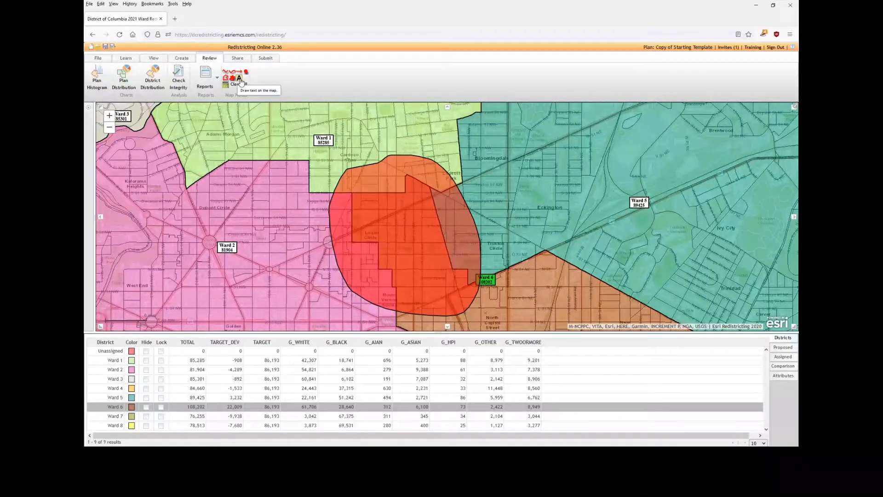
left_click(418, 151)
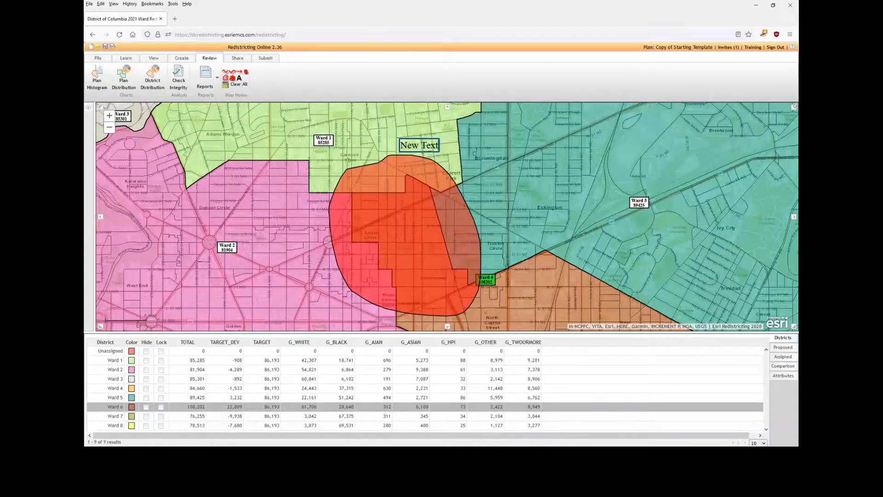
type("This")
key("BackSpace")
key("BackSpace")
key("BackSpace")
key("BackSpace")
key("BackSpace")
key("BackSpace")
key("BackSpace")
key("BackSpace")
key("BackSpace")
key("BackSpace")
key("BackSpace")
key("BackSpace")
type("This is the placewetalkedabout")
key("Return")
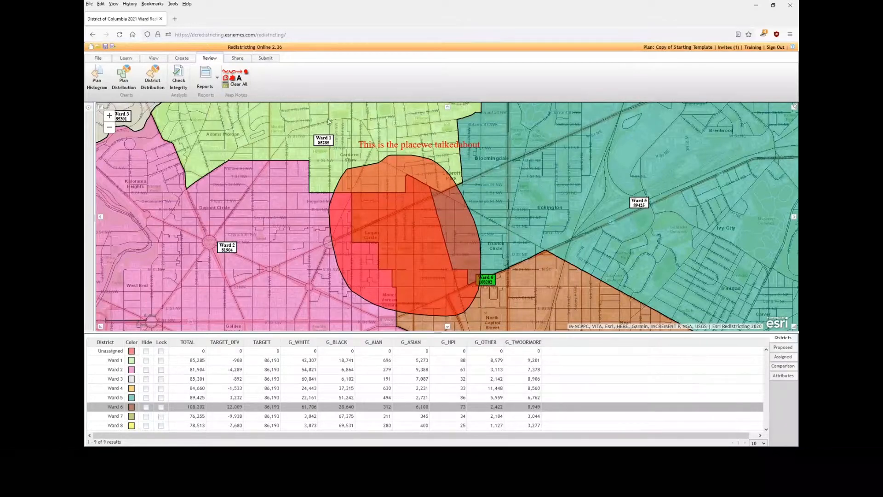
Move the text note east of the freehand polygon so it lies mostly over Ward 5
right_click(424, 147)
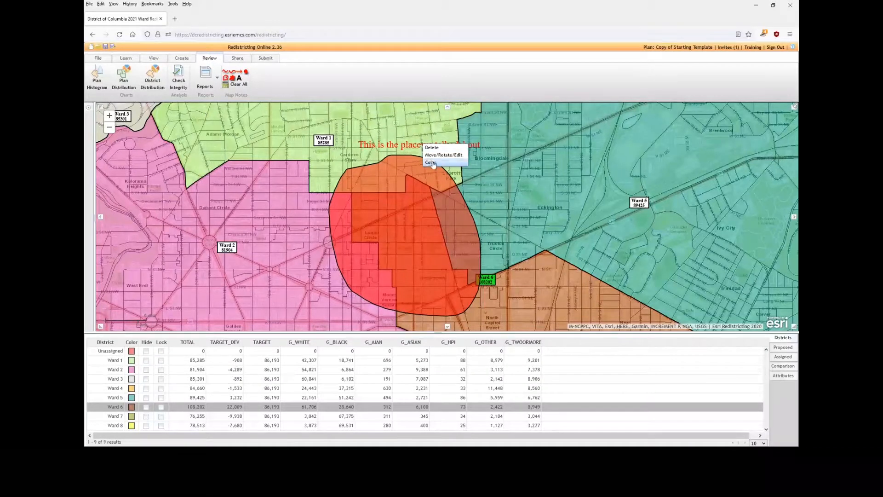
left_click(441, 155)
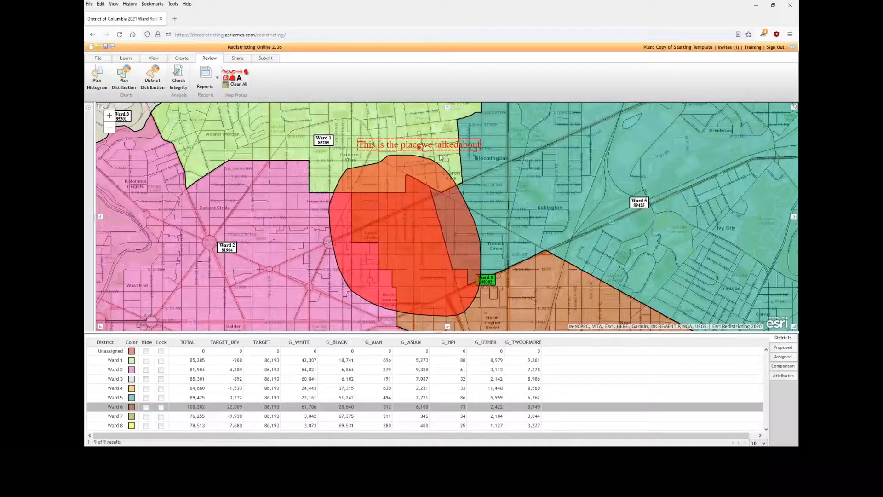
left_click_drag(412, 147, 488, 173)
Change the colour of the text note "This is the placewe talkedabout" to black
right_click(494, 170)
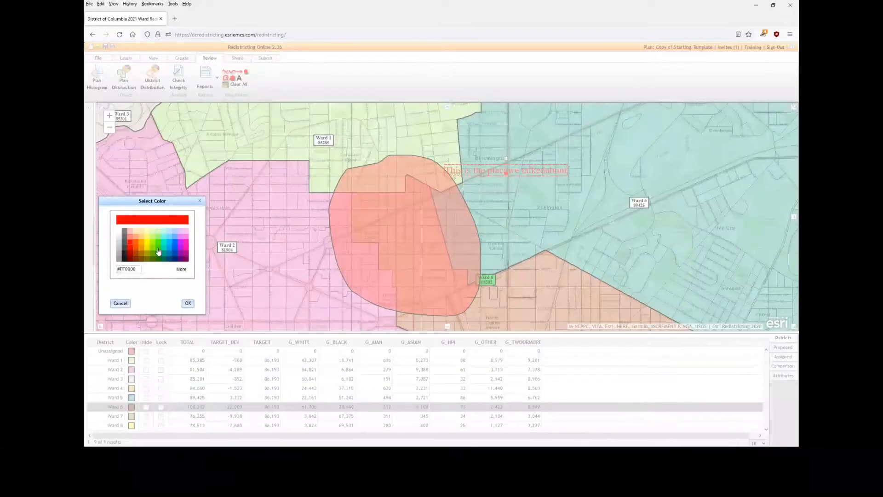
left_click(125, 259)
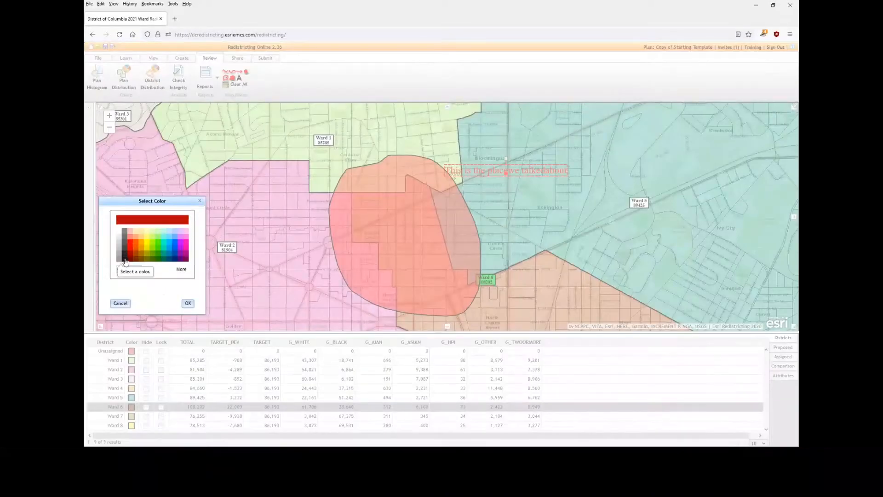
left_click(188, 303)
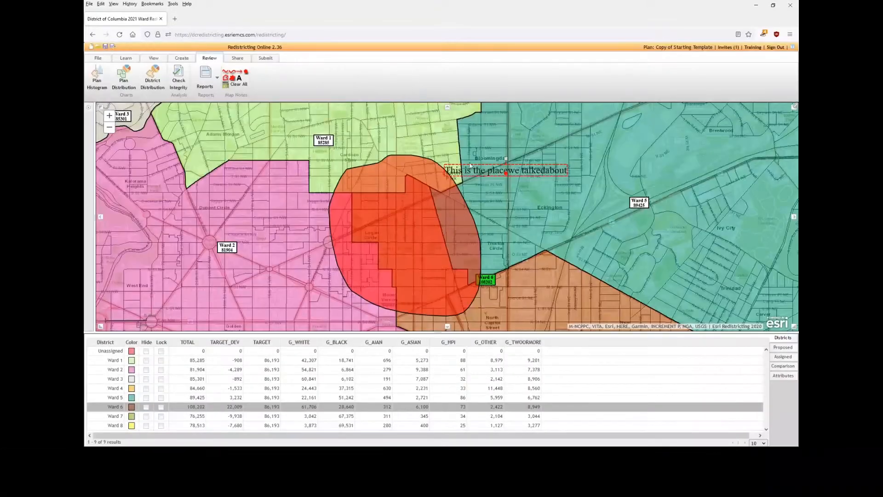
Delete the text note over Ward 5 and clear all remaining map notes
left_click(473, 172)
left_click(488, 179)
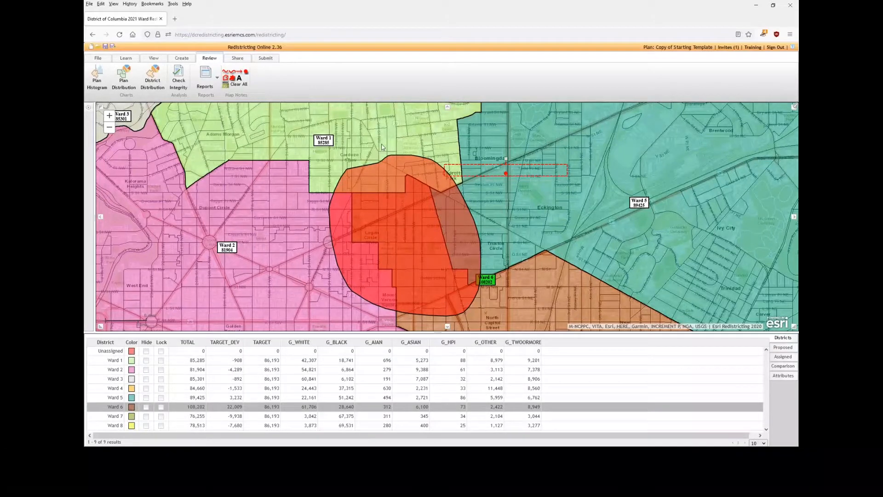
left_click(228, 89)
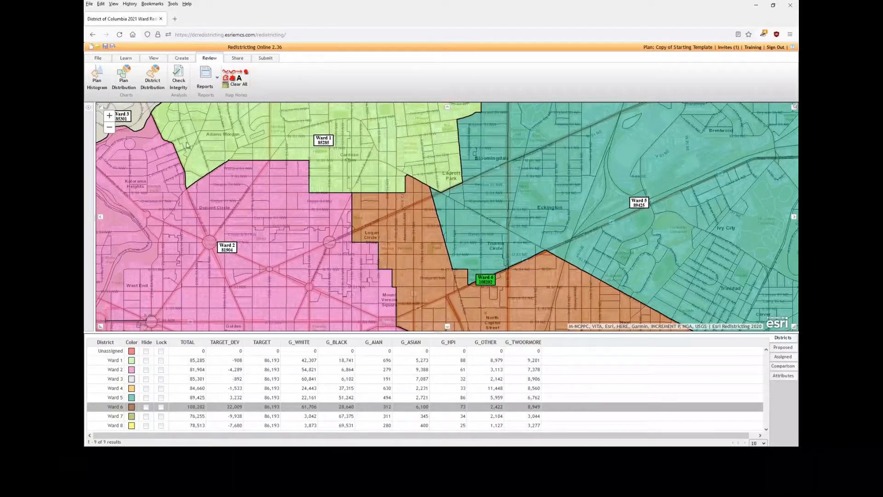
Display the map's layer contents and draw a freehand polygon note around the northwestern arm of Ward 6, overlapping Wards 1, 2 and 5
left_click(89, 111)
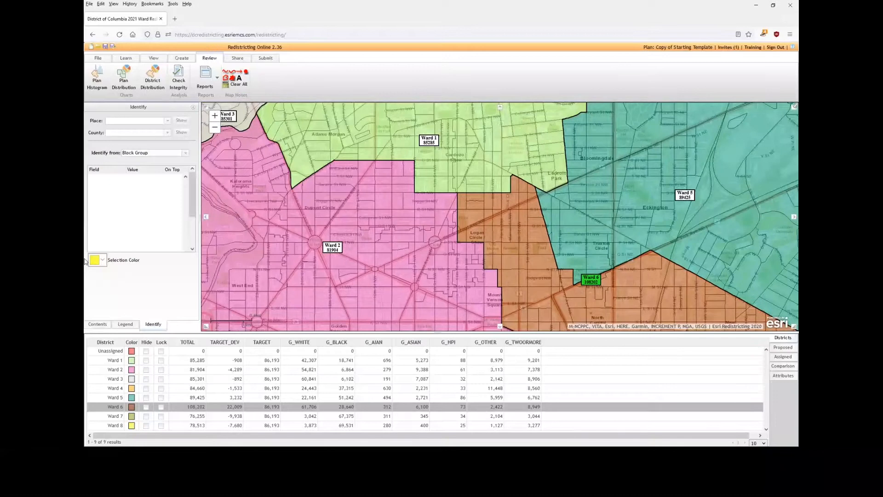
left_click(98, 324)
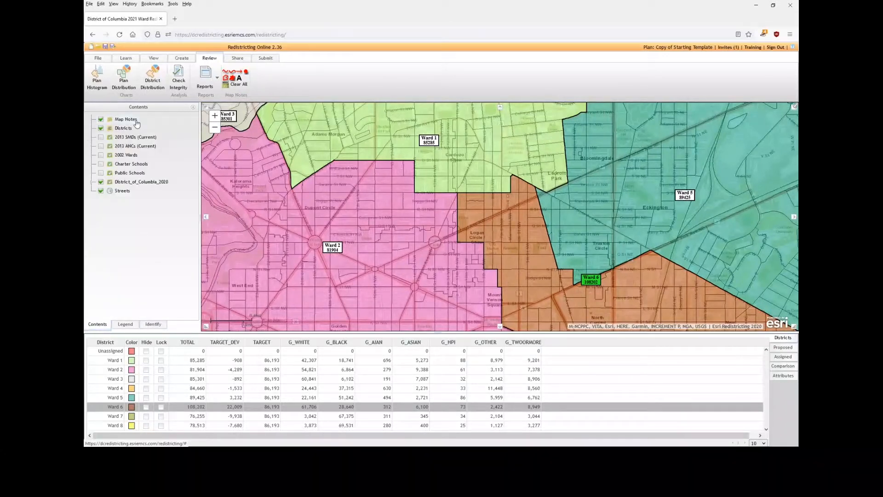
left_click(233, 78)
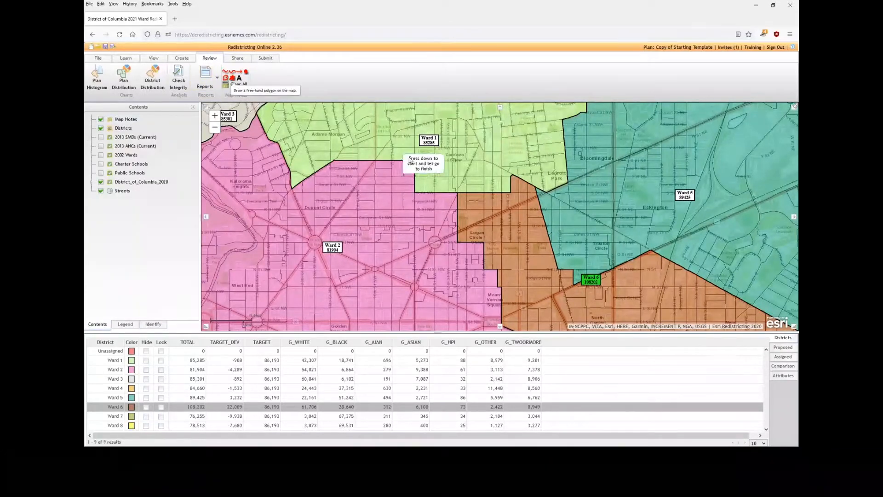
mouse_move(454, 160)
left_mouse_down()
mouse_move(572, 191)
mouse_move(529, 290)
mouse_move(446, 248)
mouse_move(430, 202)
left_mouse_up()
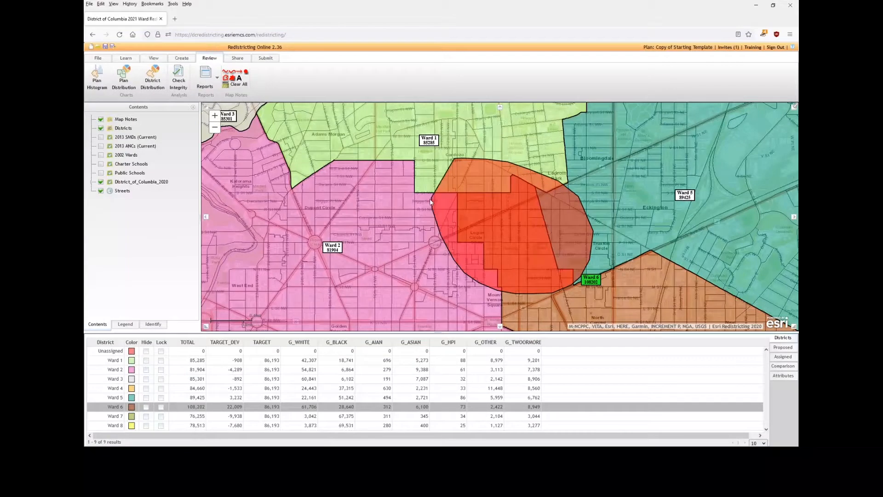
Toggle the Map Notes layer off and on several times, leaving it visible
left_click(102, 120)
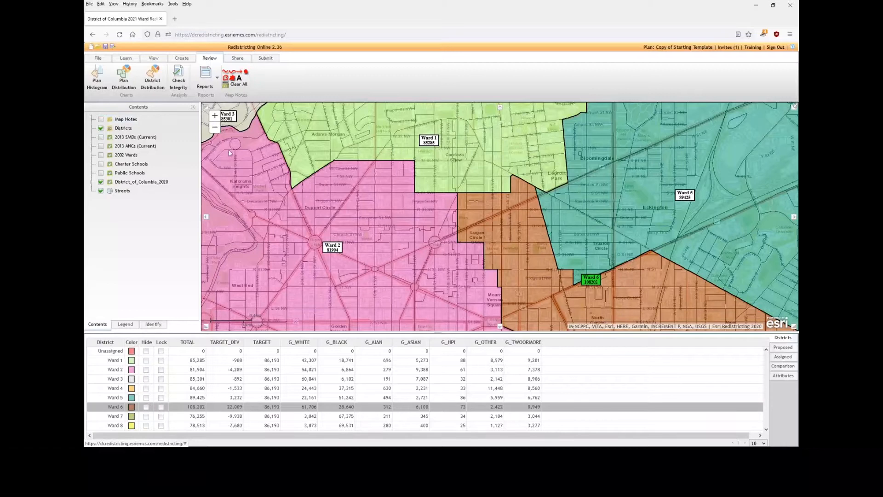
left_click(101, 120)
left_click(101, 120)
left_click(101, 120)
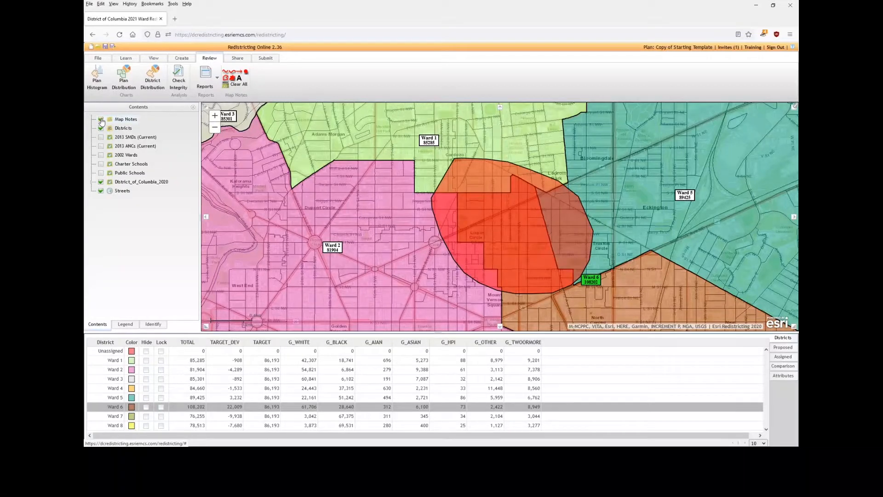
left_click(101, 121)
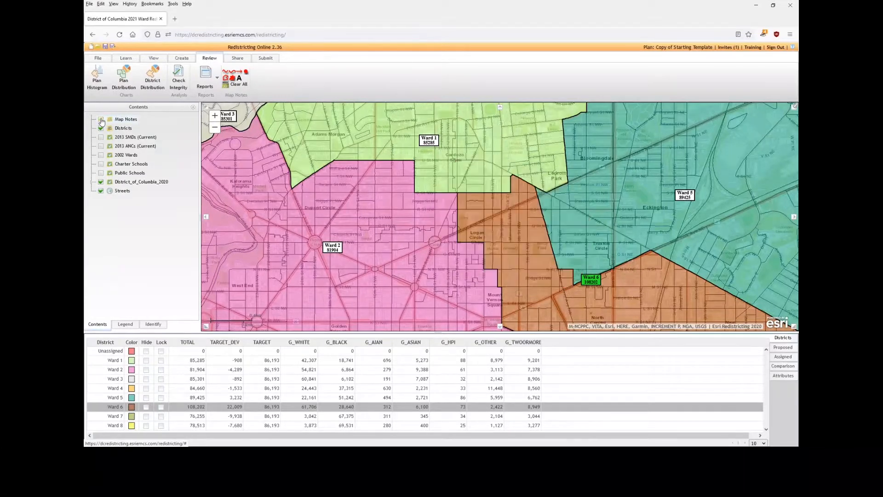
left_click(101, 120)
left_click(101, 120)
left_click(102, 120)
left_click(101, 120)
left_click(101, 120)
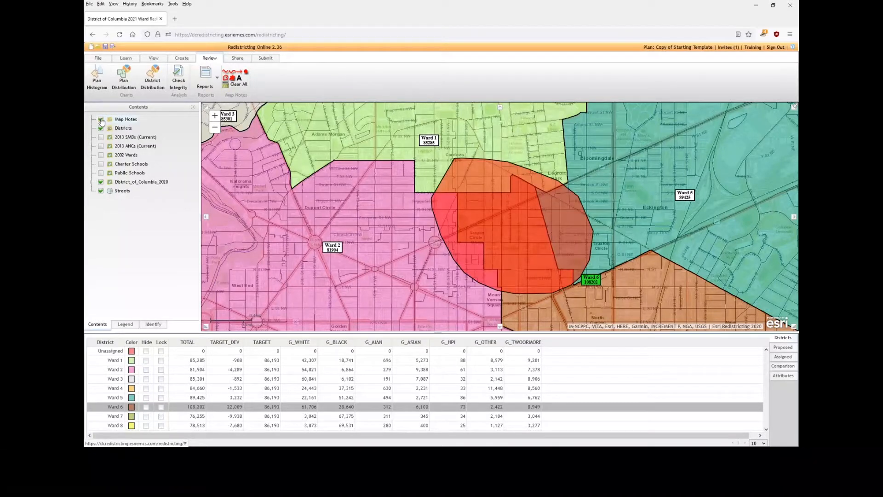
Clear all map notes and collapse the layer contents
left_click(238, 85)
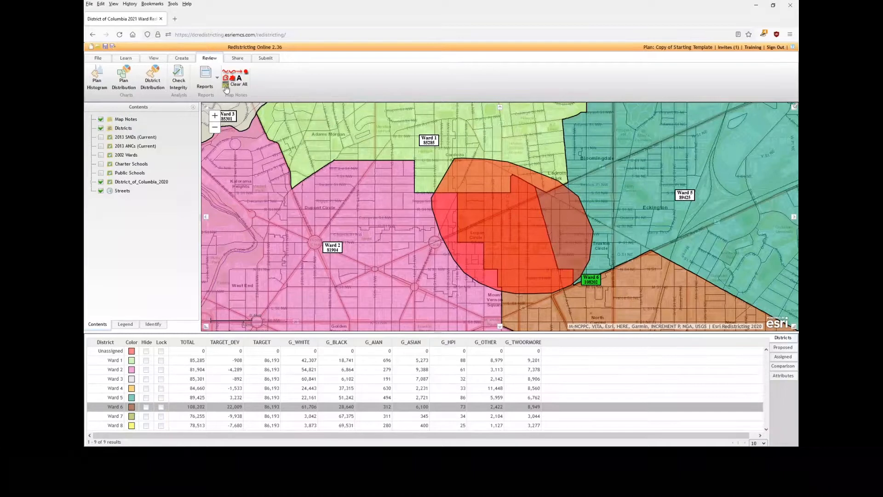
left_click(192, 107)
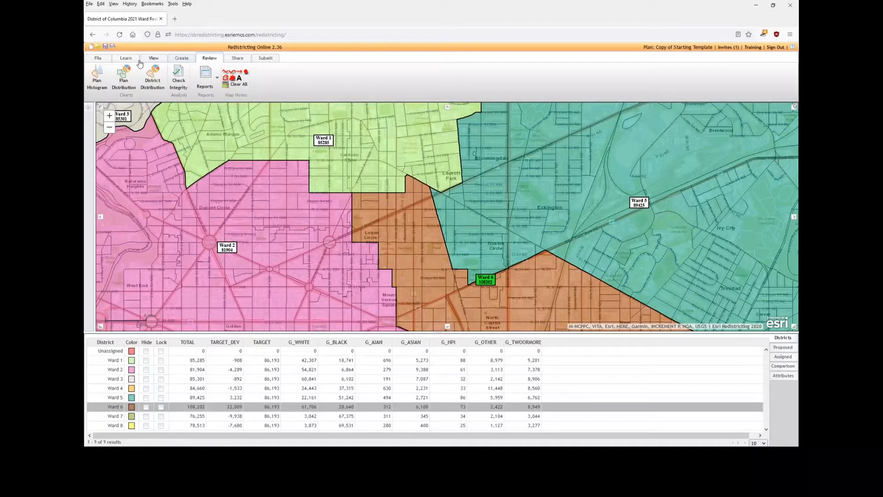
Run the plan integrity check and review the listed tests, from dual assignment to connectivity
left_click(179, 83)
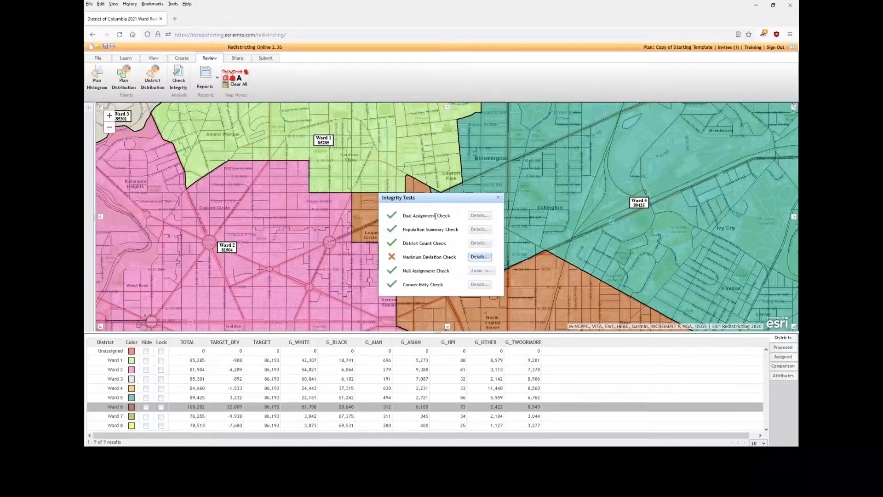
left_click_drag(460, 199, 432, 189)
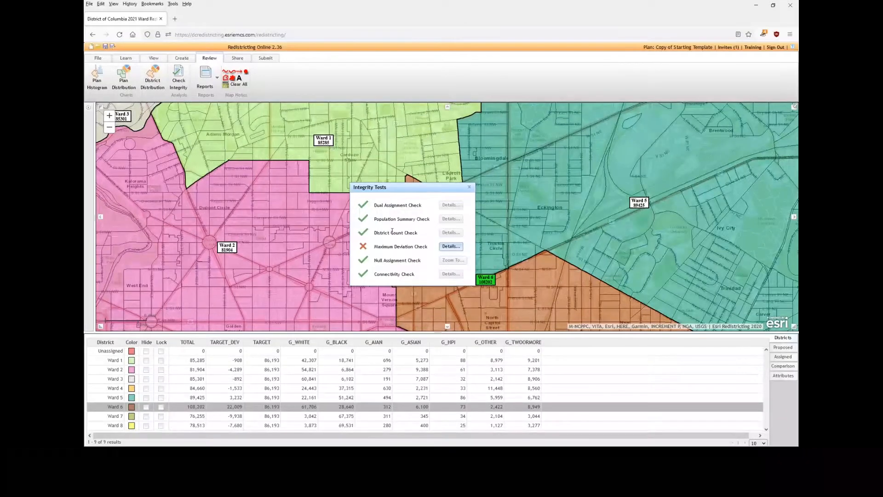
left_click_drag(380, 233, 409, 238)
left_click(396, 247)
Examine the Maximum Deviation Check details for the flagged wards, then close the details and the integrity tests
left_click(451, 248)
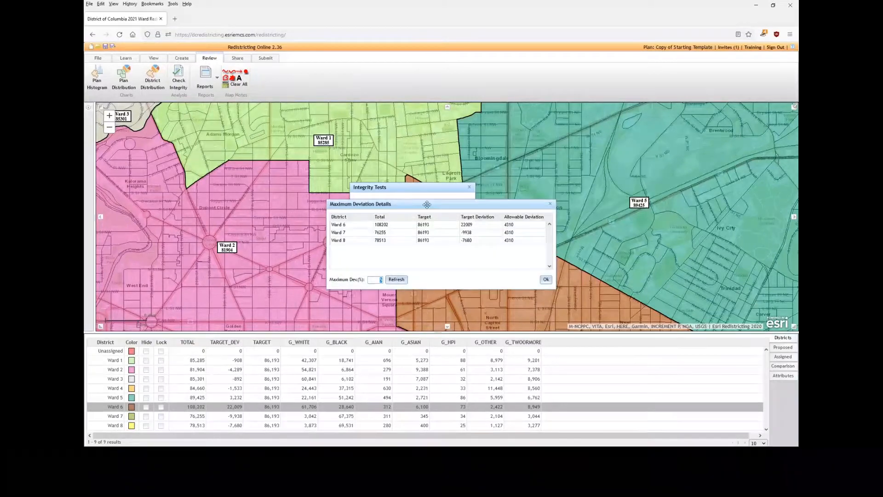
left_click_drag(427, 205, 577, 118)
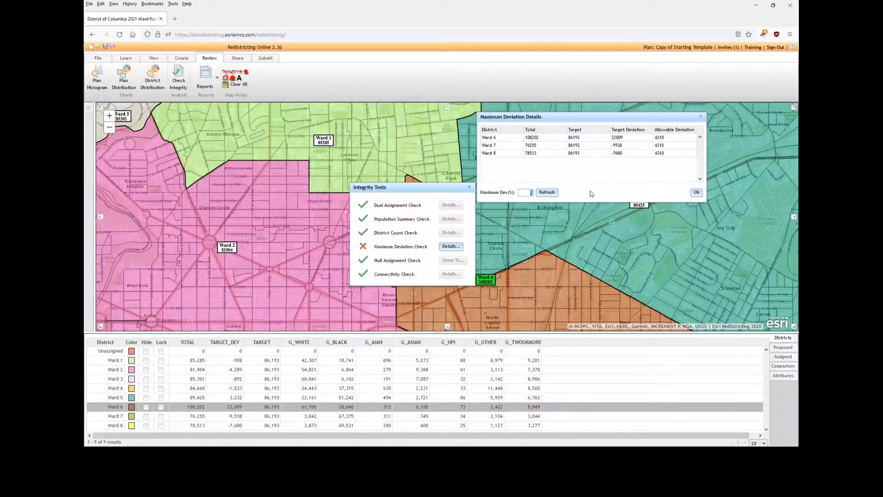
left_click(696, 193)
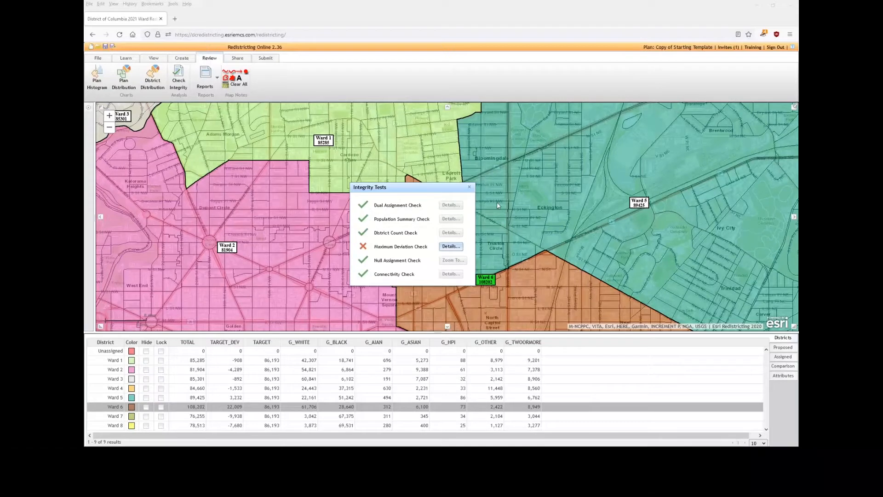
left_click(469, 187)
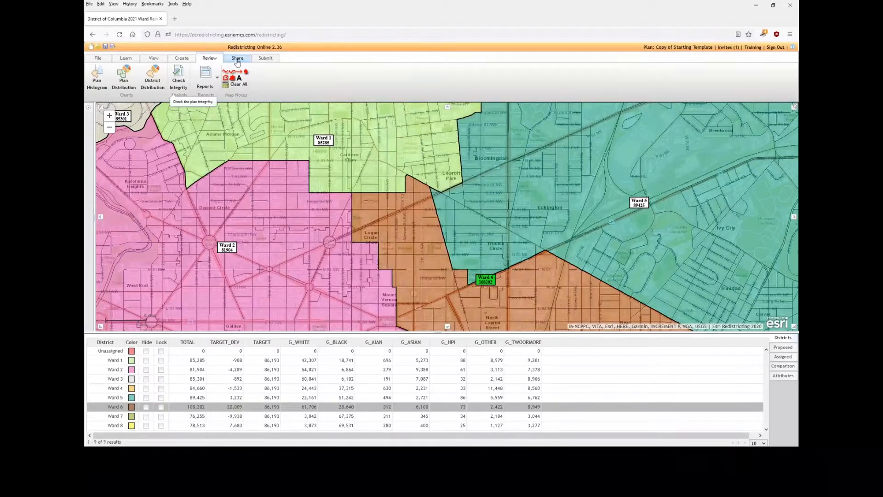
Attach the file ZoningCopy.shx from the Temporary folder to the plan
left_click(238, 59)
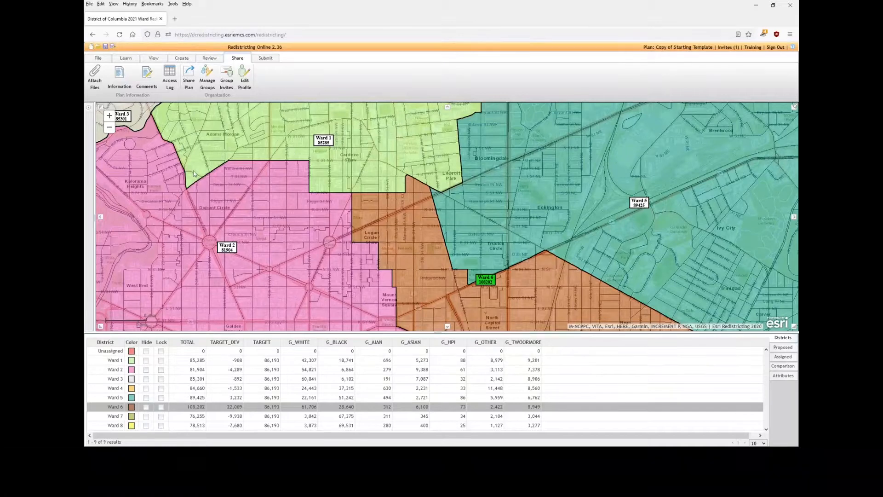
left_click(99, 87)
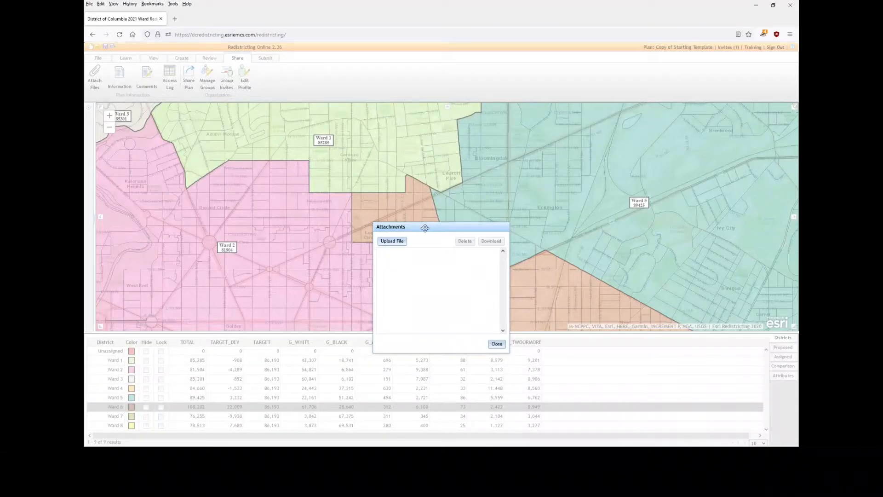
left_click_drag(419, 225, 421, 145)
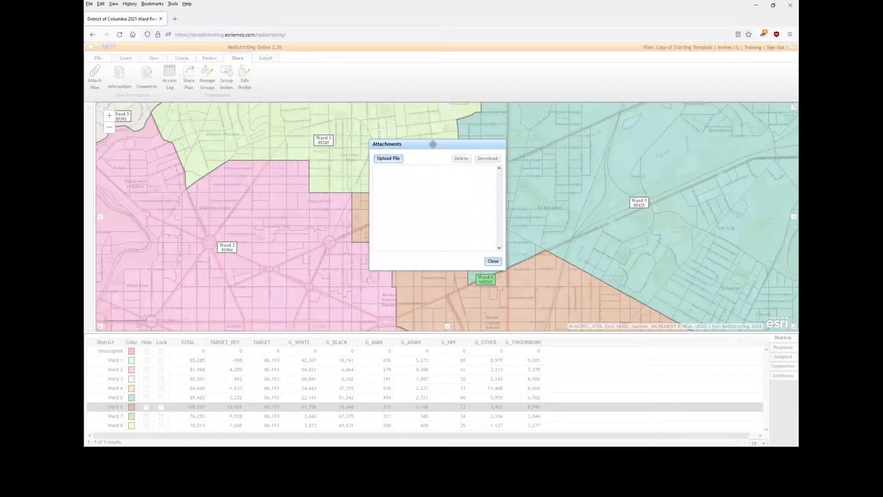
left_click(388, 159)
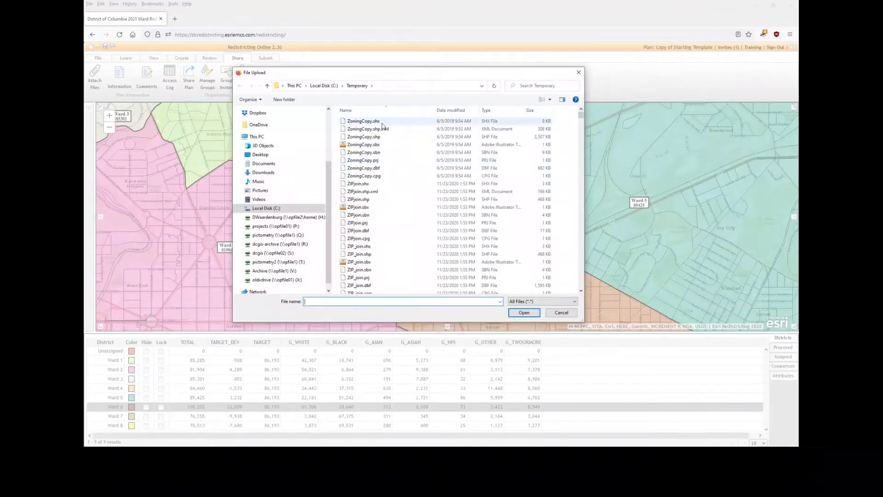
left_click(382, 122)
left_click(522, 314)
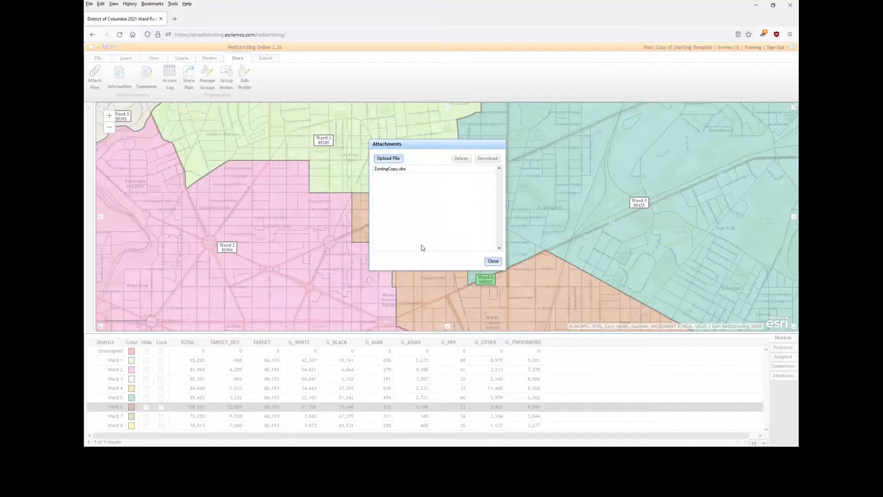
Delete the ZoningCopy.shx attachment, confirm the deletion and close the attachments
left_click(394, 172)
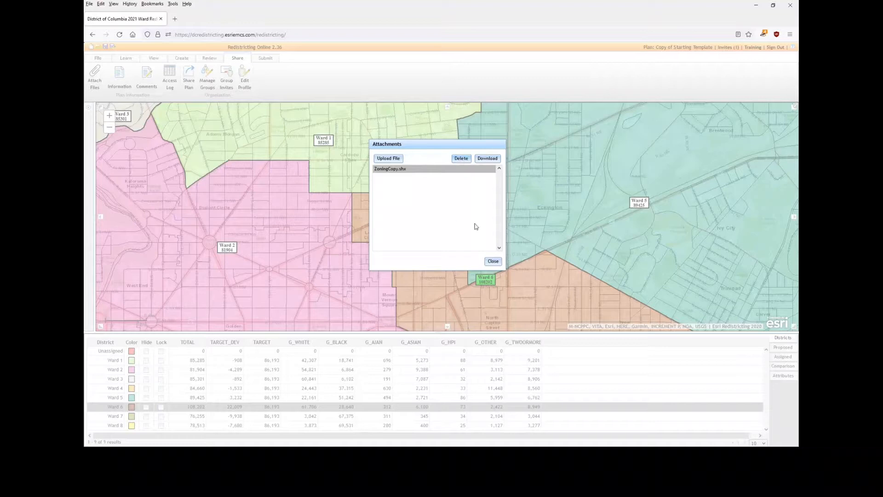
left_click(463, 160)
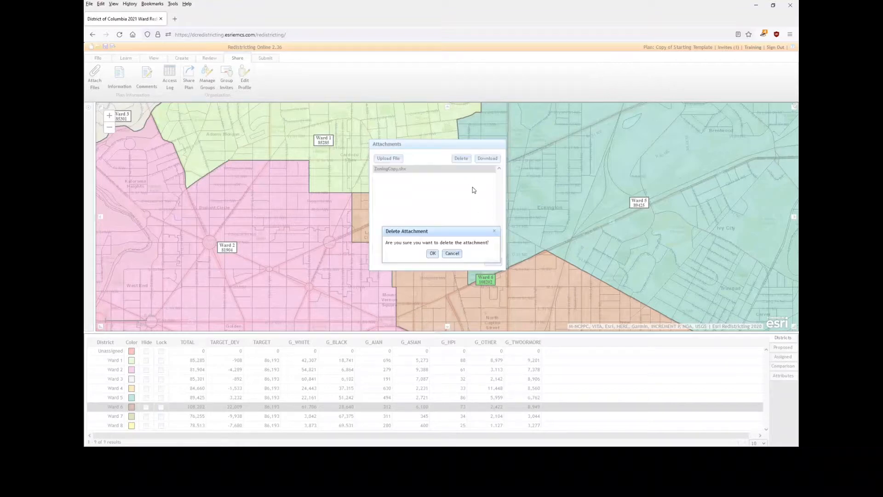
left_click(432, 253)
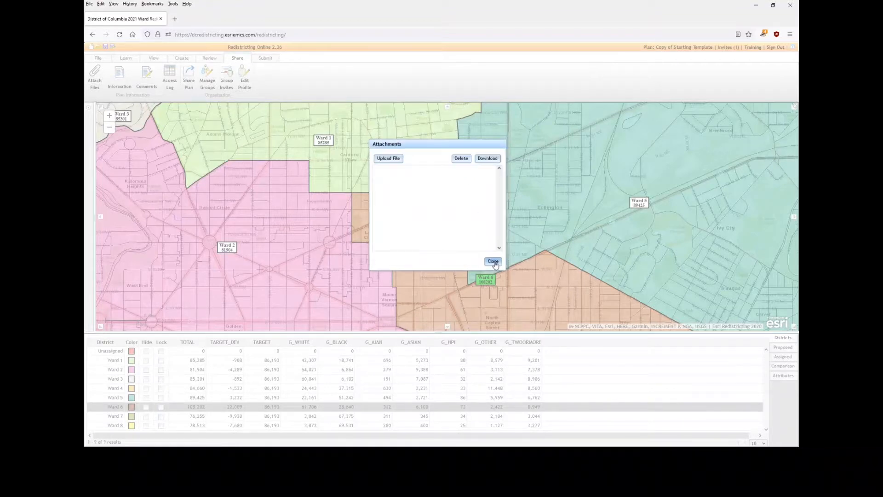
left_click(493, 261)
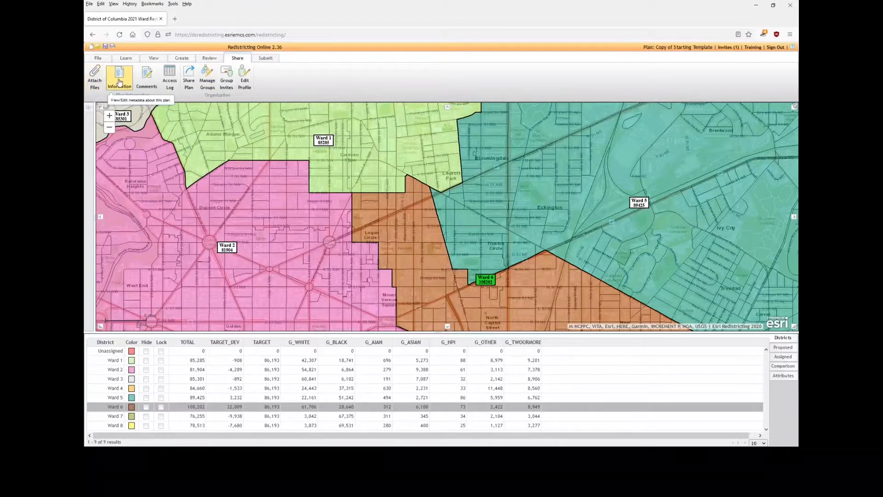
Look through the Plan Information fields, including Description, State and Analysis, and close them without saving
left_click(119, 83)
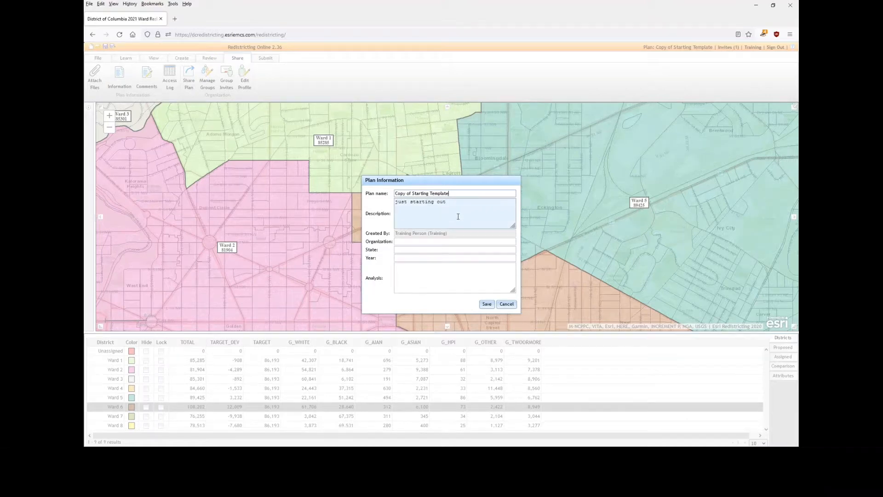
left_click(426, 274)
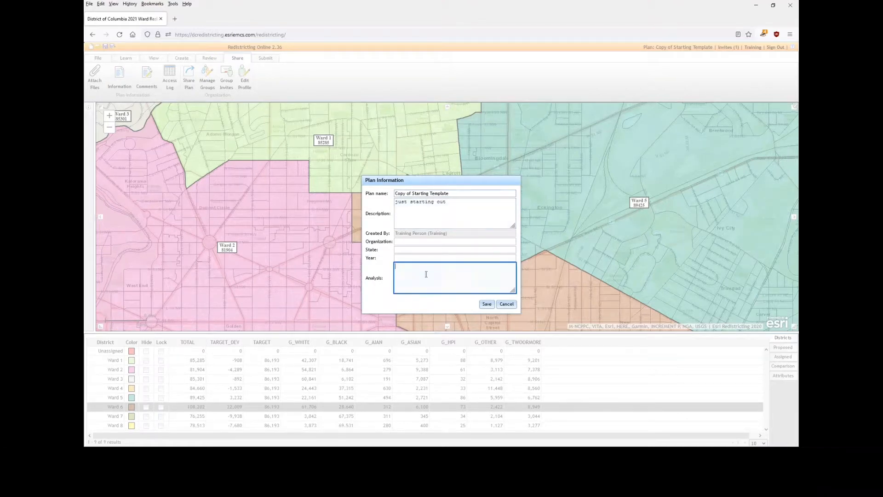
left_click(439, 250)
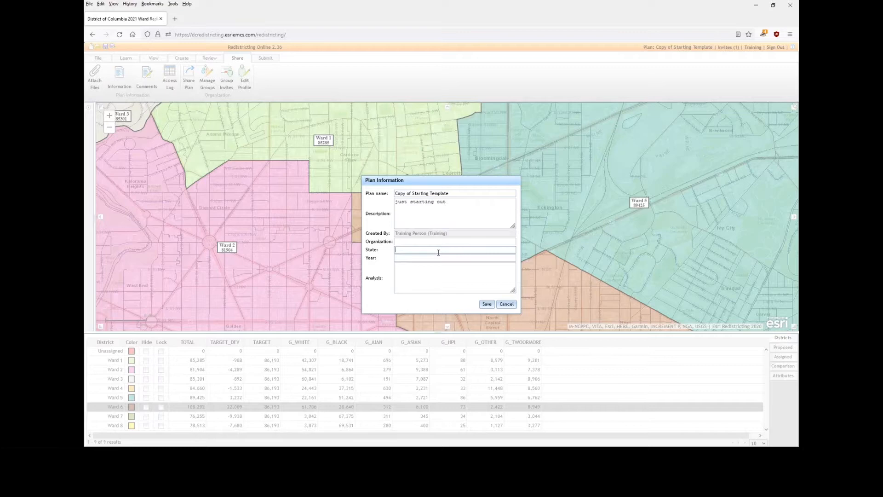
left_click(451, 215)
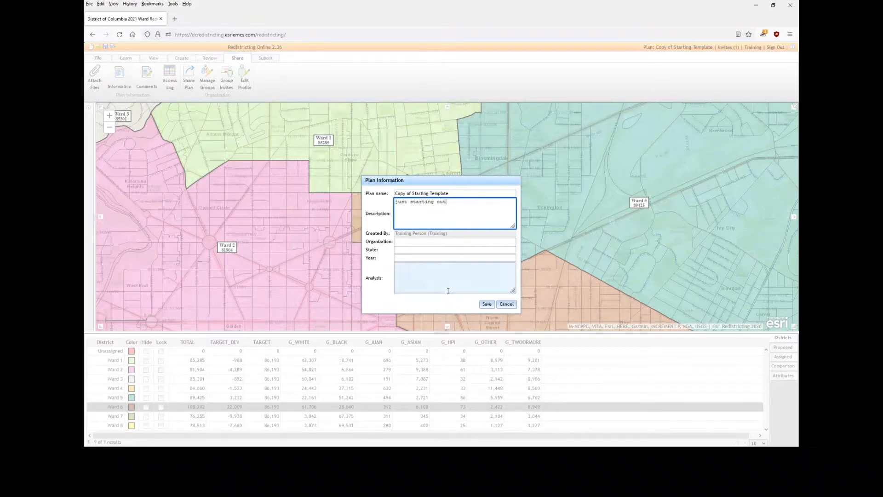
left_click(506, 304)
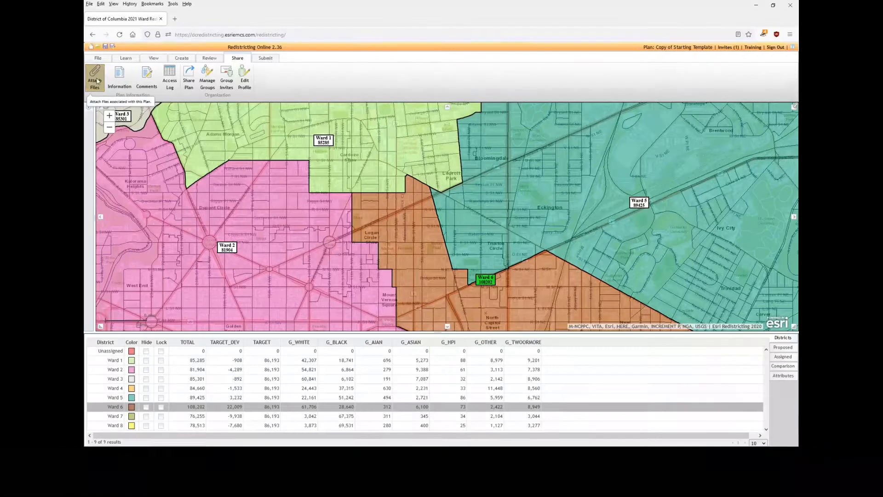
left_click(97, 82)
left_click(496, 344)
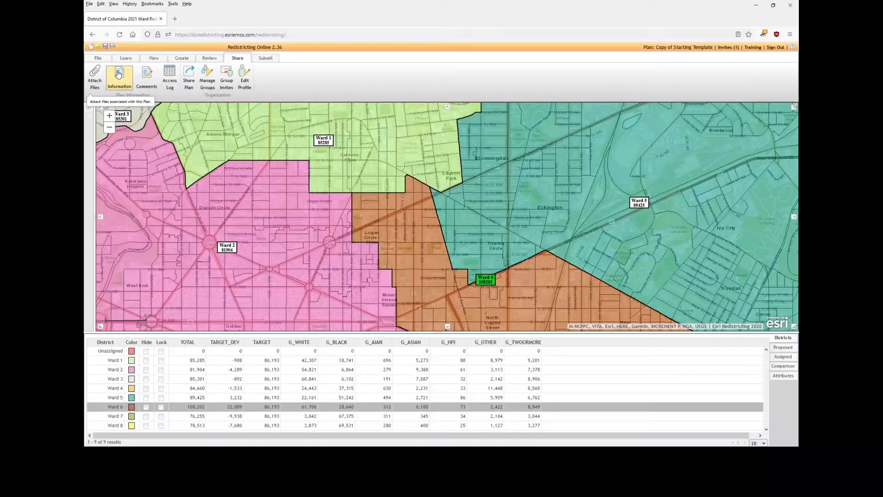
Add the comment "comment here" to the plan, select its entry in the list and close the comments
left_click(147, 86)
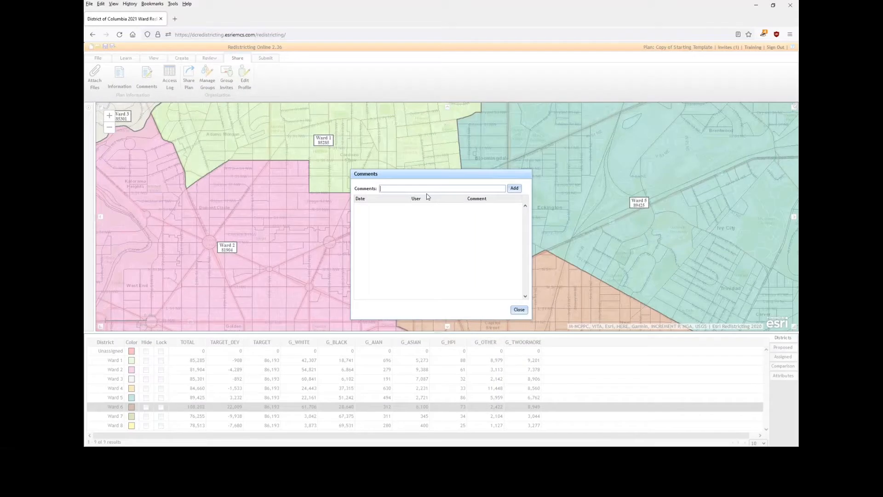
left_click(405, 189)
type("comment here")
left_click(515, 189)
left_click(390, 211)
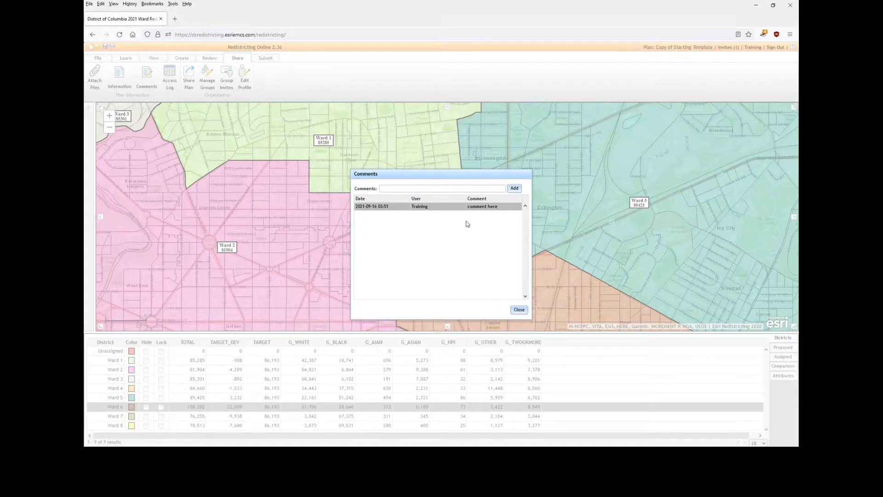
left_click(519, 310)
Review the plan's access log of dates, users and actions, and close it
left_click(174, 82)
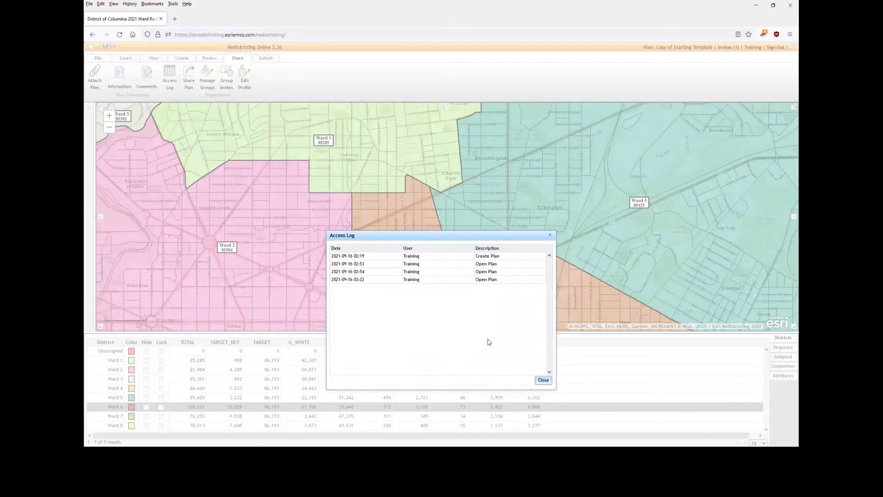
left_click(544, 381)
key("alt+Tab")
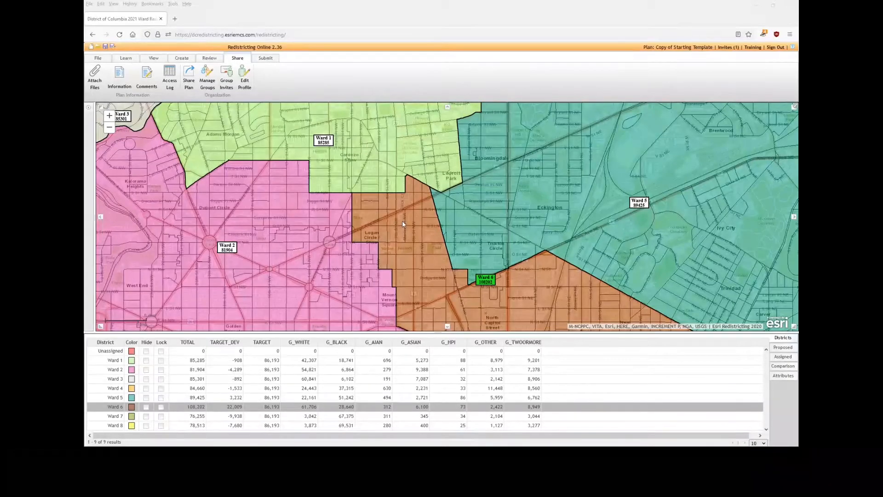
Try out sharing the plan with A Sharing Group at Read / Write and Read Only access, and cancel without sharing
left_click(189, 87)
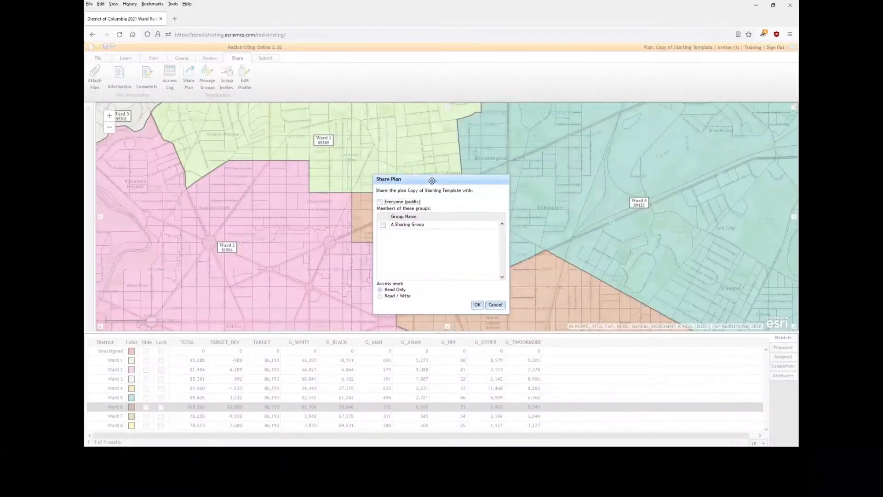
left_click_drag(432, 180, 409, 125)
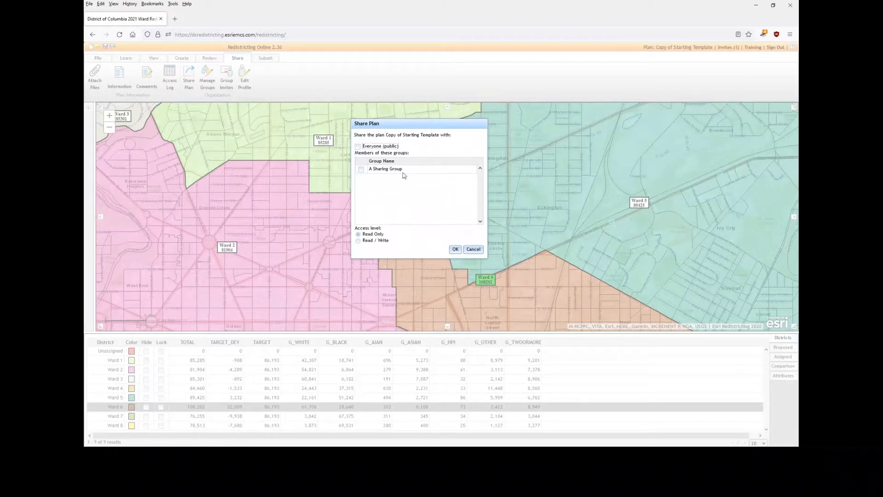
left_click(362, 170)
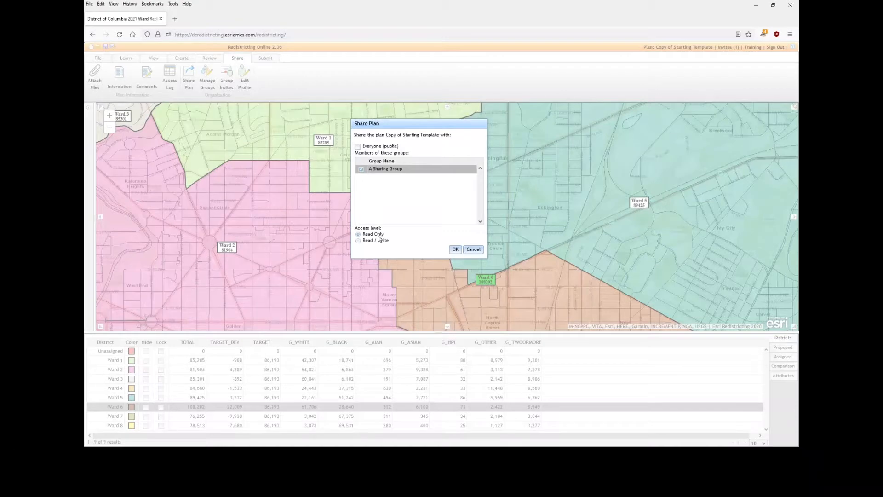
left_click(371, 241)
left_click(370, 235)
left_click(474, 250)
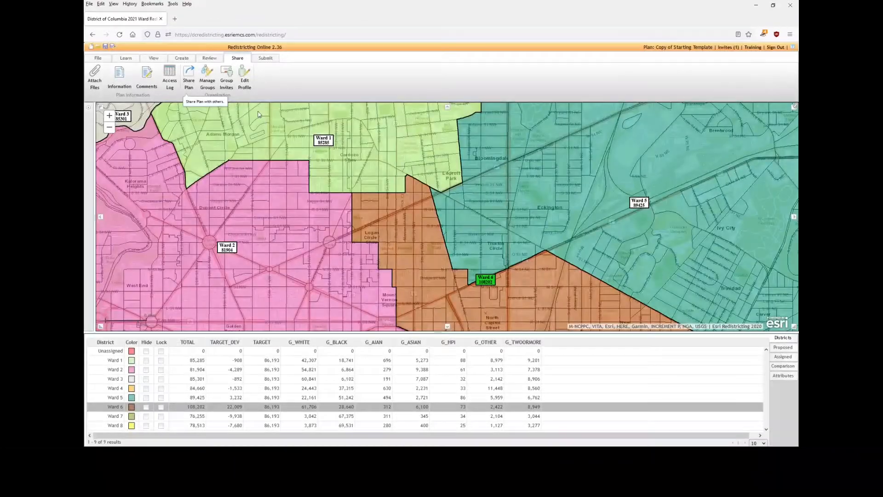
Look over the group management forms for creating a group and updating A Sharing Group, cancelling both without changes
left_click(208, 82)
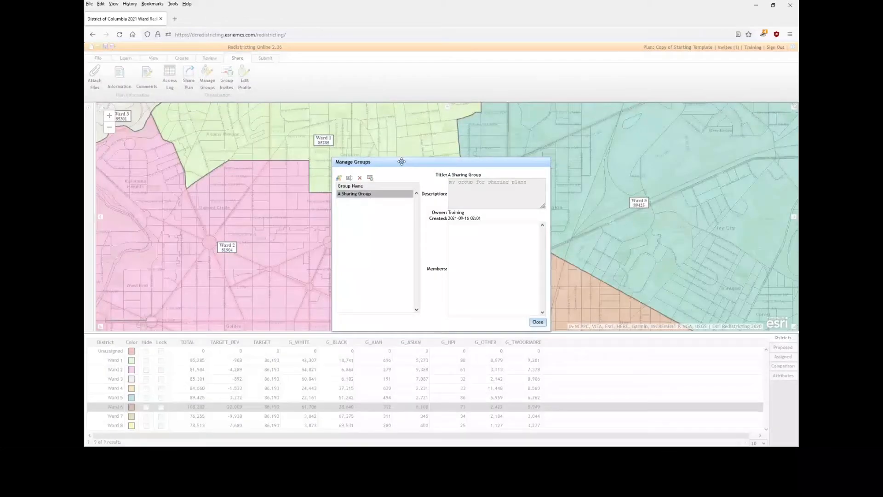
left_click_drag(401, 161, 404, 127)
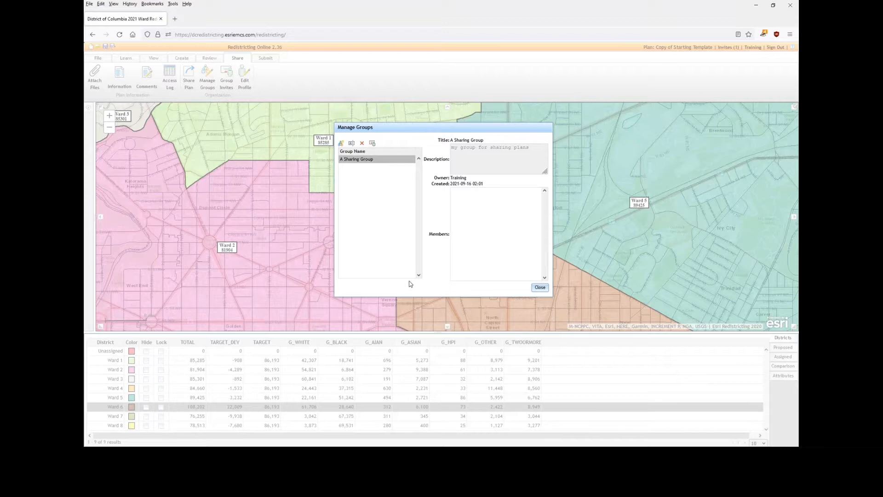
left_click(341, 144)
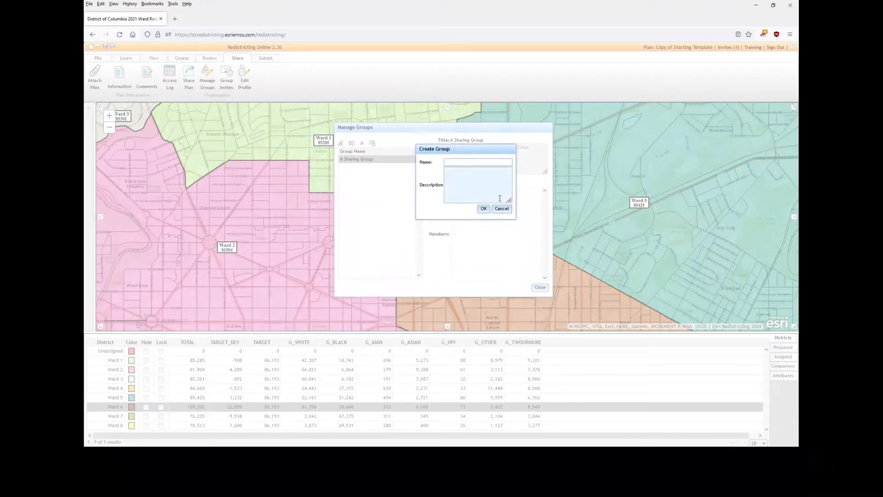
left_click(502, 209)
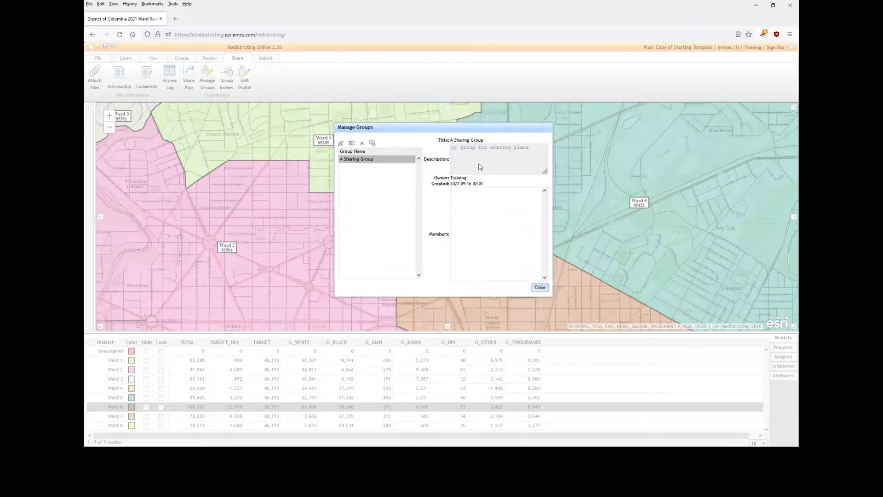
left_click(352, 144)
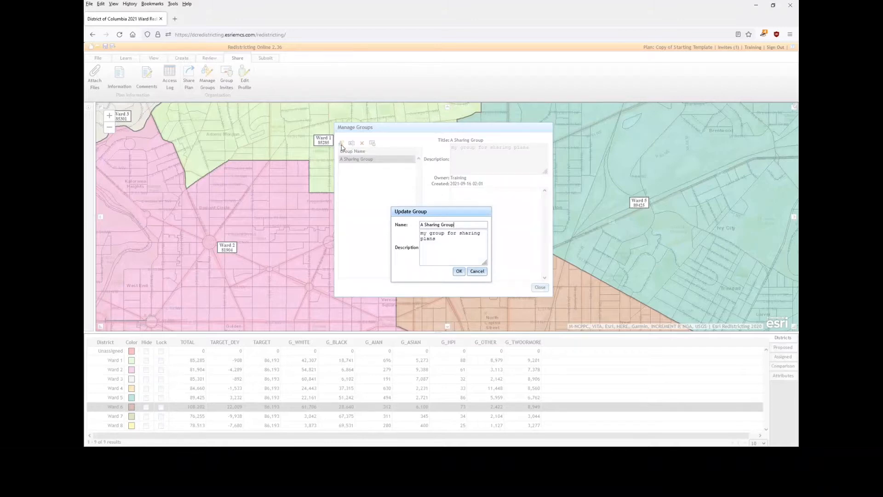
left_click(476, 272)
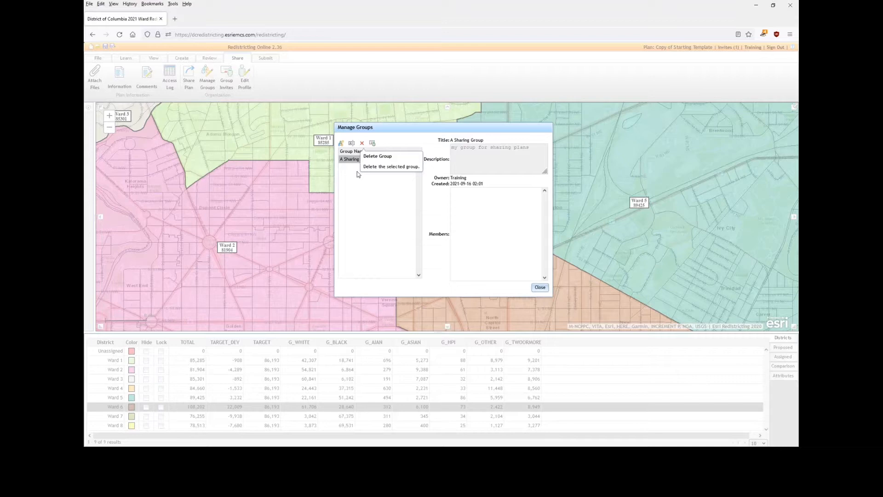
Search for users matching "trai" for A Sharing Group, select the first result, and close the user and group management
left_click(373, 143)
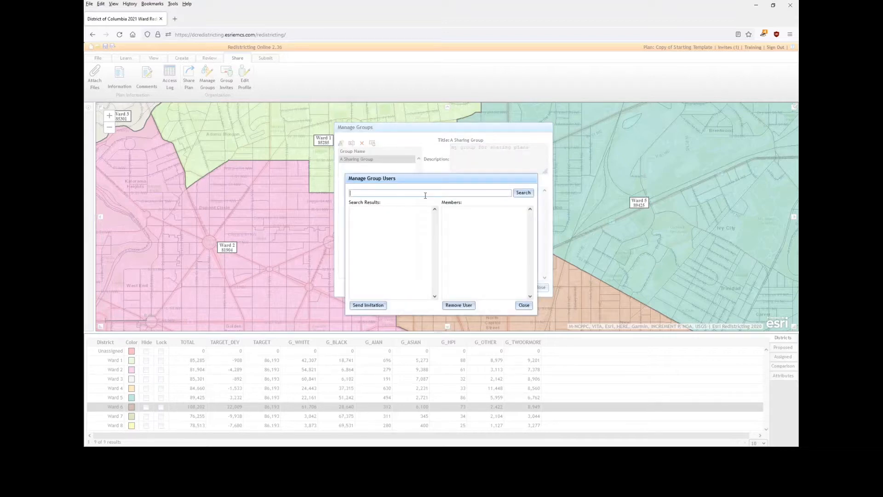
left_click_drag(439, 179, 235, 159)
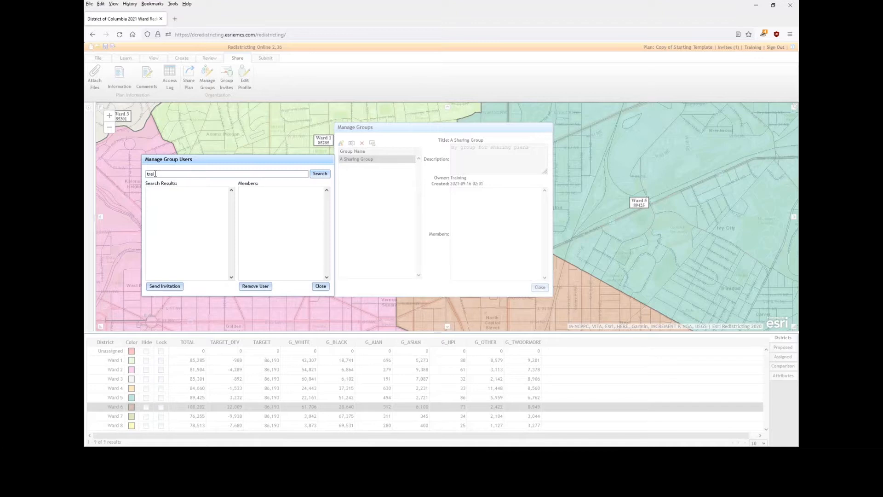
left_click(320, 175)
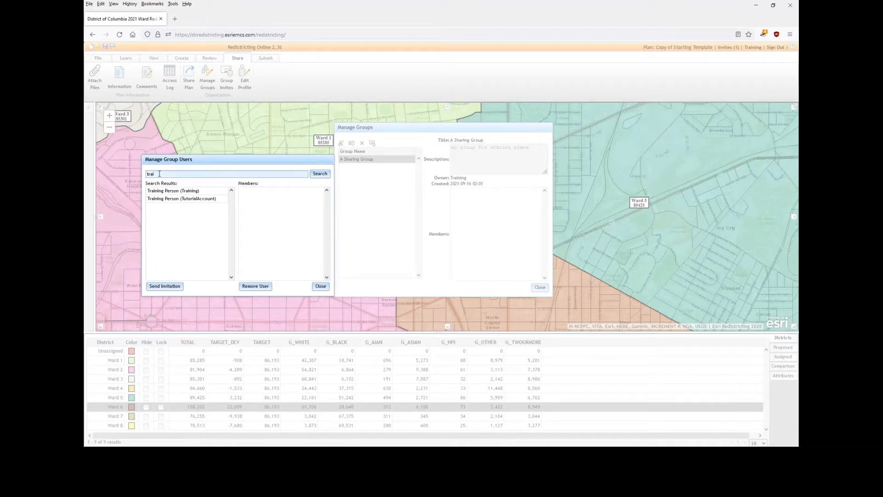
left_click_drag(159, 174, 144, 172)
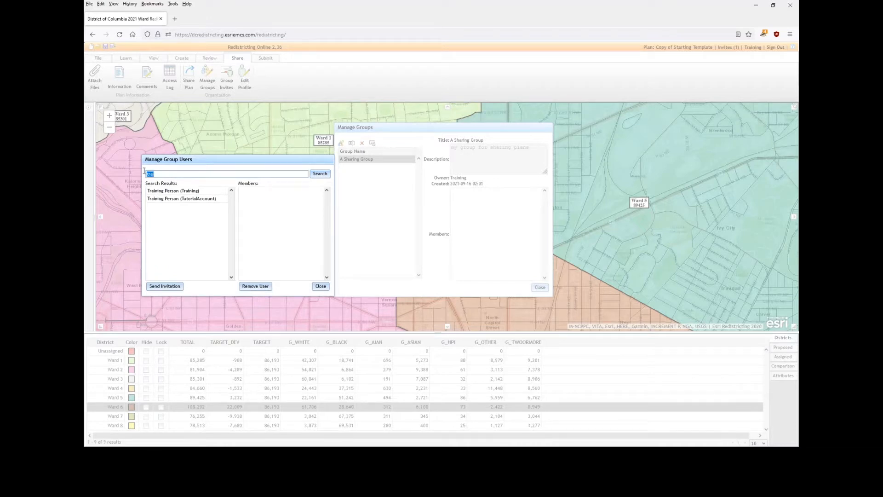
left_click(170, 194)
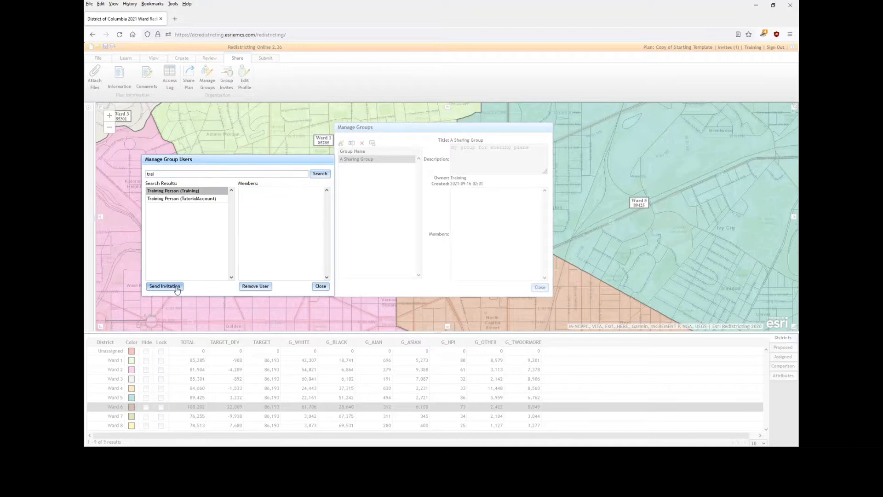
left_click(321, 286)
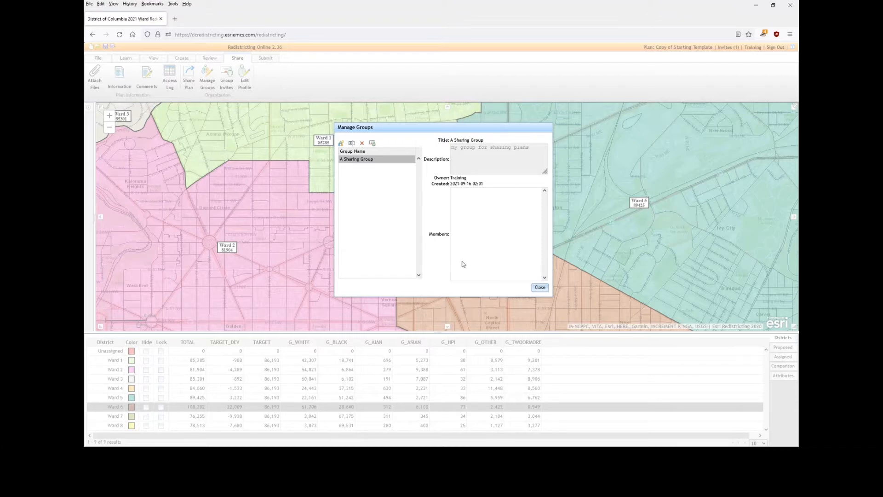
left_click(537, 288)
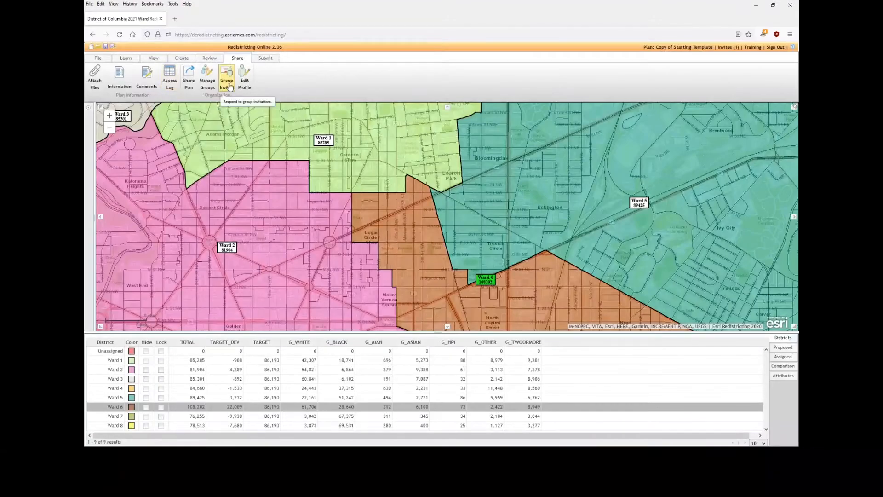
Accept the group invitation to join My Group, confirm joining and close the invitations
left_click(229, 87)
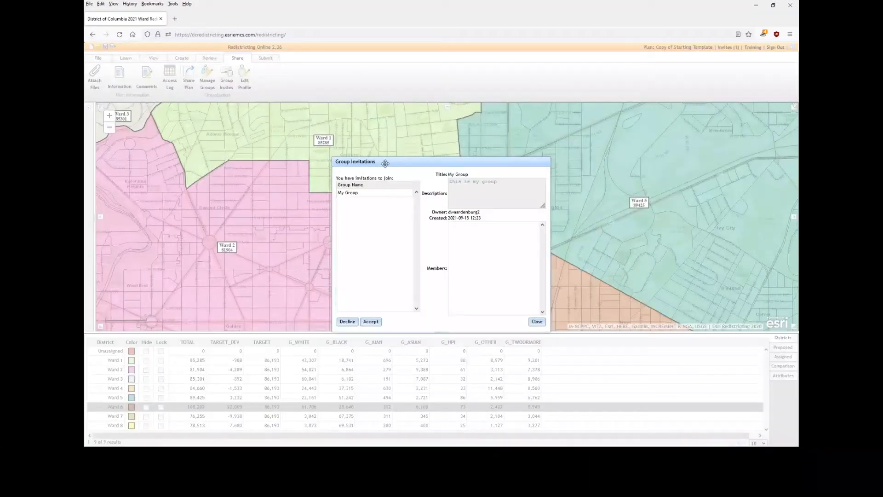
left_click_drag(385, 162, 387, 108)
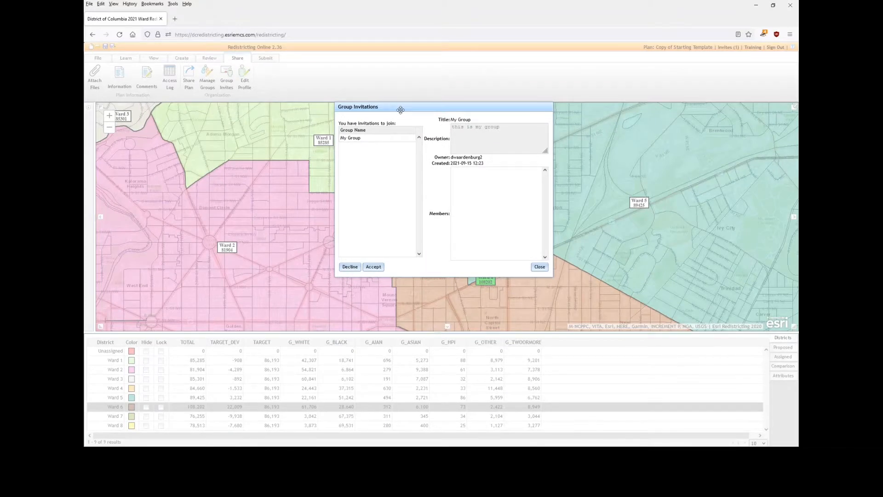
left_click_drag(401, 109, 394, 113)
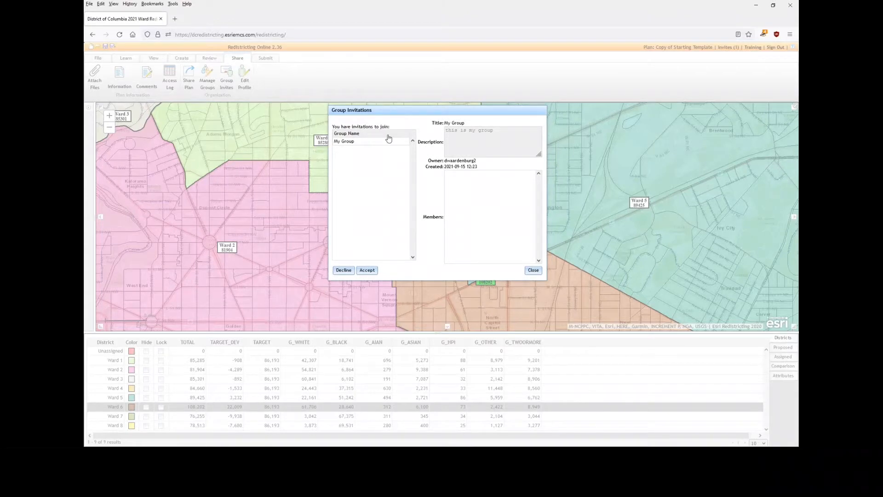
left_click(346, 144)
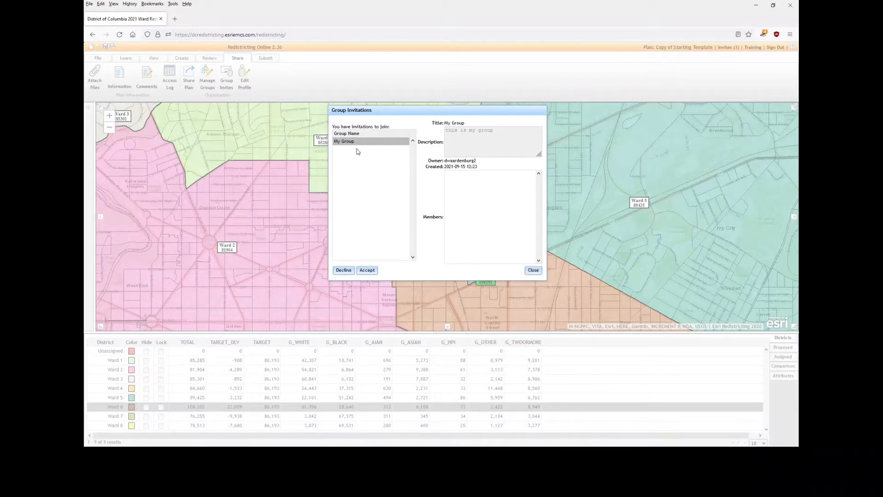
left_click(367, 271)
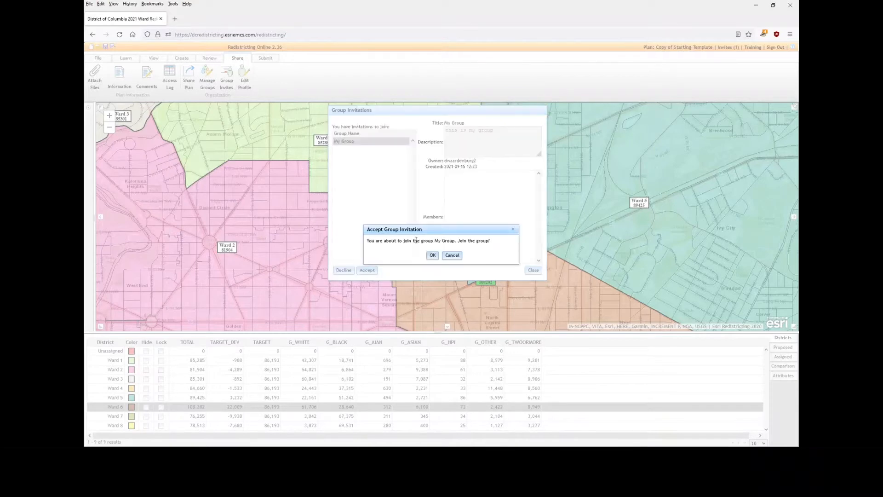
left_click(432, 256)
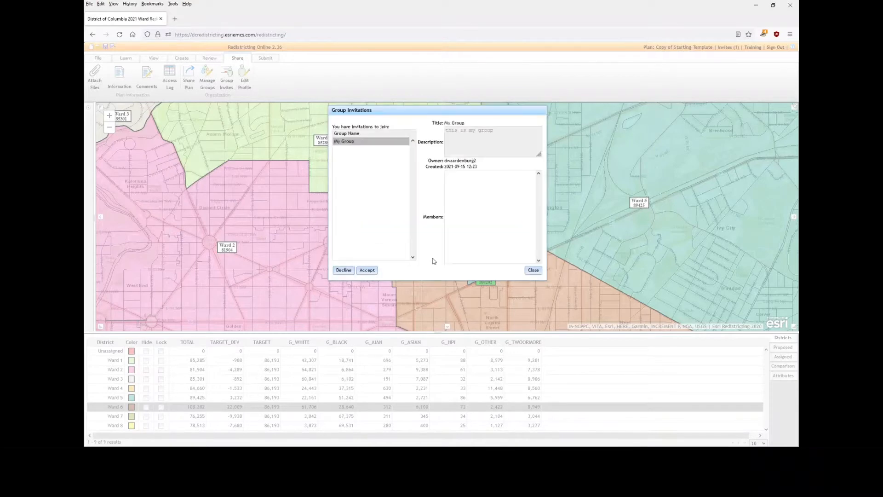
left_click(534, 271)
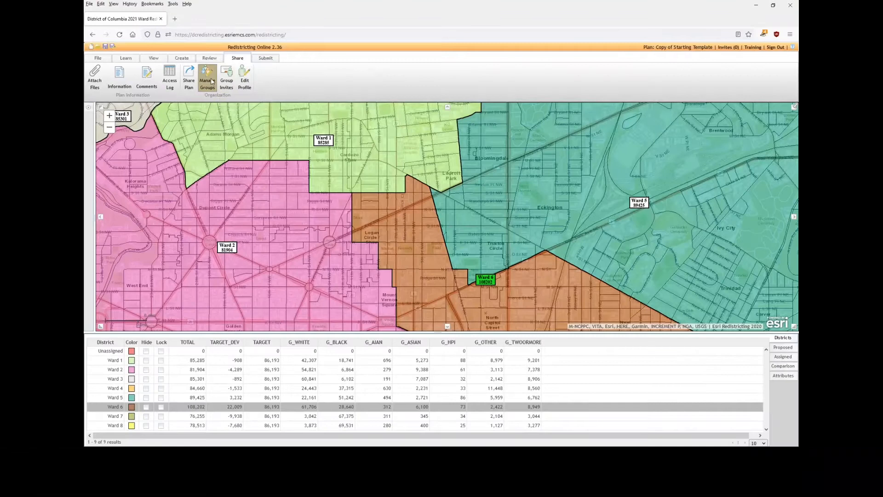
Compare the details of A Sharing Group and My Group, including My Group's owner and members, and close the group management
left_click(208, 81)
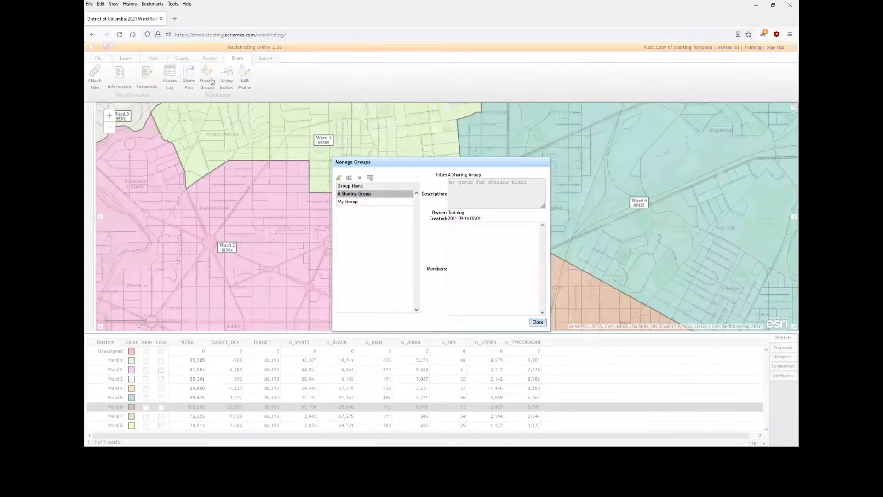
left_click(365, 202)
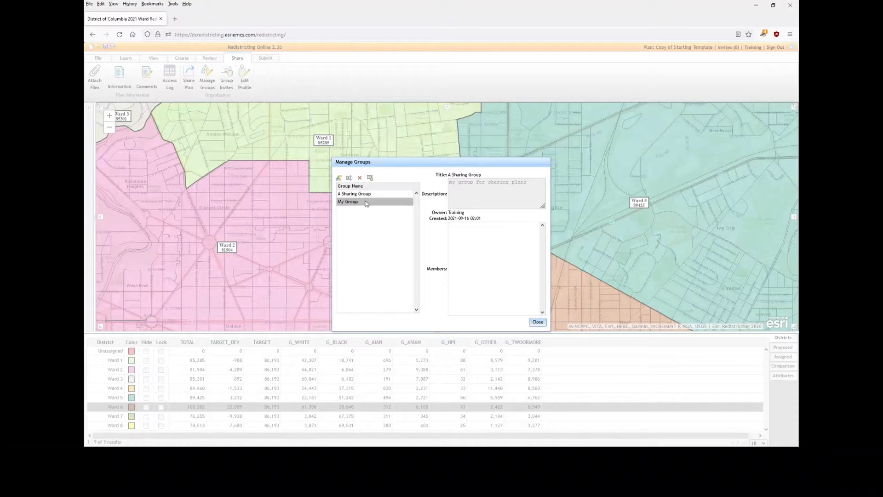
left_click(364, 194)
left_click(362, 203)
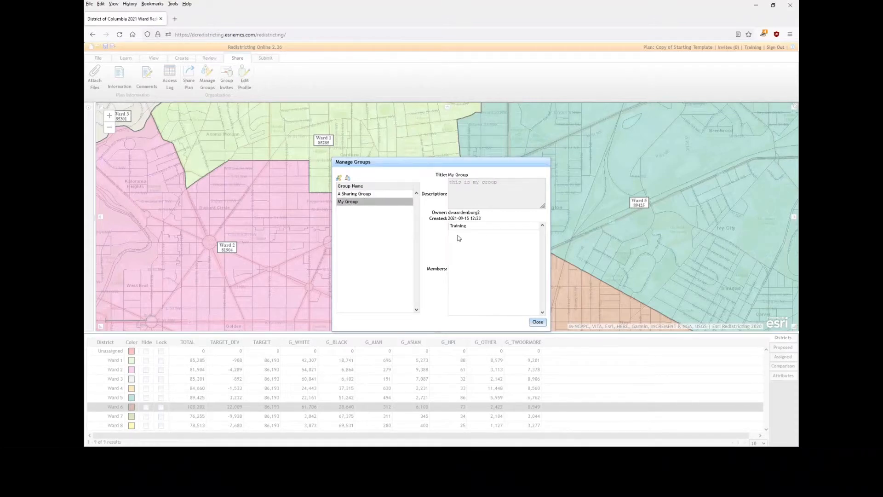
left_click(538, 322)
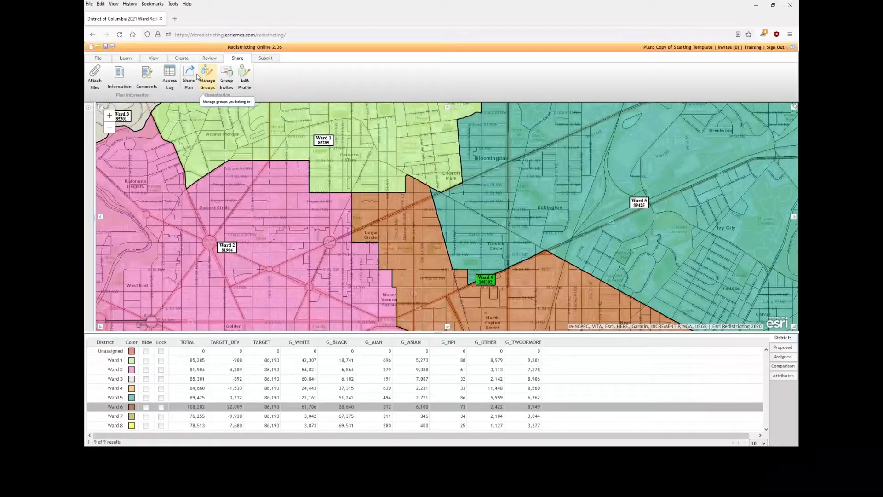
Look over the user profile's name, email and password fields, and cancel without changing anything
left_click(245, 82)
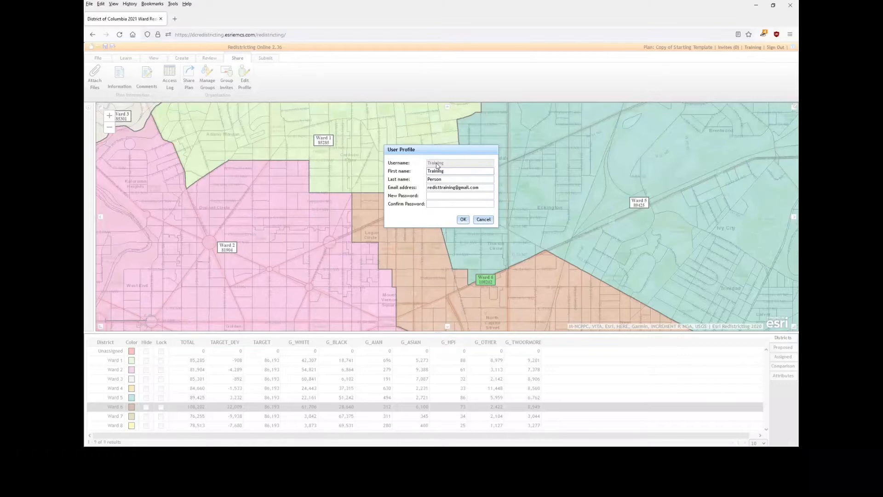
left_click(483, 219)
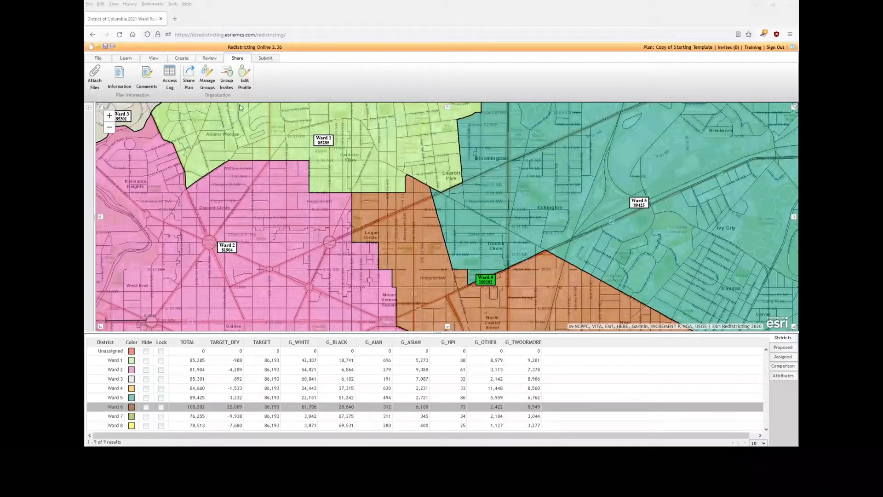
Browse the plans shared with Everyone and My Group without saving the current plan, preview the basemap test plan, and cancel opening
left_click(98, 58)
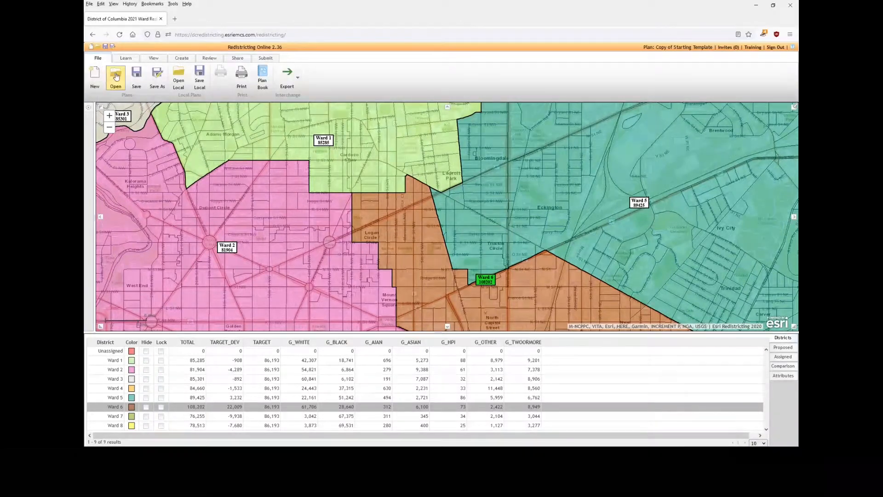
left_click(116, 75)
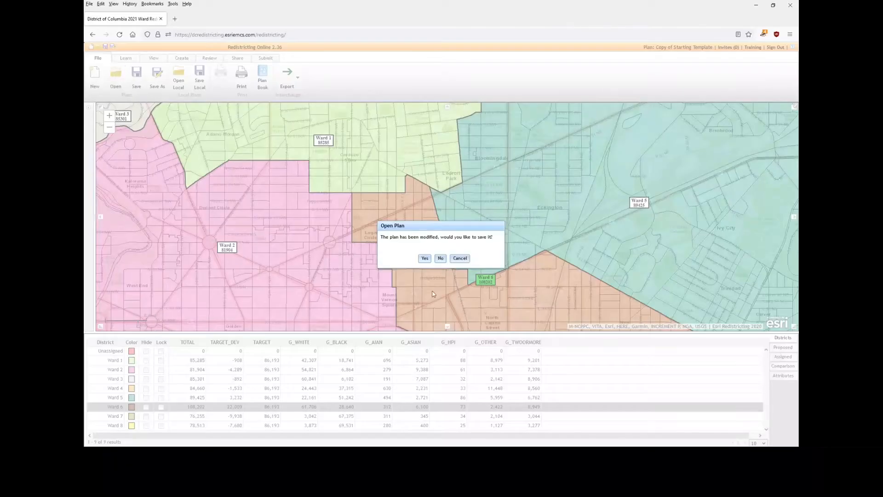
left_click(440, 258)
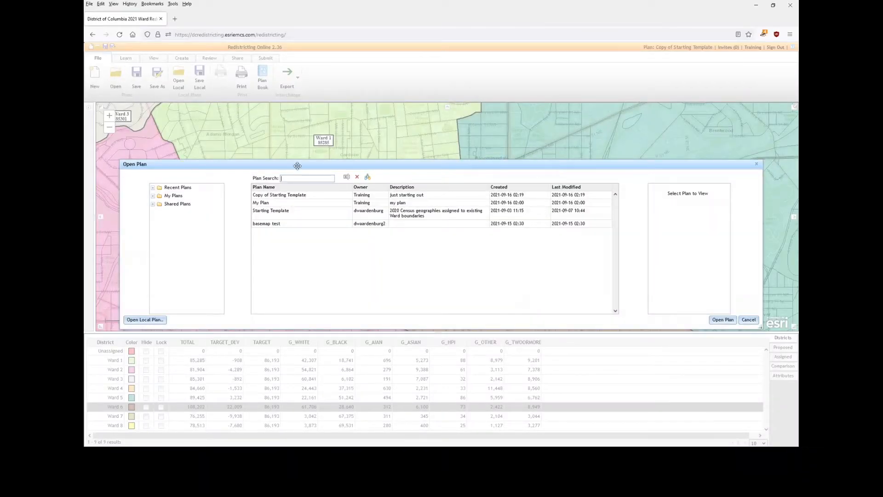
left_click(153, 205)
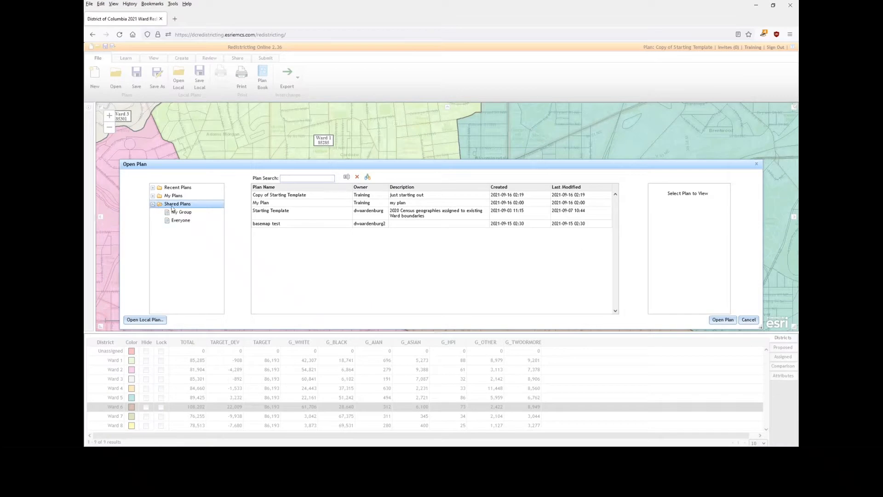
left_click(186, 223)
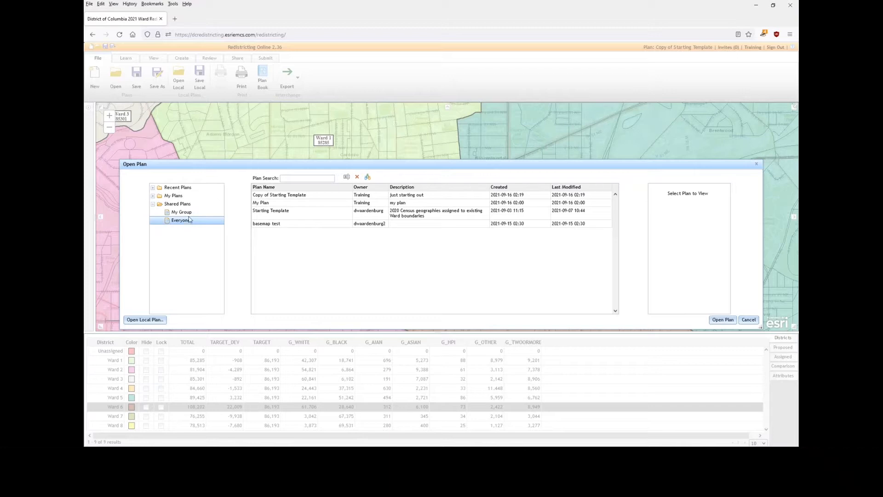
left_click(190, 215)
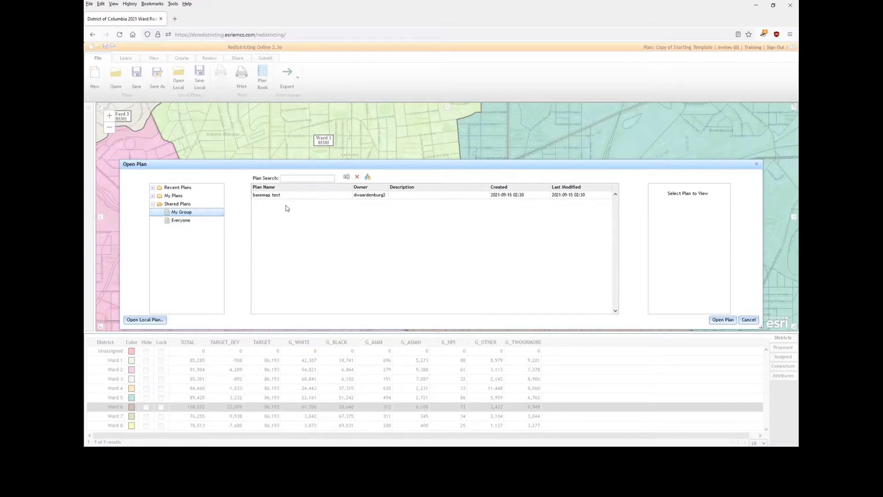
left_click(329, 199)
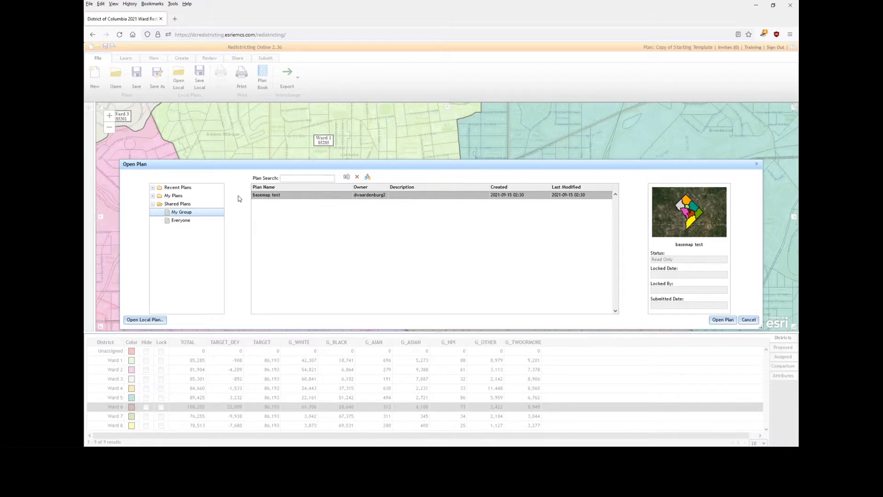
left_click(748, 319)
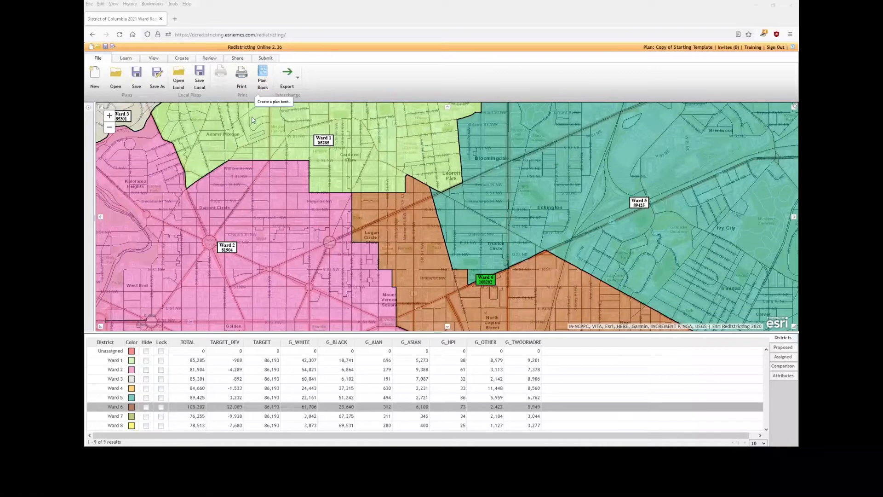
Start a print layout of the plan without the page border, and add a north arrow and a scale bar
left_click(242, 81)
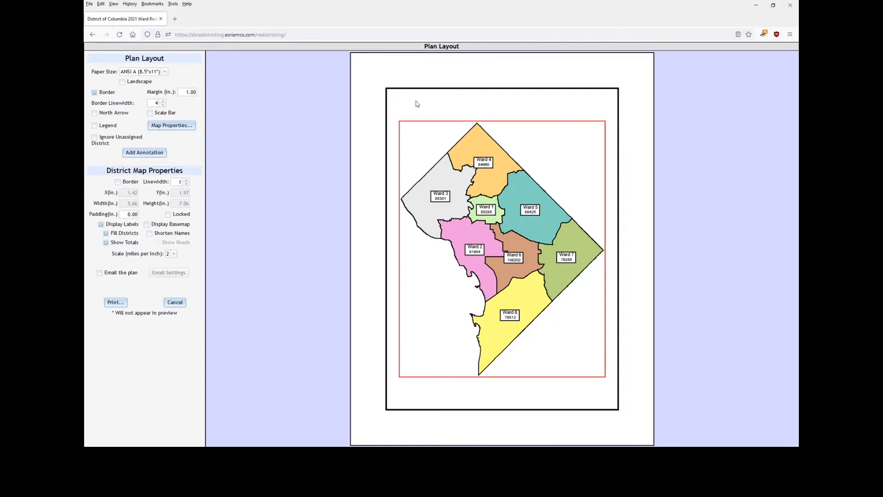
left_click(95, 92)
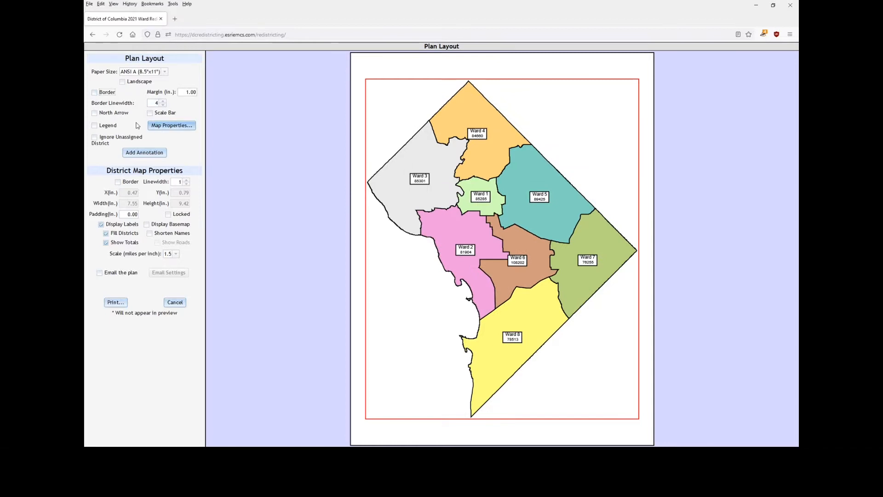
left_click(94, 113)
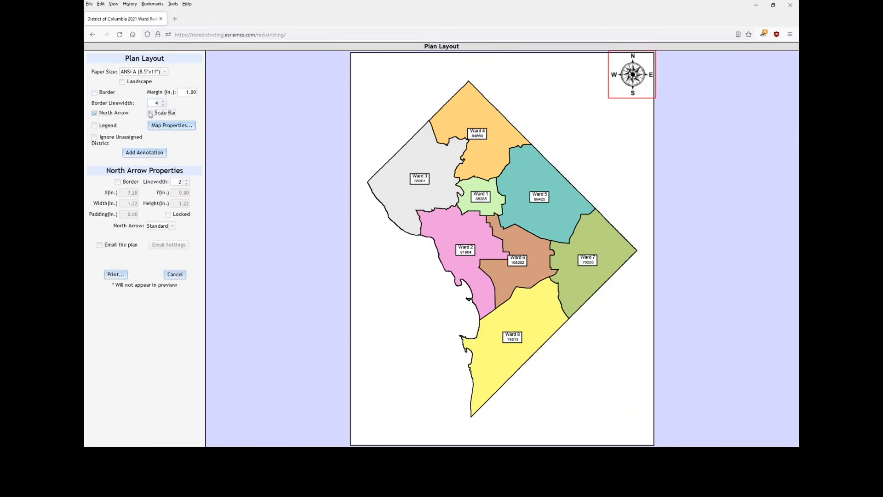
left_click(150, 113)
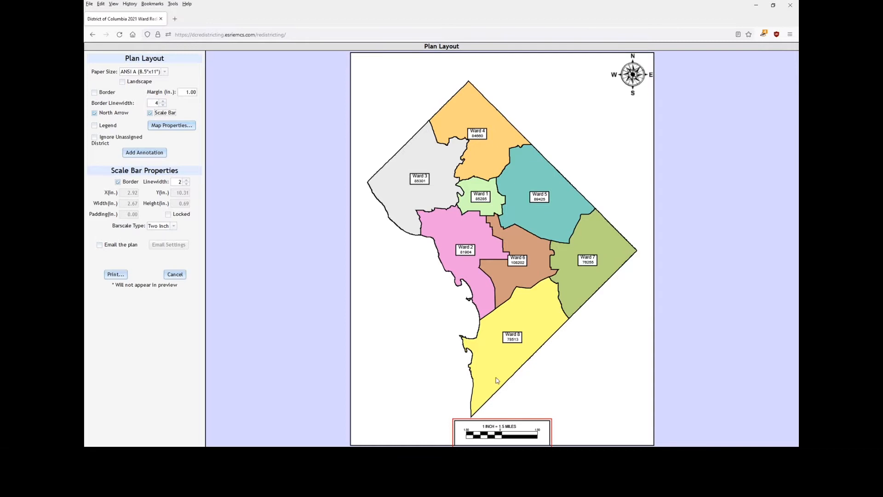
Set the scale bar type to Three Inch and place the scale bar in the upper-left corner of the page
left_click_drag(511, 438, 404, 69)
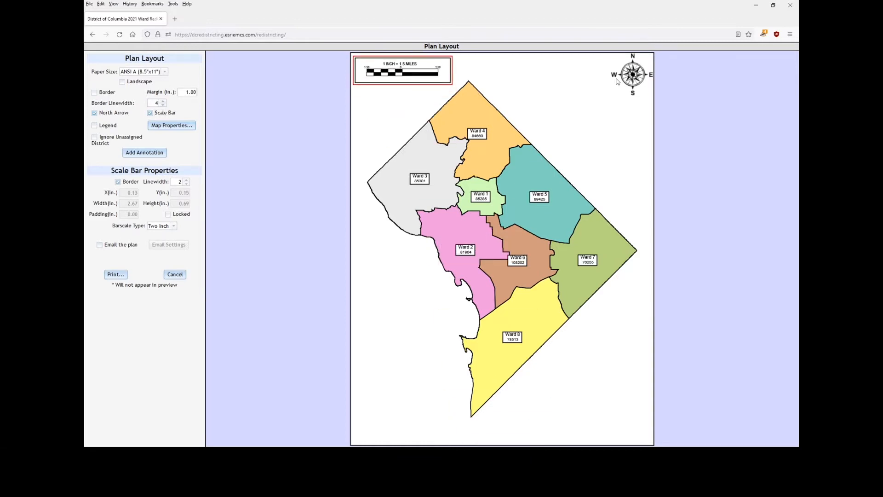
left_click(632, 74)
left_click(417, 76)
left_click(177, 228)
left_click(162, 241)
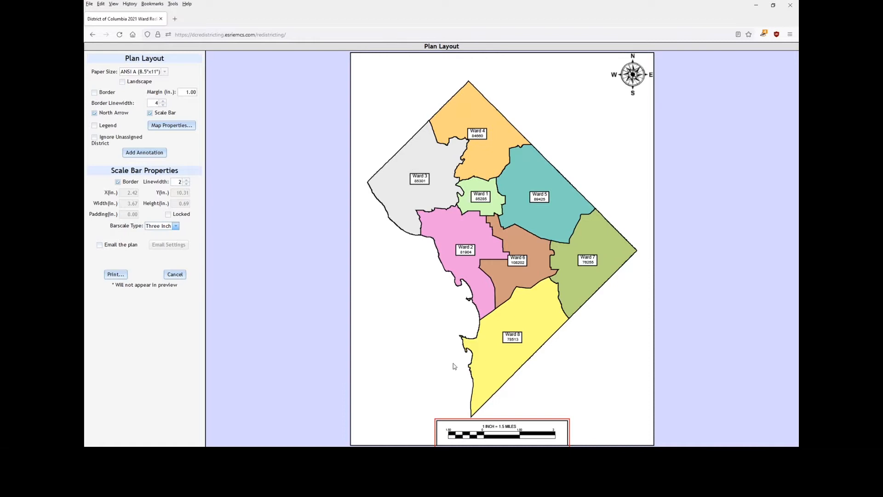
left_click_drag(489, 424, 406, 68)
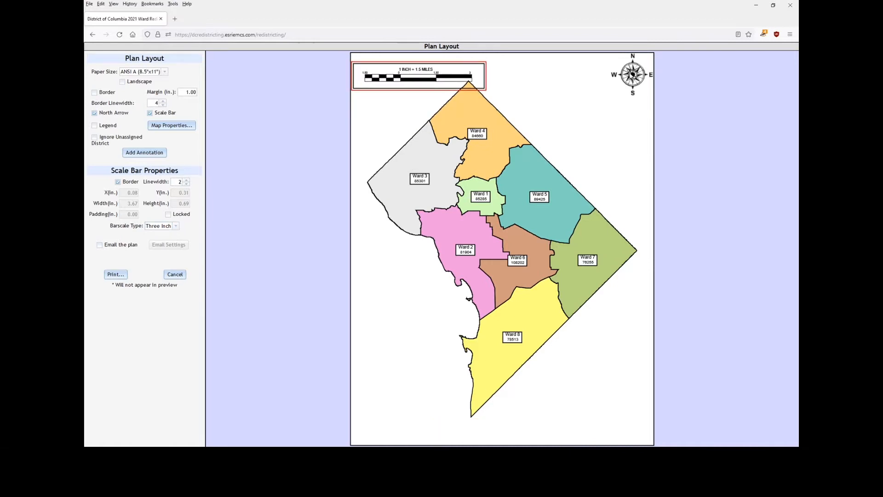
Change the north arrow style to Ancient
left_click(619, 82)
left_click(172, 226)
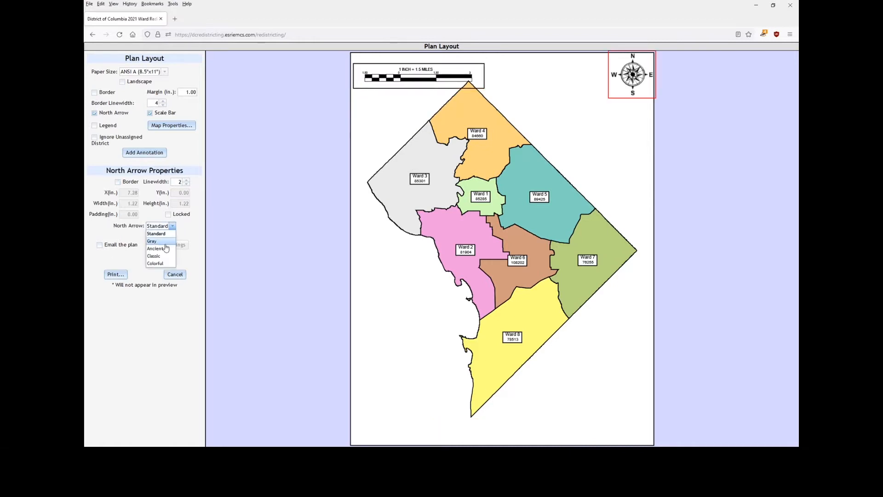
left_click(166, 249)
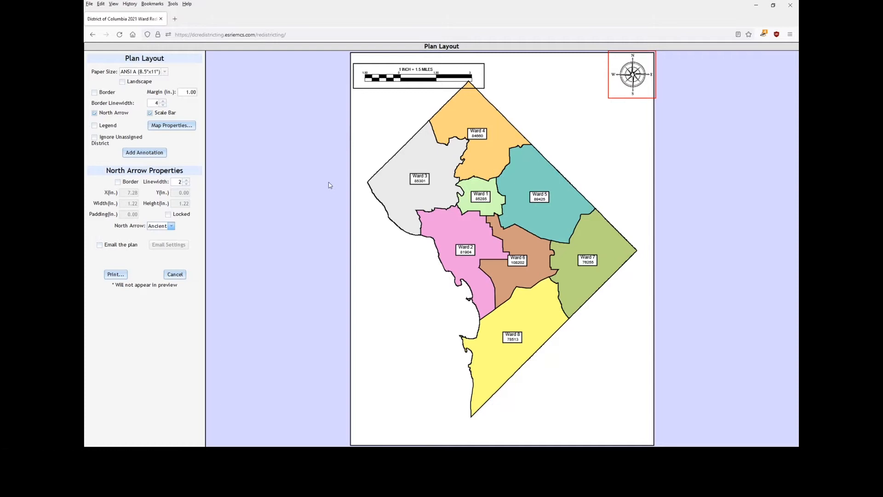
Try the district map's labels and district fill off and on again, and display the basemap behind the wards
left_click(522, 210)
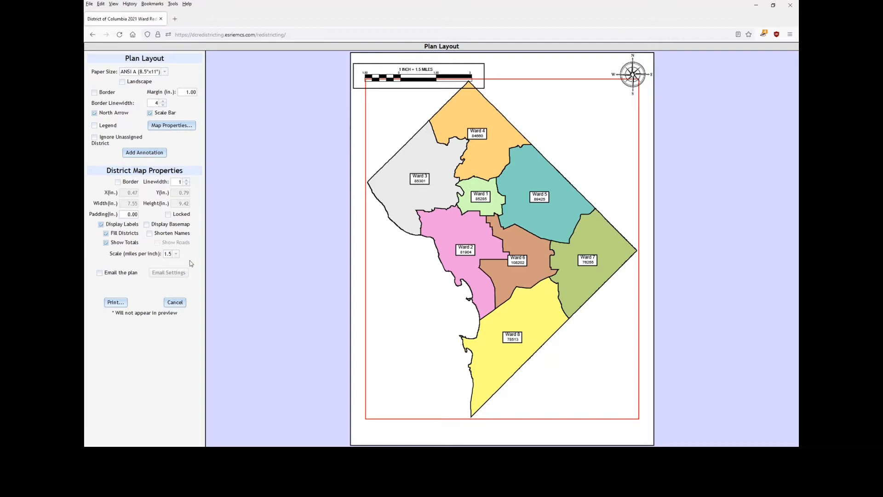
left_click(101, 224)
left_click(101, 225)
left_click(106, 234)
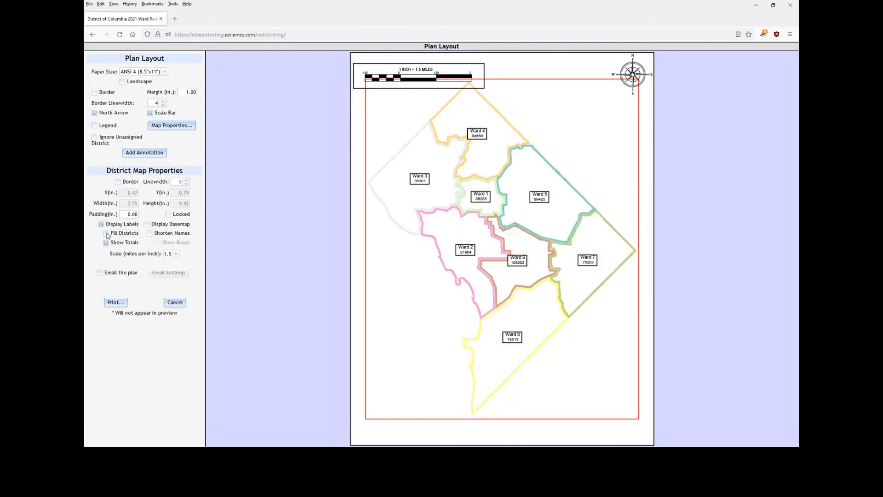
left_click(106, 234)
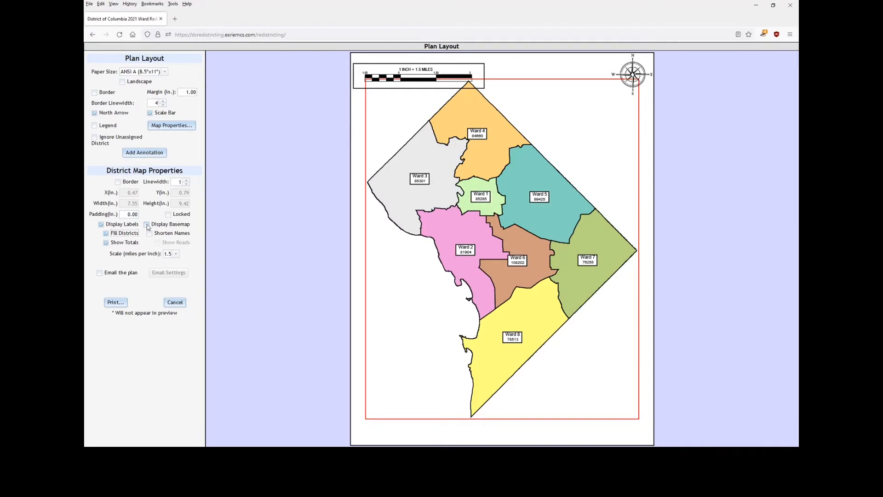
left_click(147, 224)
left_click(147, 224)
left_click(147, 224)
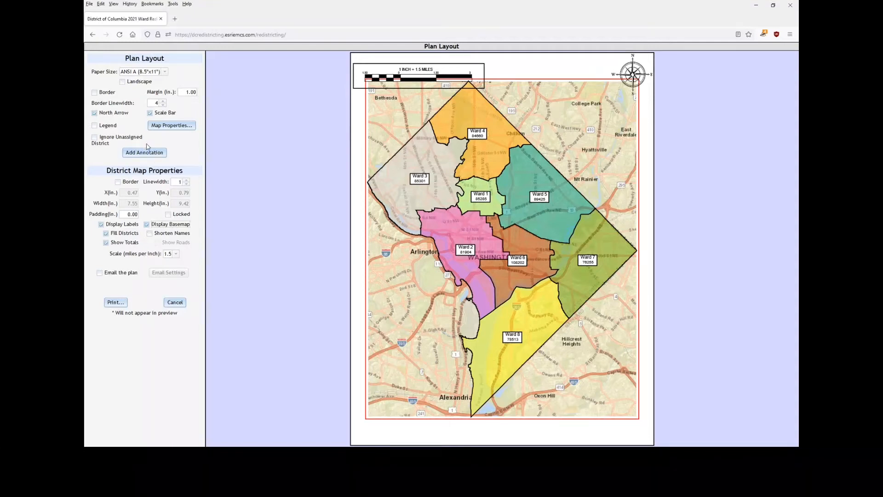
Add an xx-large annotation reading "Title of My Map" and place it centred below the district map
left_click(143, 153)
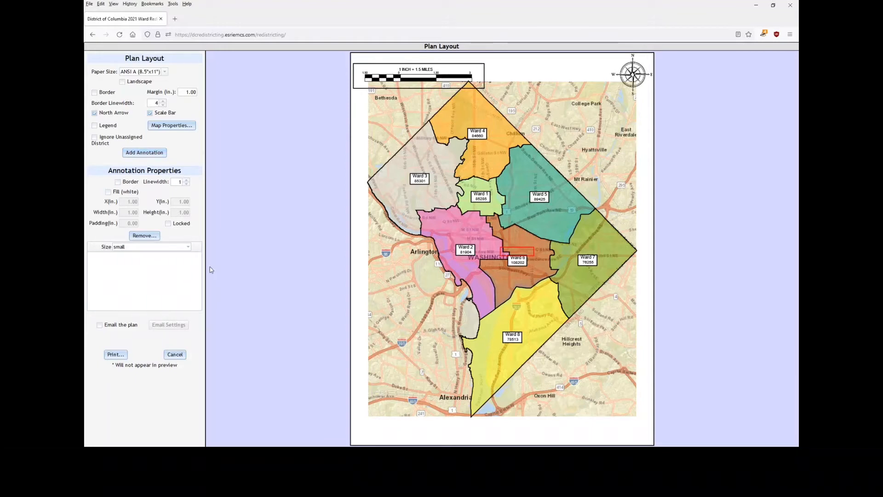
left_click(188, 246)
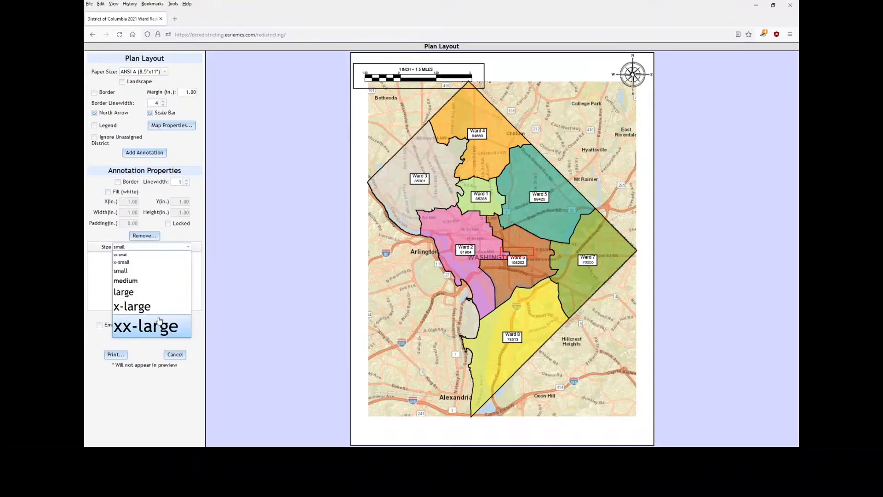
left_click(145, 326)
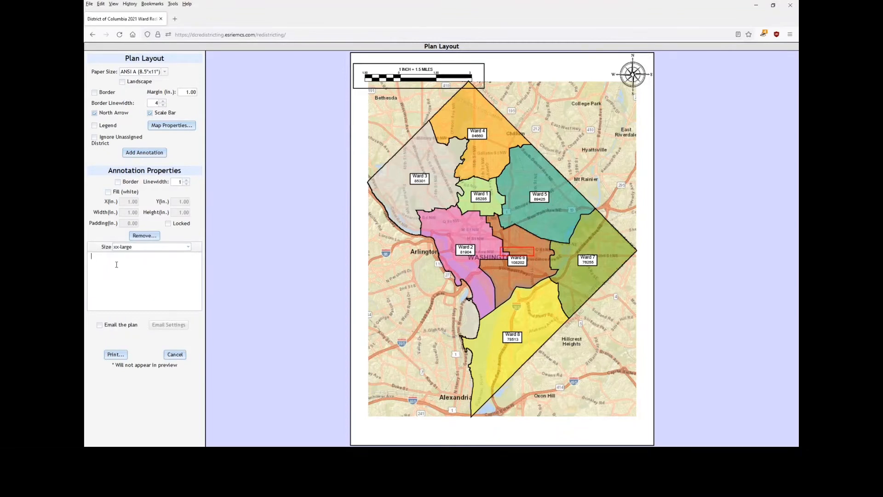
type("Titl")
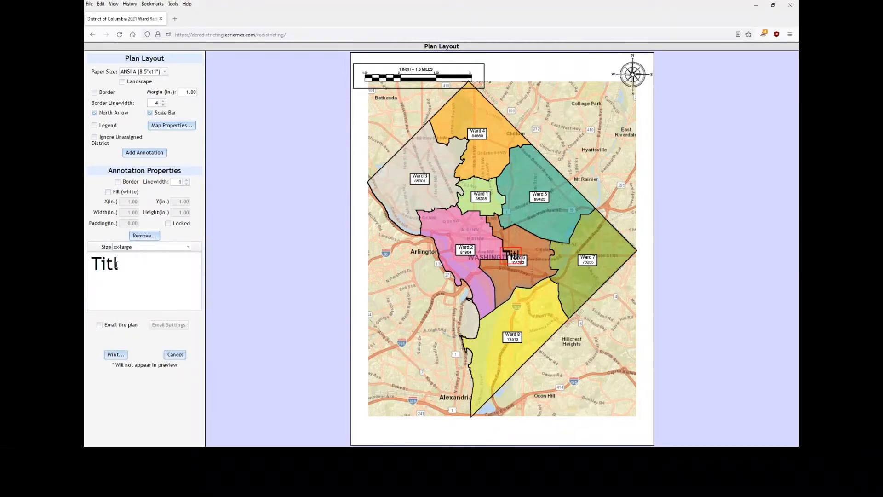
type("e of ")
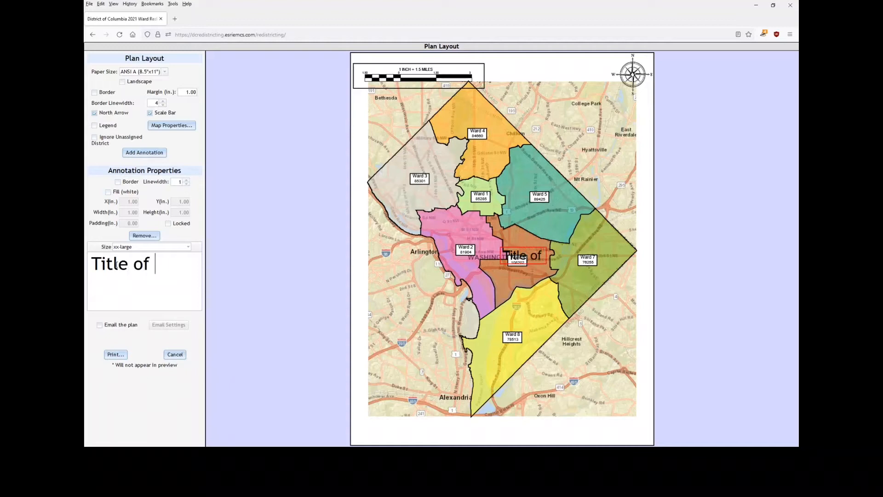
type("My Map")
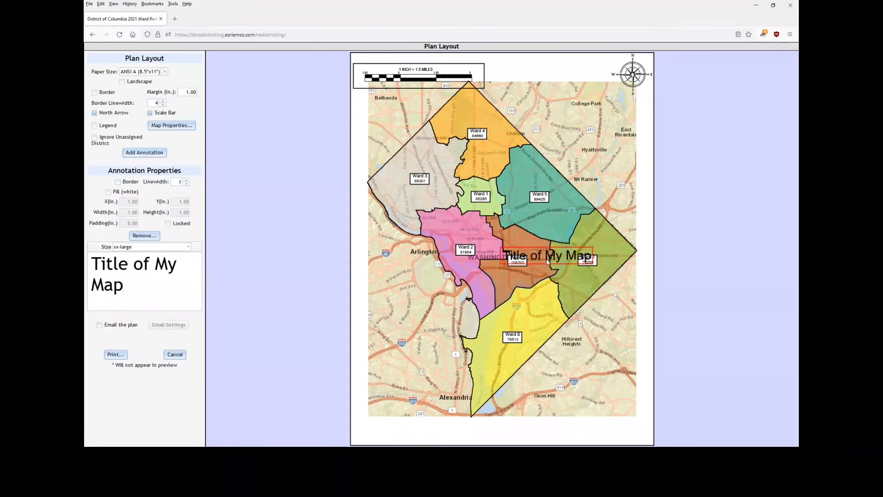
left_click_drag(549, 258, 496, 429)
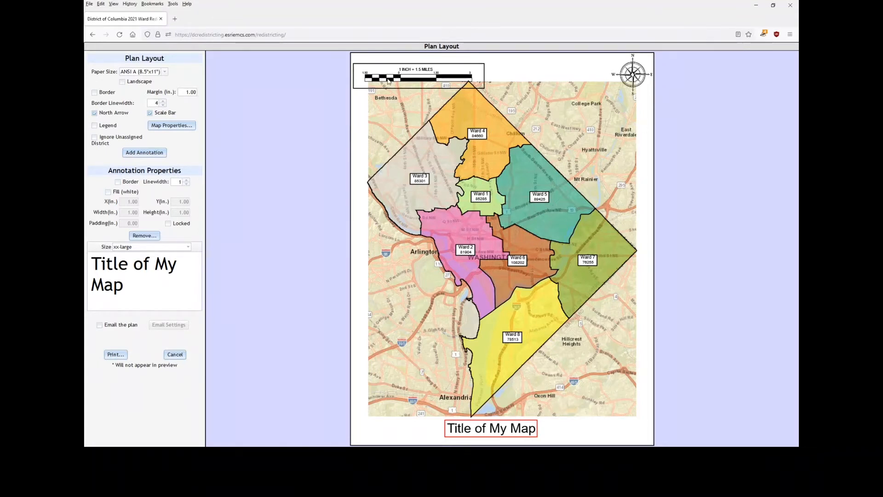
Print the layout to a PDF opened with Adobe Acrobat 9.0, and look at a fresh print layout before cancelling it
left_click(115, 355)
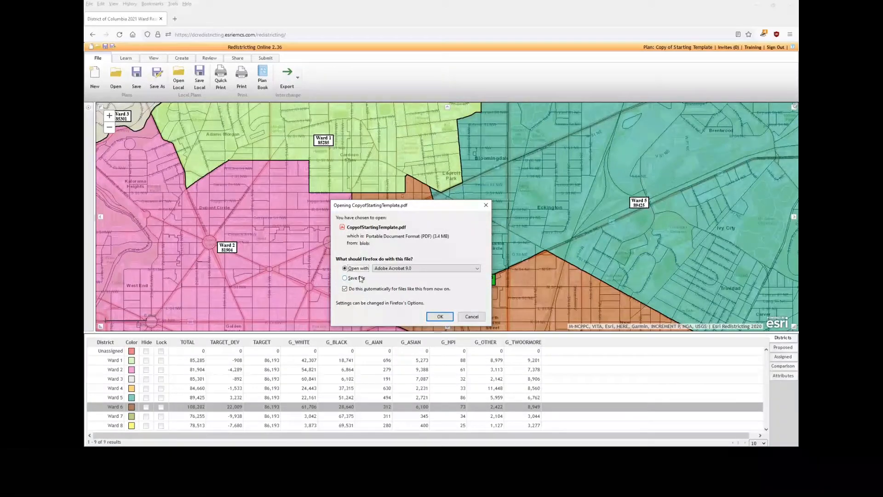
left_click(440, 317)
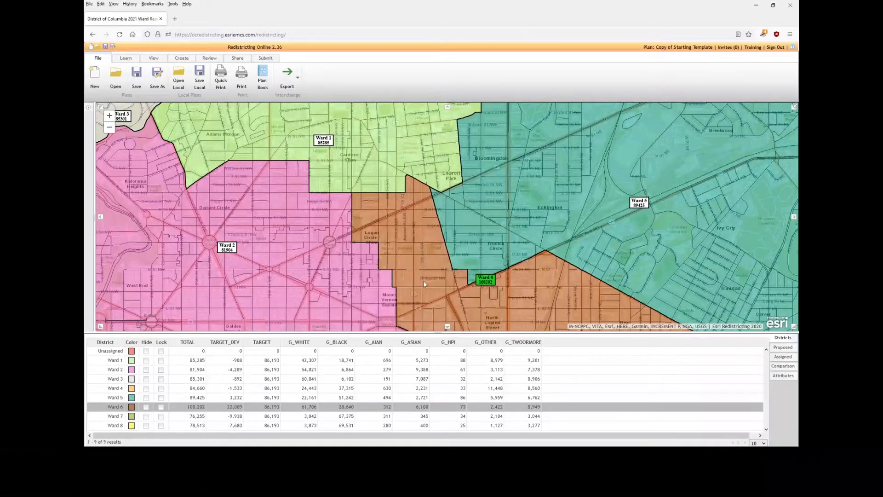
left_click(242, 77)
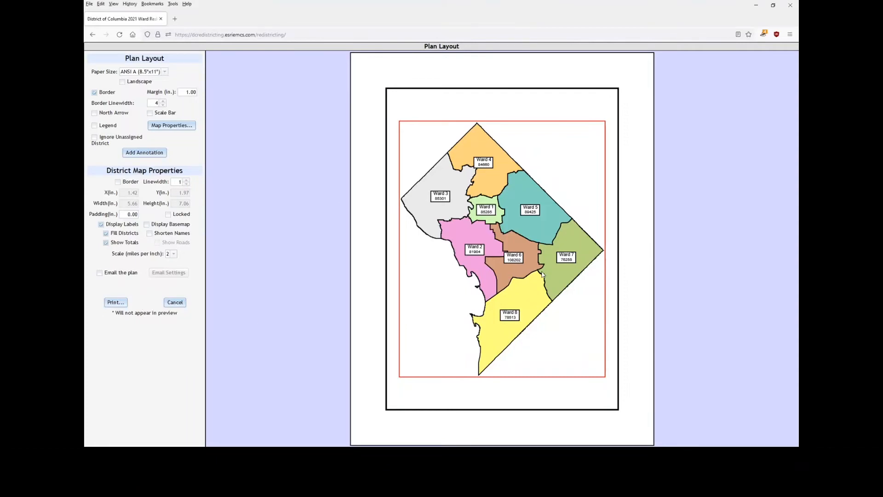
left_click(176, 302)
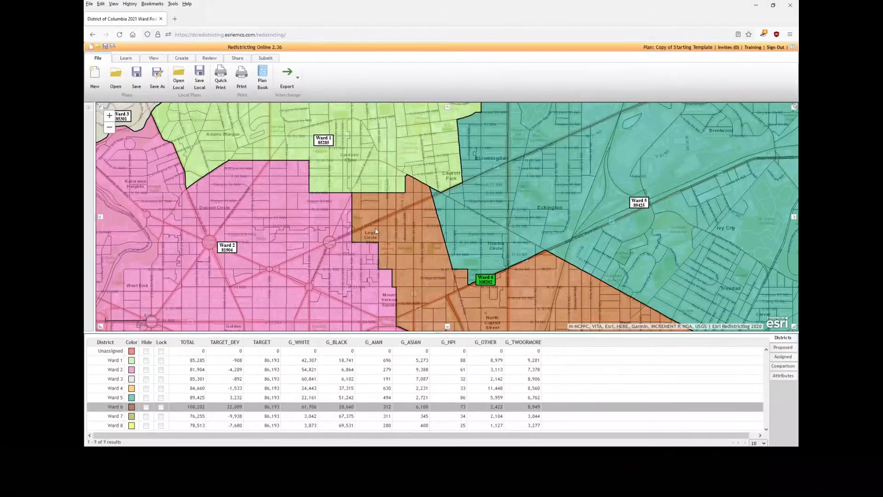
Start a plan book, remove its page border, and go to the Ward 1 page
left_click(265, 81)
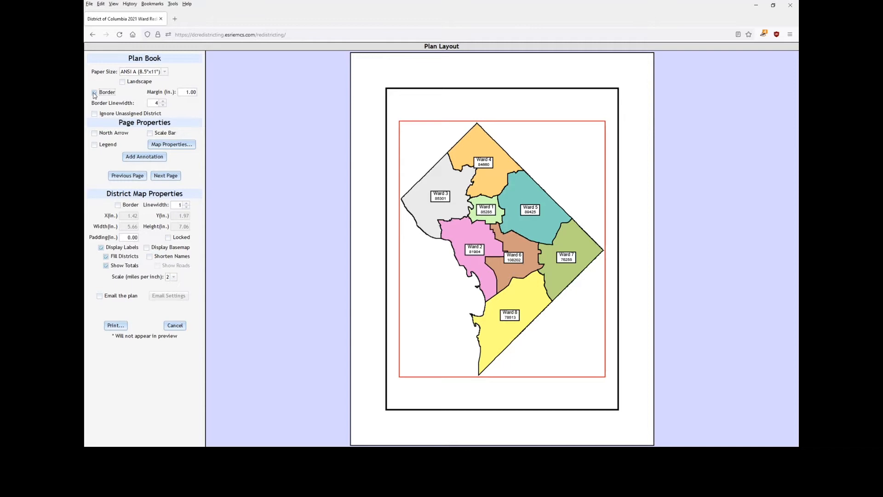
left_click(94, 93)
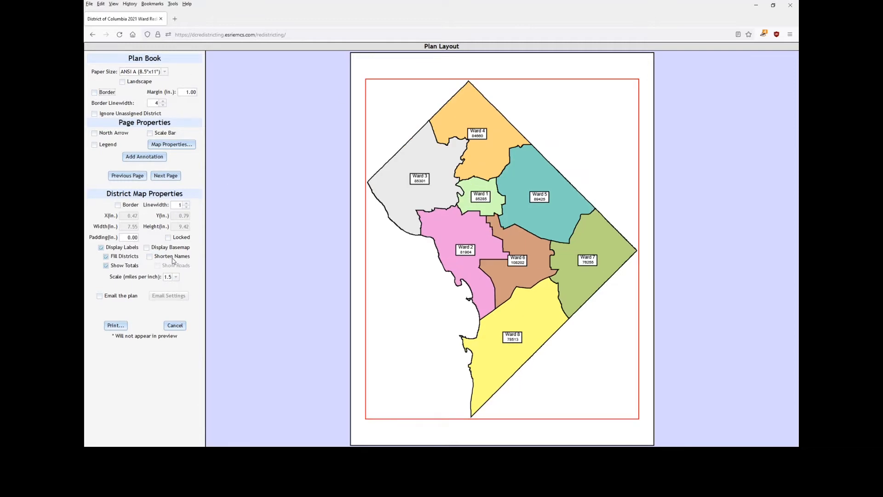
left_click(163, 178)
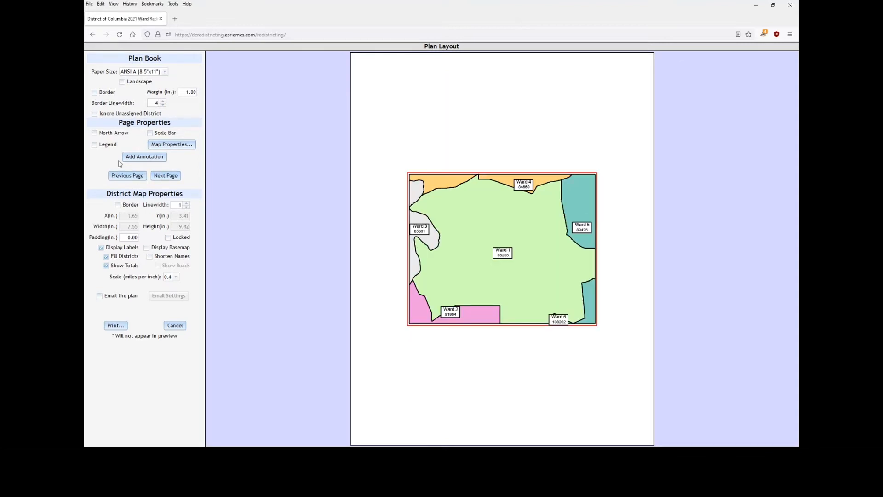
Page through the plan book's ward maps from Ward 2 to Ward 6, and go back to the Ward 4 page
left_click(164, 177)
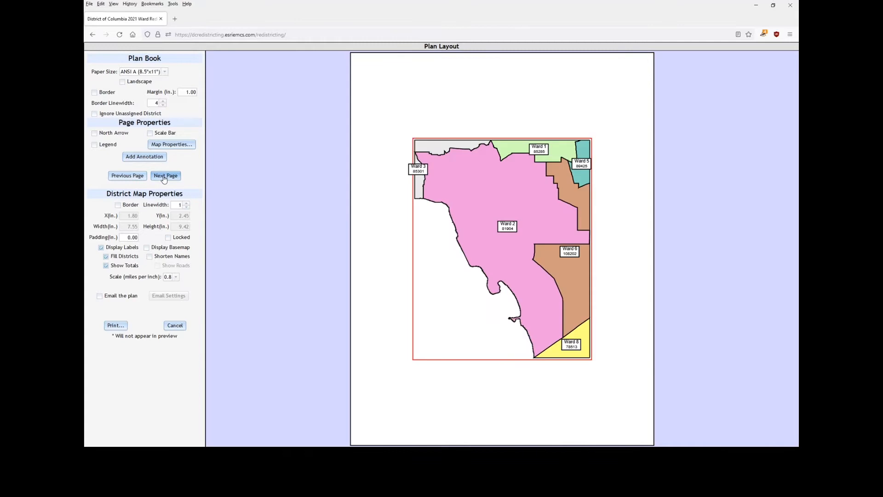
left_click(164, 178)
left_click(165, 178)
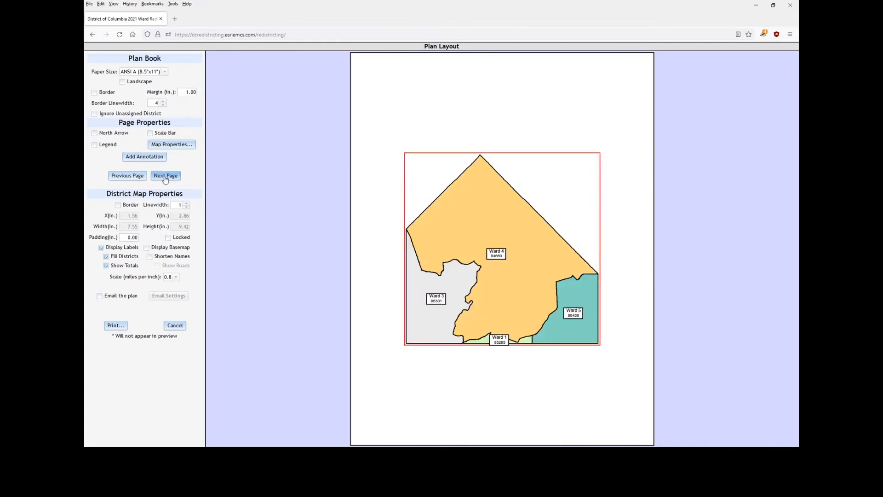
left_click(165, 177)
left_click(168, 178)
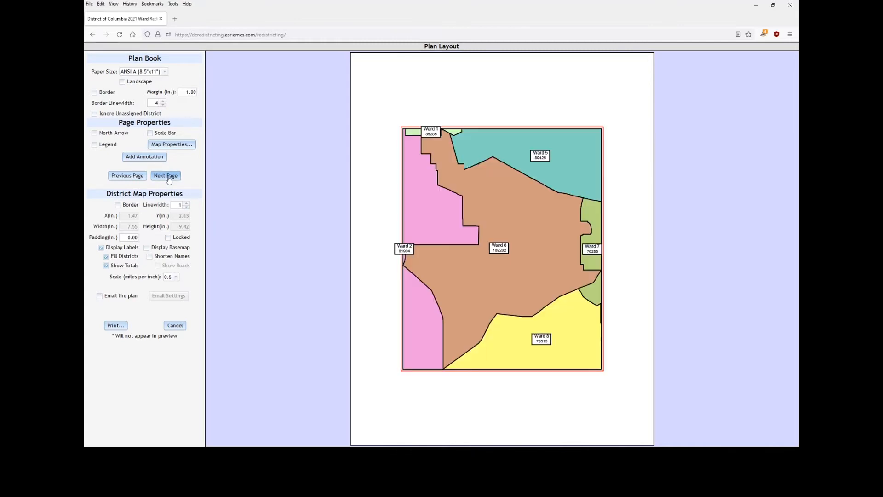
left_click(137, 178)
left_click(138, 178)
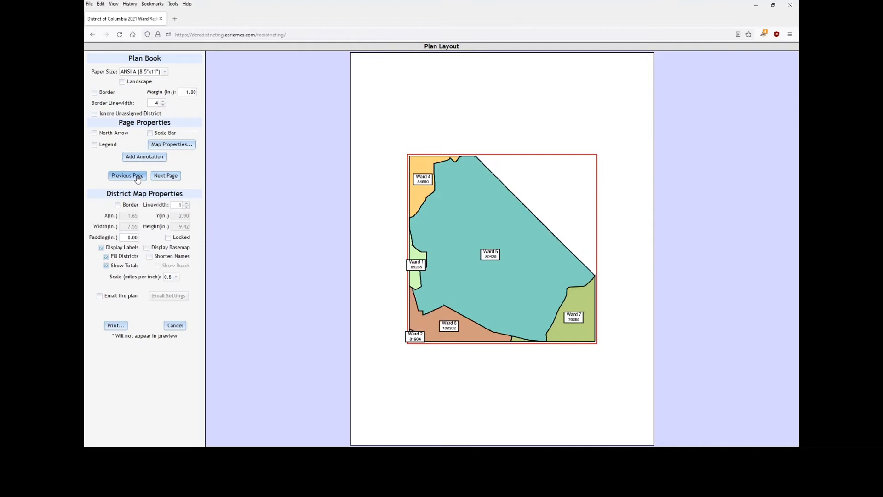
Try the plan book's page border on and off again, and cancel the plan book without printing
left_click(94, 92)
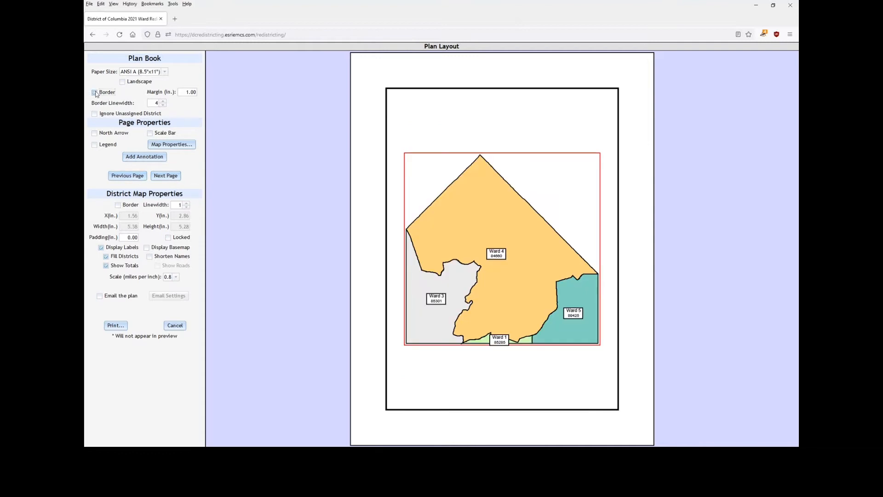
left_click(95, 92)
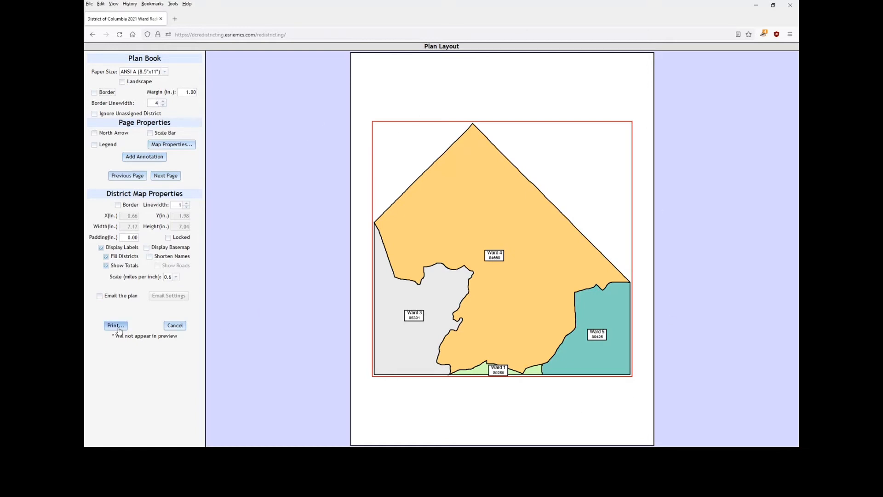
left_click(175, 326)
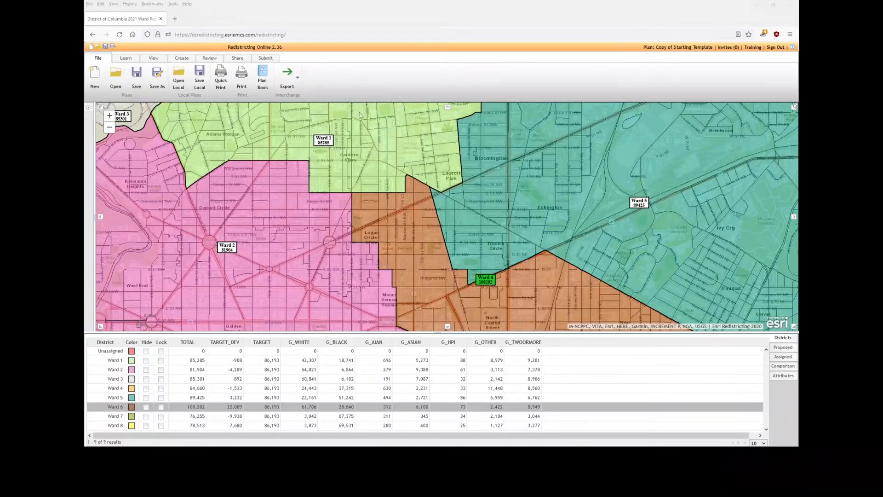
Start submitting the plan for review without saving its modifications
left_click(269, 59)
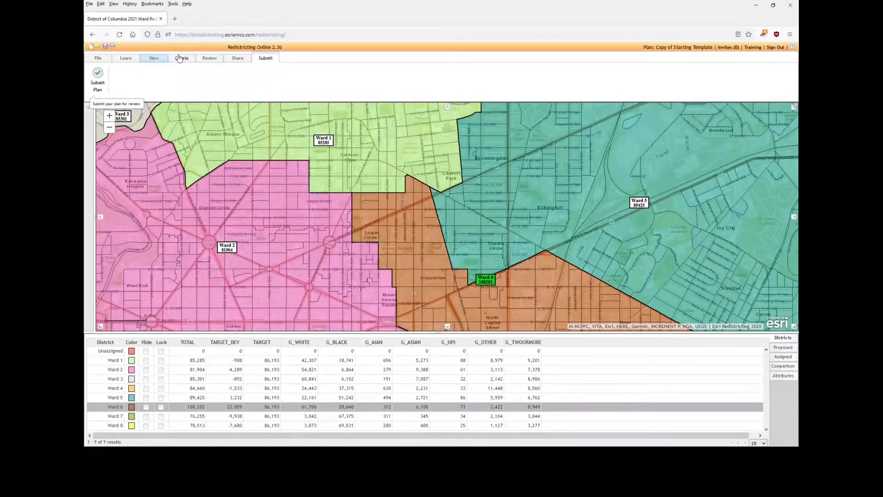
left_click(209, 58)
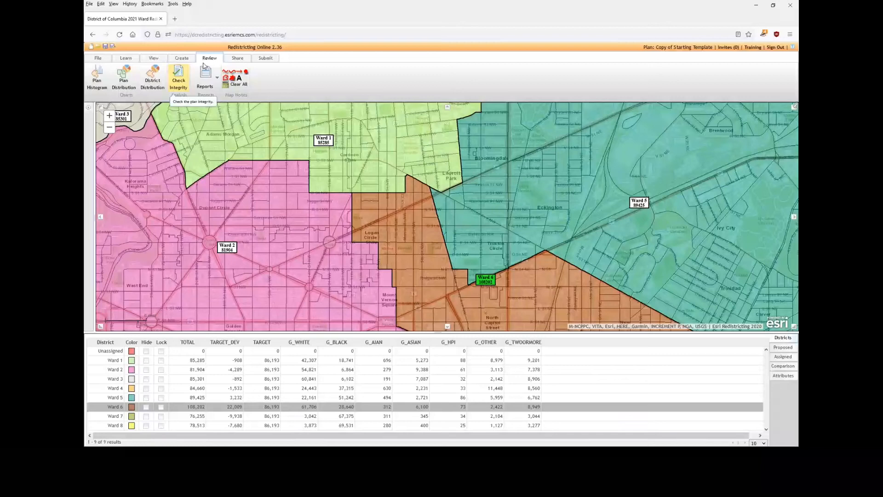
left_click(265, 58)
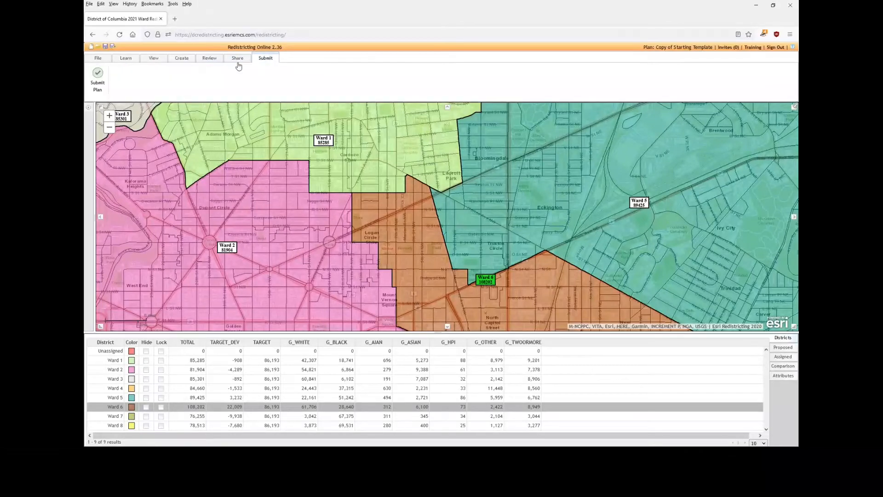
left_click(99, 85)
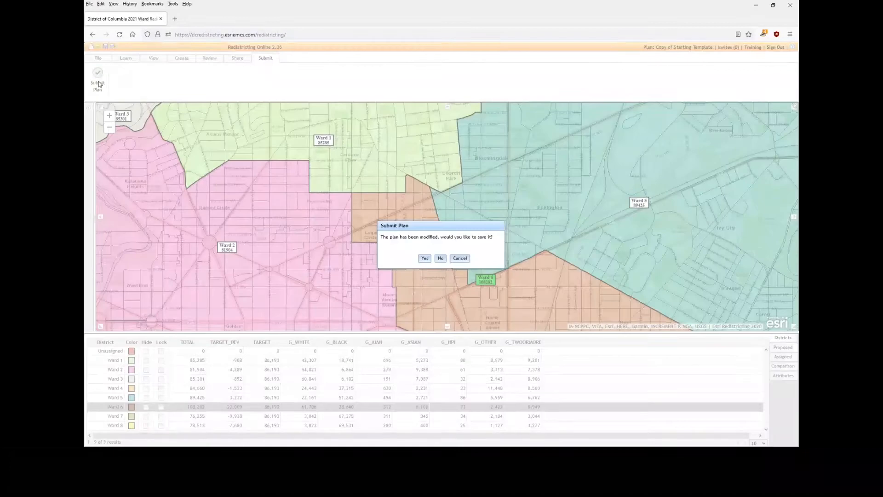
left_click(440, 258)
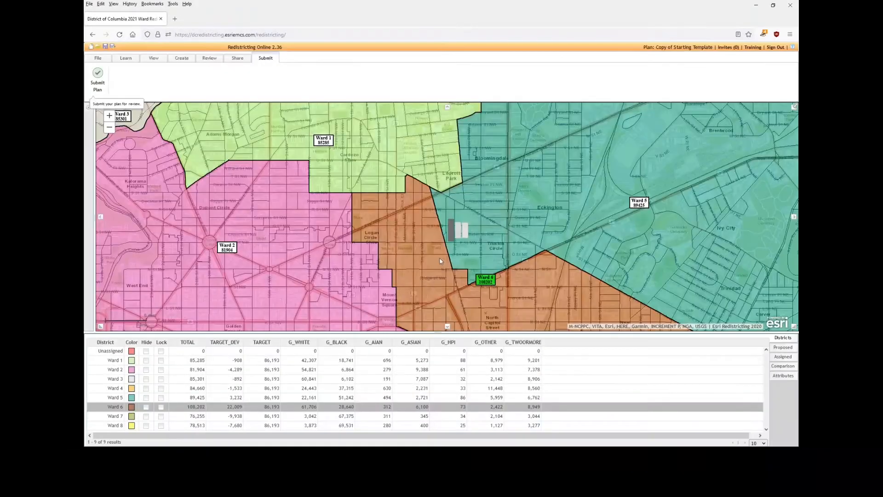